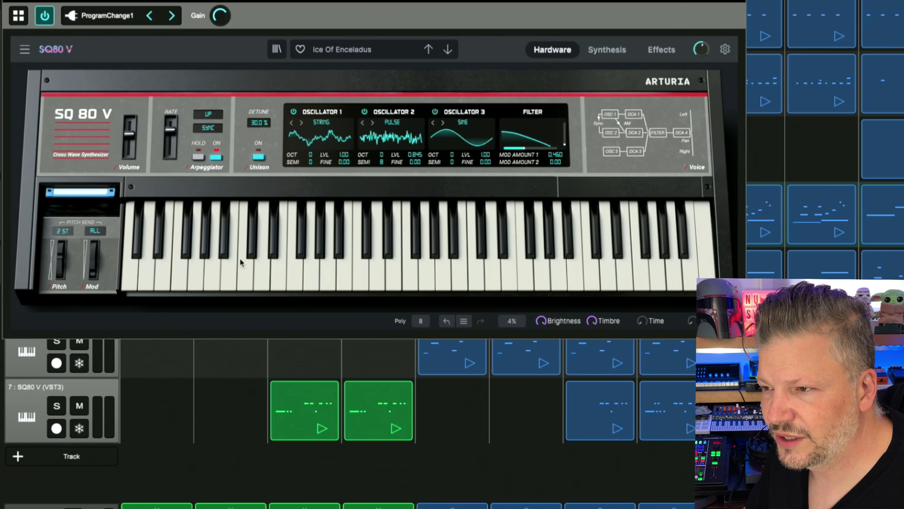
View the synth's Synthesis and Effects pages, and return to the Hardware view.
{"action": "left_click", "coordinate": [606, 49]}
{"action": "left_click", "coordinate": [662, 49]}
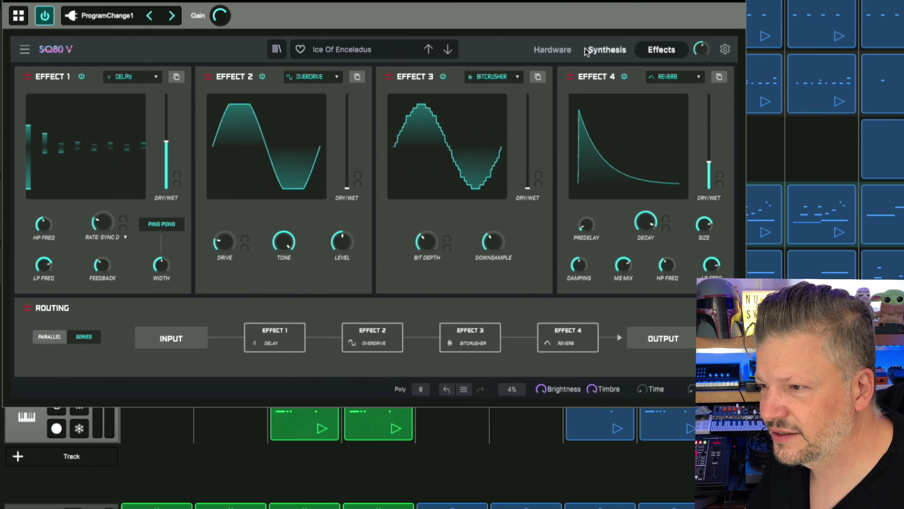
{"action": "left_click", "coordinate": [556, 49]}
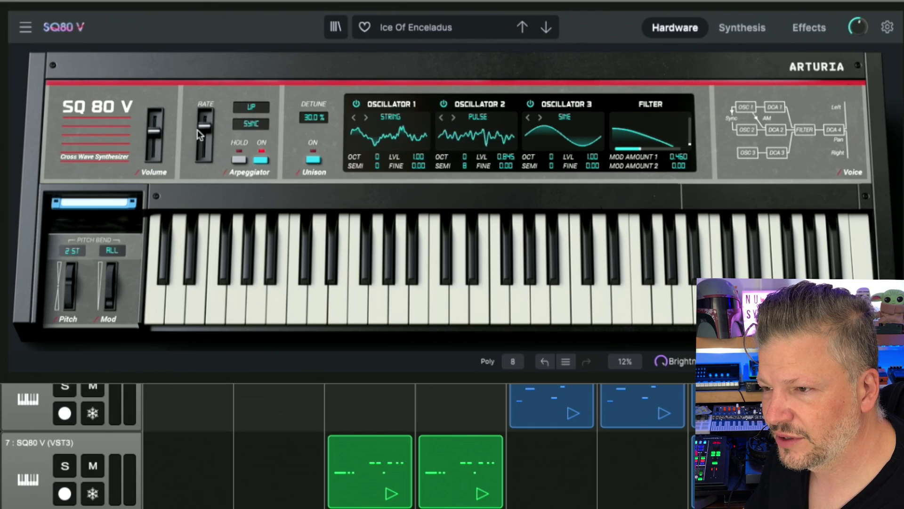
Set the arpeggiator rate to 1/16 and try the Reversed and Down patterns before choosing Random.
{"action": "mouse_move", "coordinate": [204, 127]}
{"action": "left_mouse_down"}
{"action": "mouse_move", "coordinate": [204, 117]}
{"action": "mouse_move", "coordinate": [204, 126]}
{"action": "left_mouse_up"}
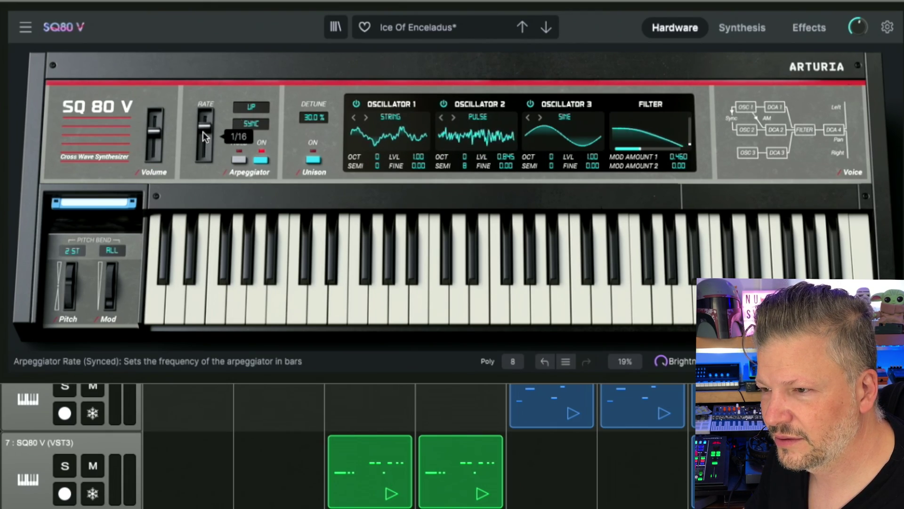
{"action": "left_click", "coordinate": [258, 109]}
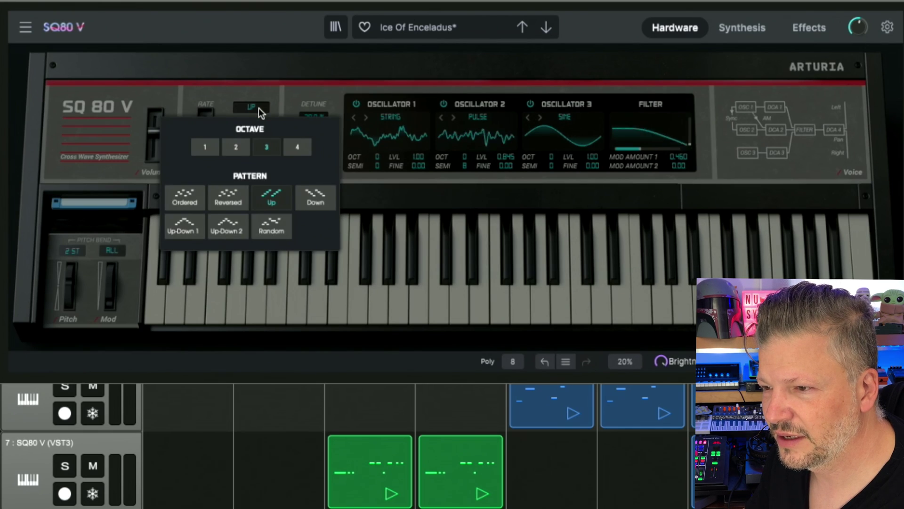
{"action": "left_click", "coordinate": [222, 202]}
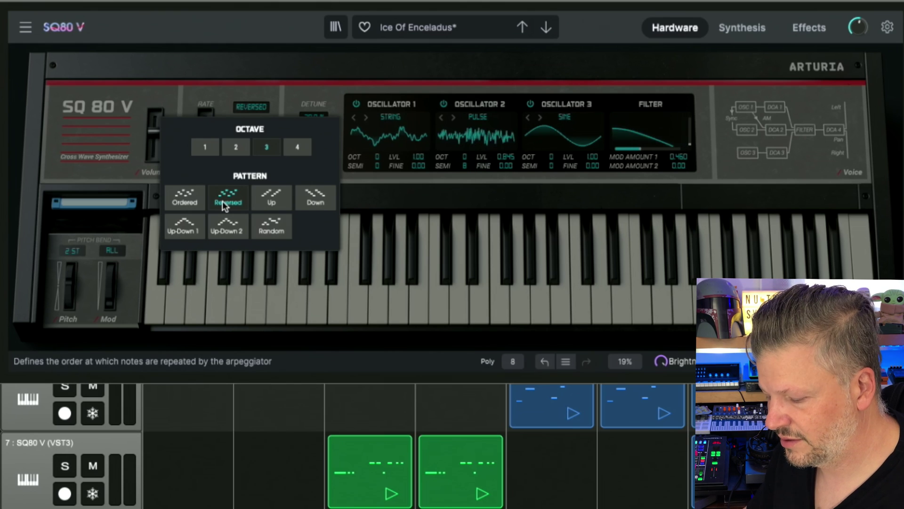
{"action": "left_click", "coordinate": [310, 197]}
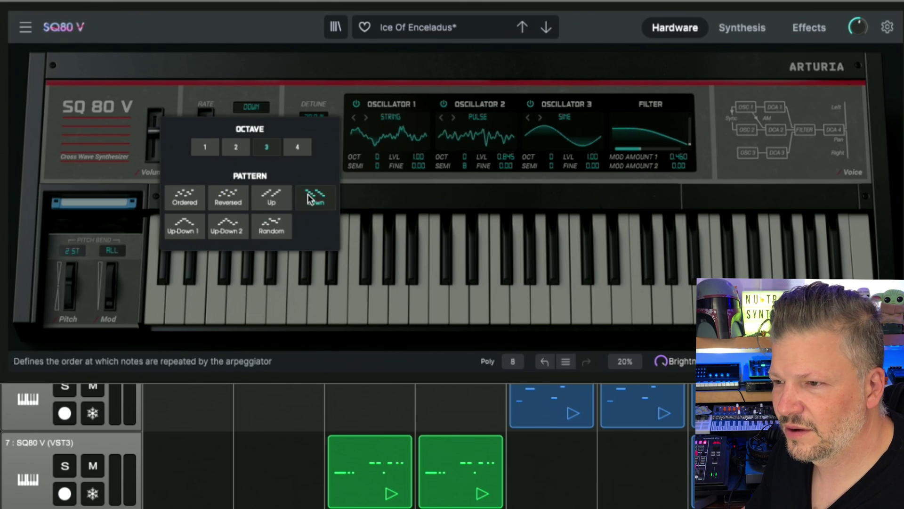
{"action": "left_click", "coordinate": [273, 228]}
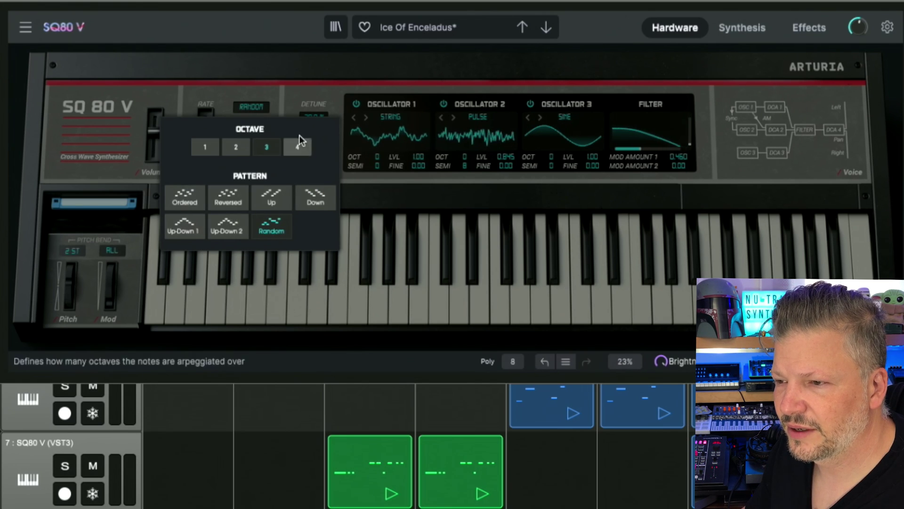
{"action": "left_click", "coordinate": [275, 100]}
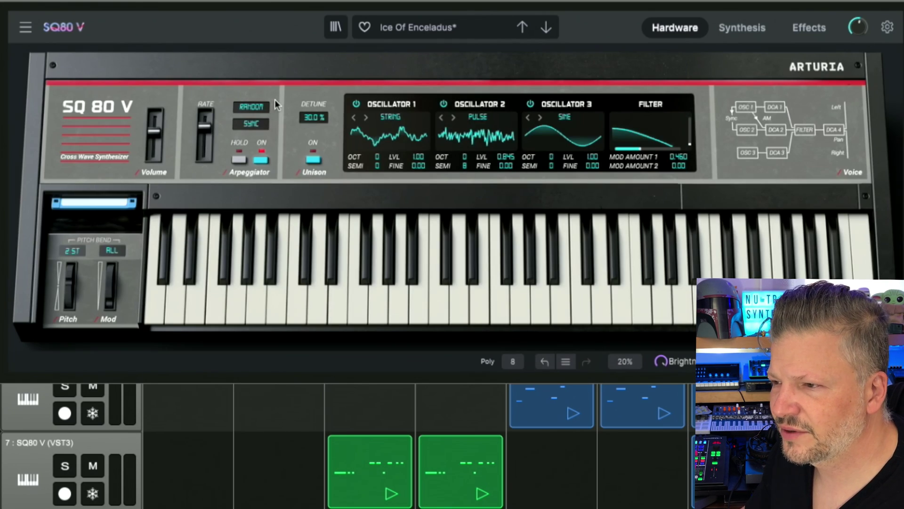
Try the Reversed and Ordered arpeggiator patterns, then set the pattern to Up with an octave range of 1.
{"action": "left_click", "coordinate": [802, 21]}
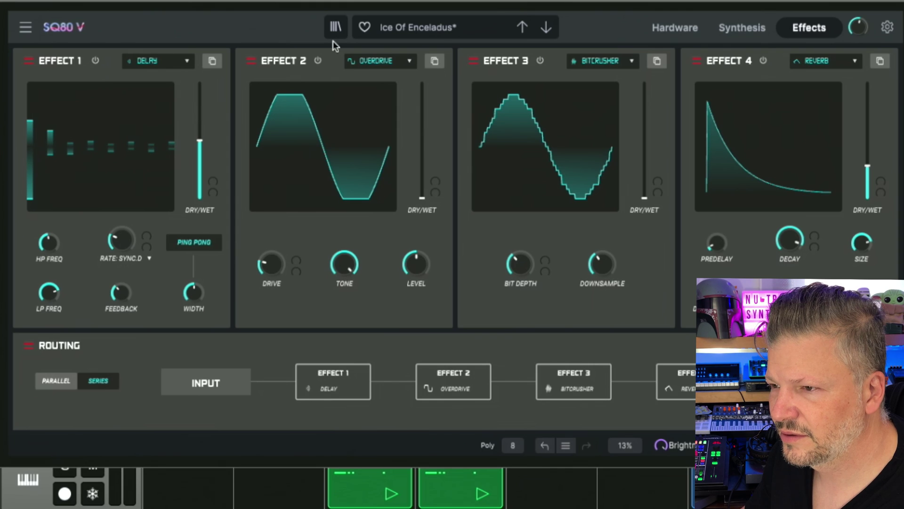
{"action": "left_click", "coordinate": [675, 27]}
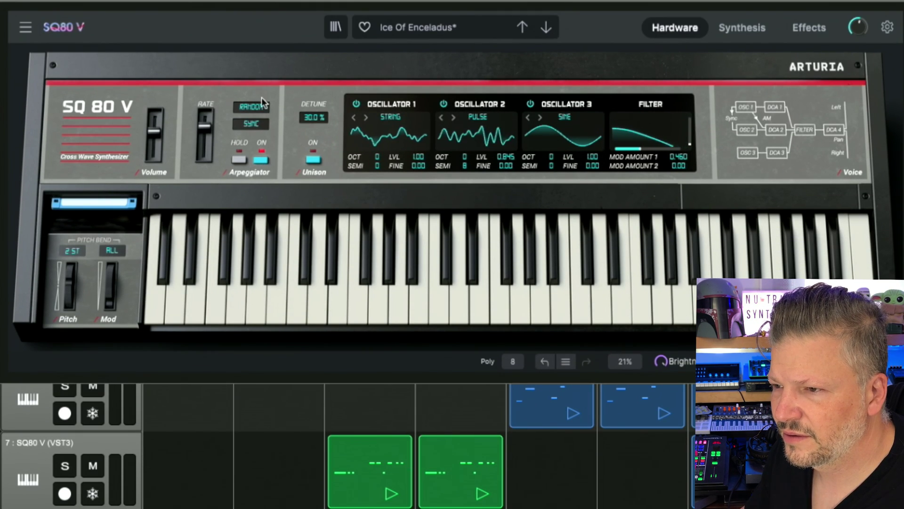
{"action": "left_click", "coordinate": [258, 123]}
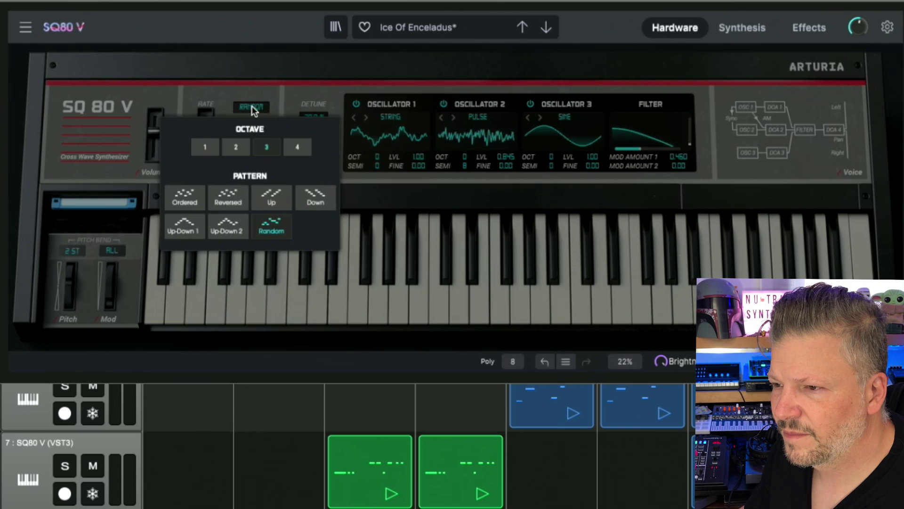
{"action": "left_click", "coordinate": [232, 192]}
{"action": "left_click", "coordinate": [183, 203]}
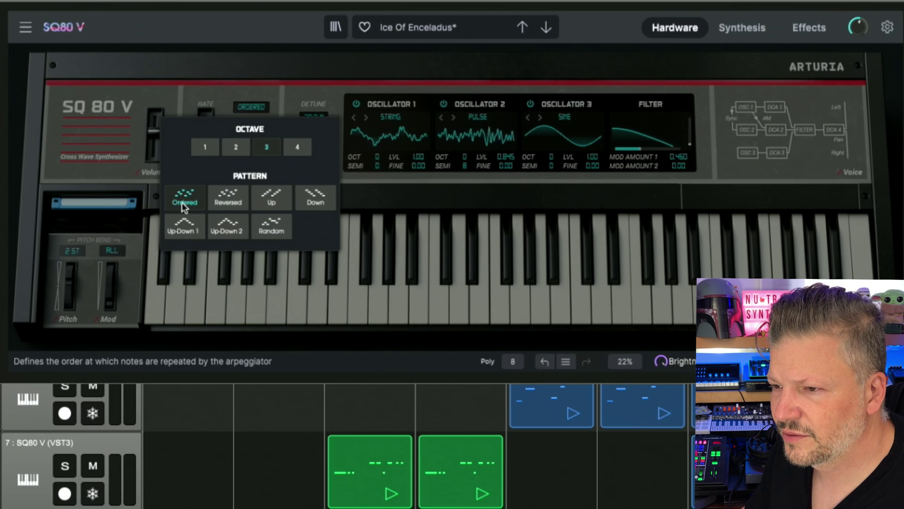
{"action": "left_click", "coordinate": [276, 201]}
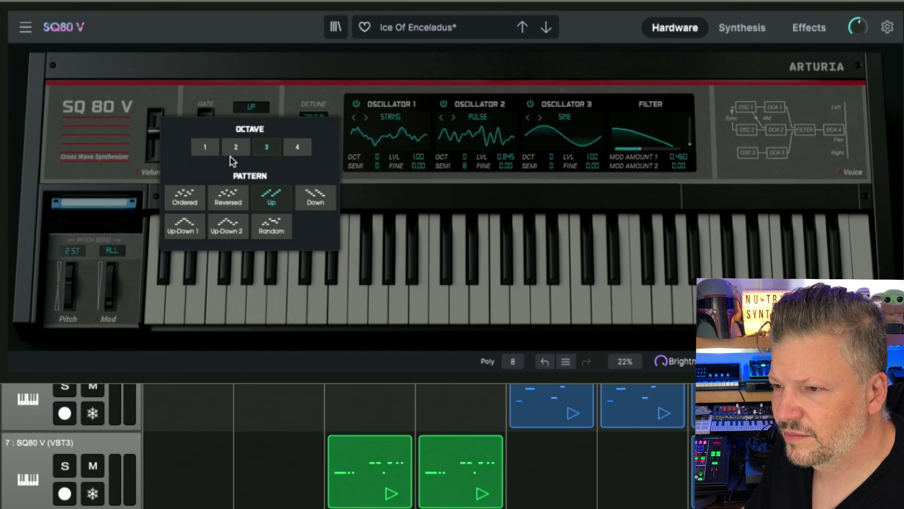
{"action": "left_click", "coordinate": [215, 148]}
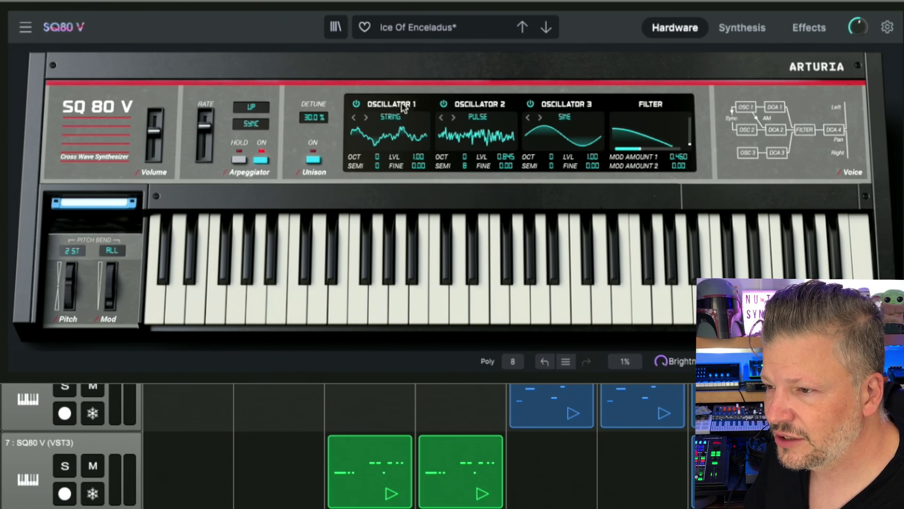
Step Oscillator 1's waveform forward through Breath, Metal and Pick 1 to Slap.
{"action": "left_click", "coordinate": [367, 117]}
{"action": "left_click", "coordinate": [367, 117]}
{"action": "left_click", "coordinate": [367, 116]}
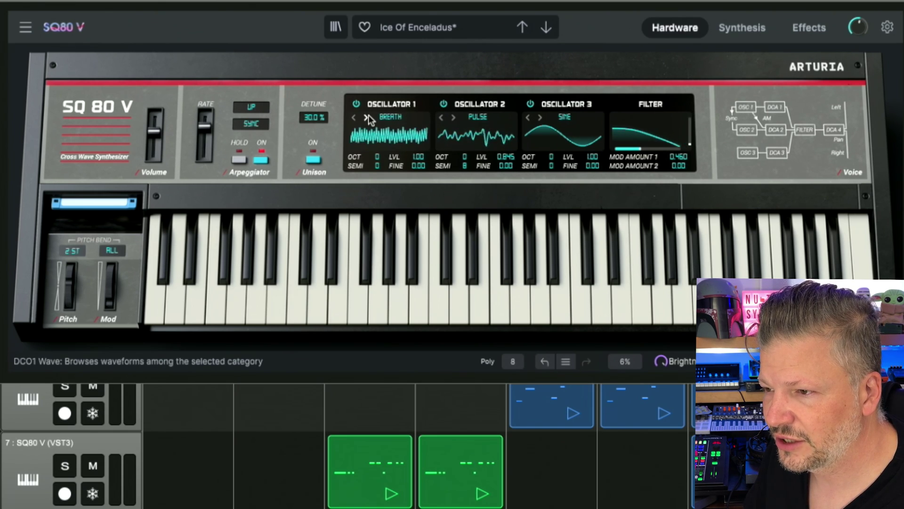
{"action": "left_click", "coordinate": [367, 117]}
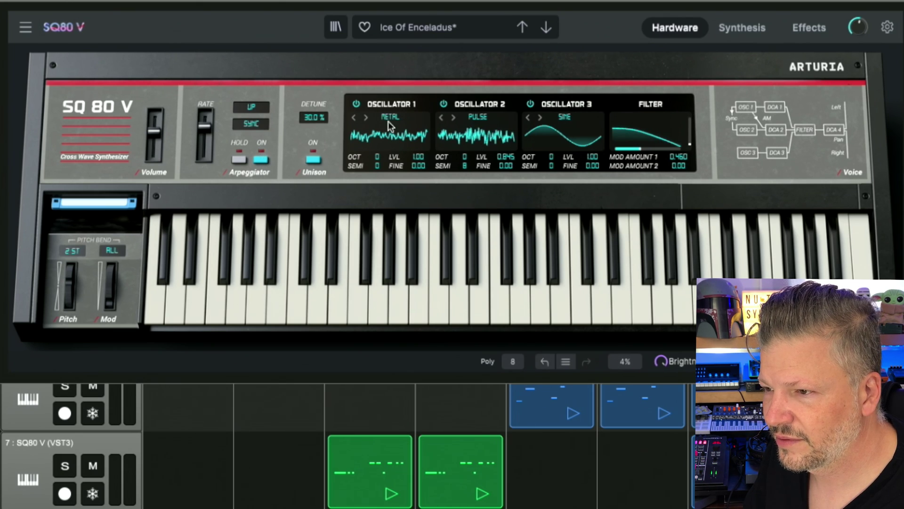
{"action": "left_click", "coordinate": [368, 115]}
{"action": "left_click", "coordinate": [368, 115]}
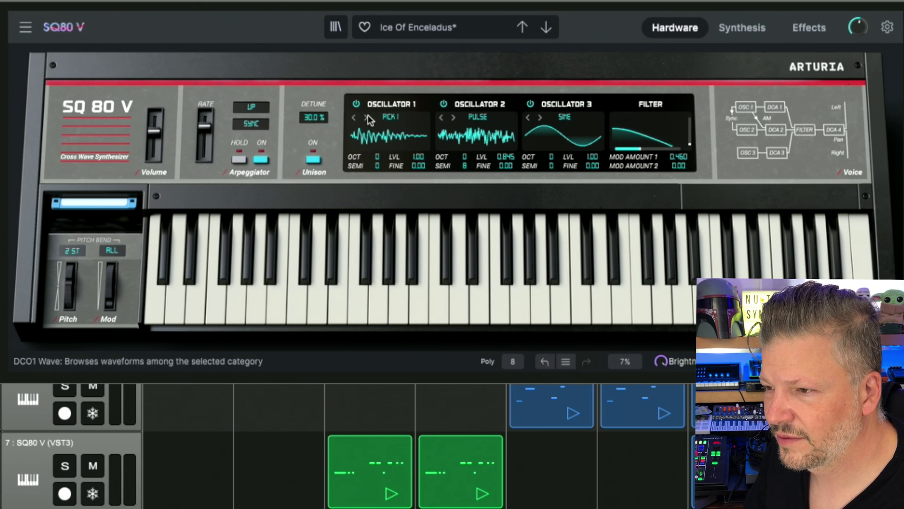
{"action": "left_click", "coordinate": [368, 115]}
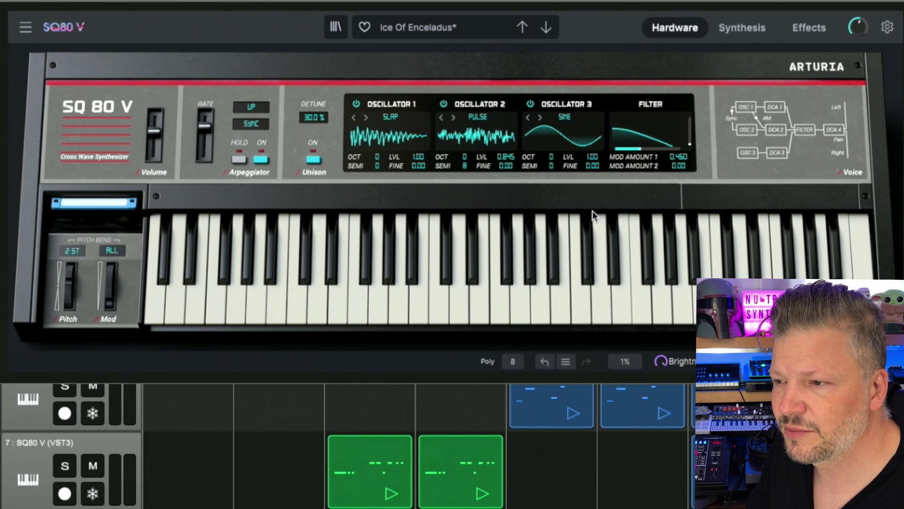
Examine the presets by type and the Sequence presets in the library, keeping the Ice Of Enceladus preset loaded.
{"action": "left_click", "coordinate": [413, 28]}
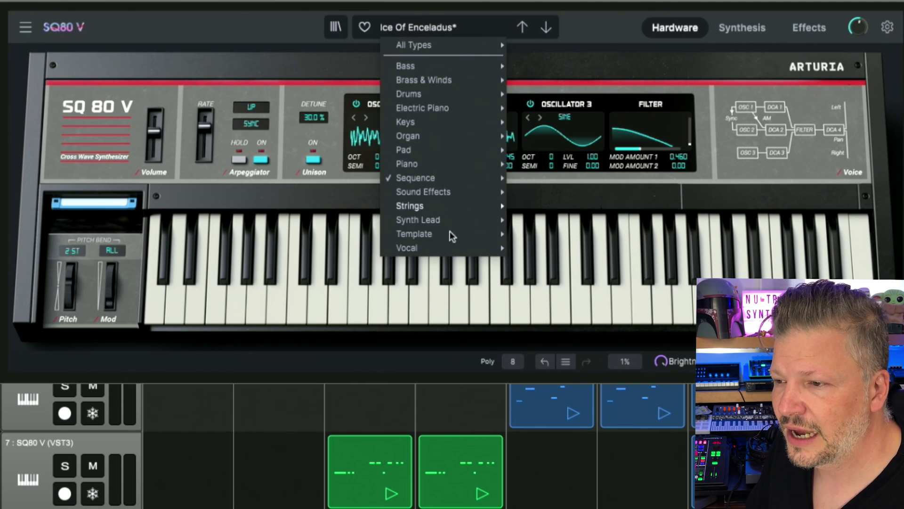
{"action": "mouse_move", "coordinate": [450, 182]}
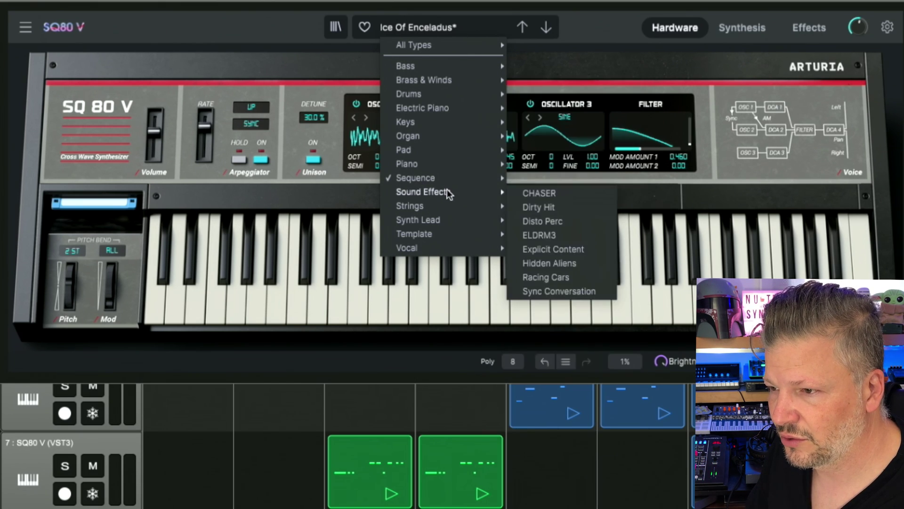
{"action": "mouse_move", "coordinate": [432, 67]}
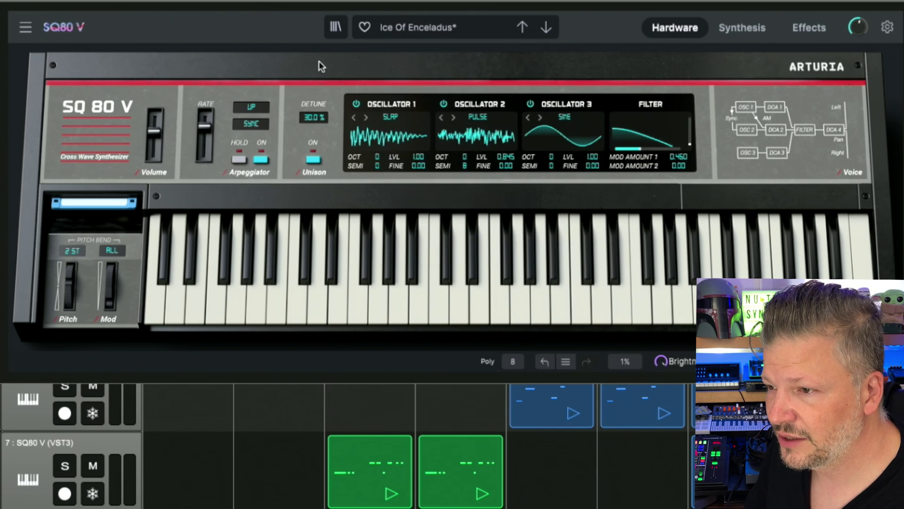
{"action": "left_click", "coordinate": [335, 26]}
{"action": "scroll", "coordinate": [466, 231], "scroll_direction": "down", "scroll_amount": 12}
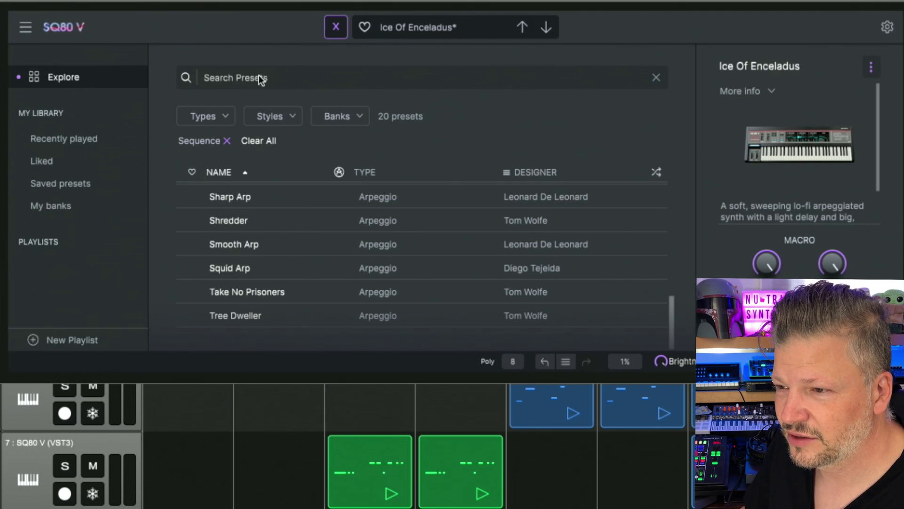
{"action": "scroll", "coordinate": [464, 258], "scroll_direction": "up", "scroll_amount": 5}
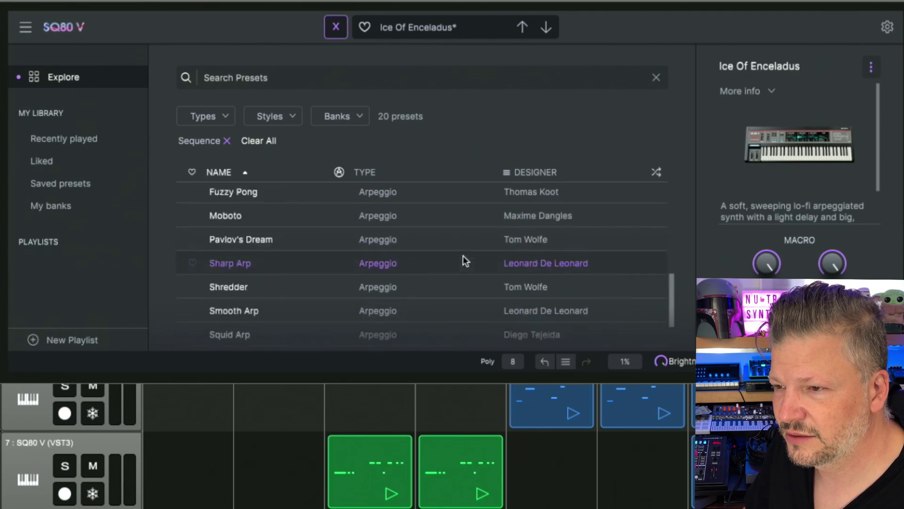
{"action": "left_click", "coordinate": [336, 28]}
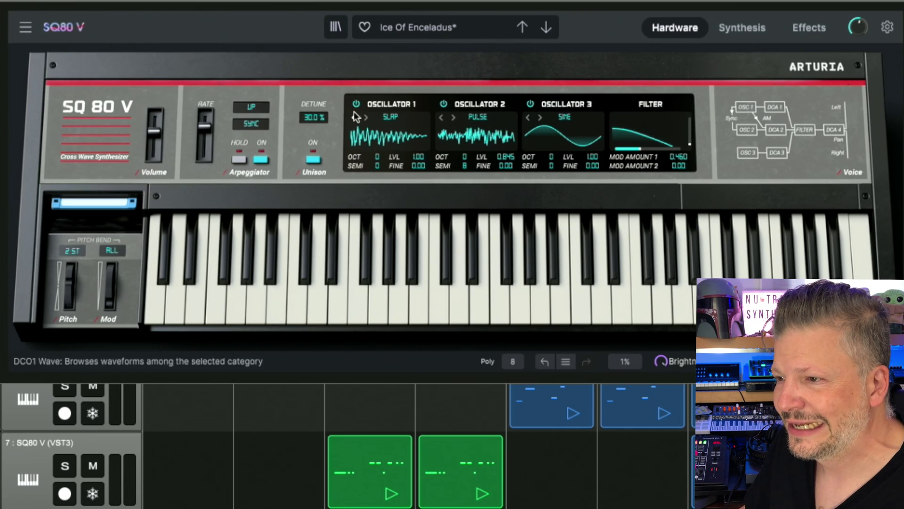
Set Oscillator 2's AM amount to 0.592 in the synthesis view.
{"action": "left_click", "coordinate": [745, 29]}
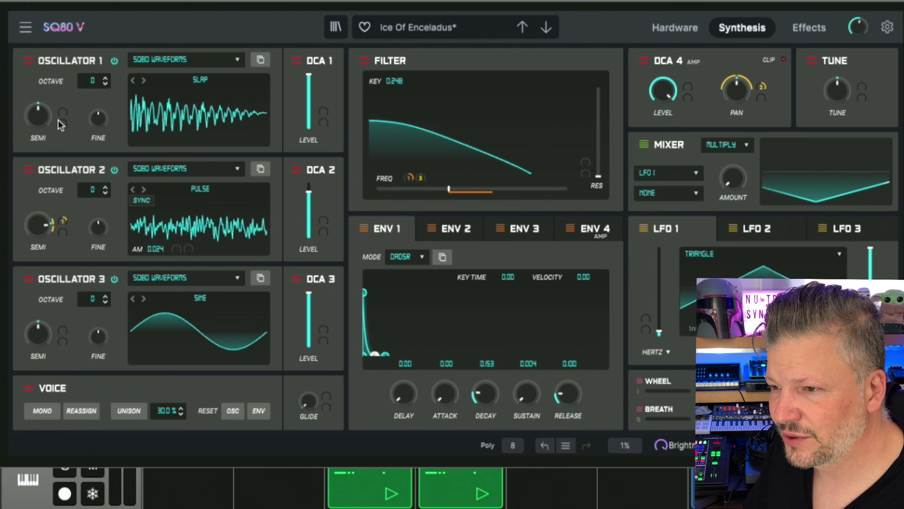
{"action": "left_click", "coordinate": [147, 200]}
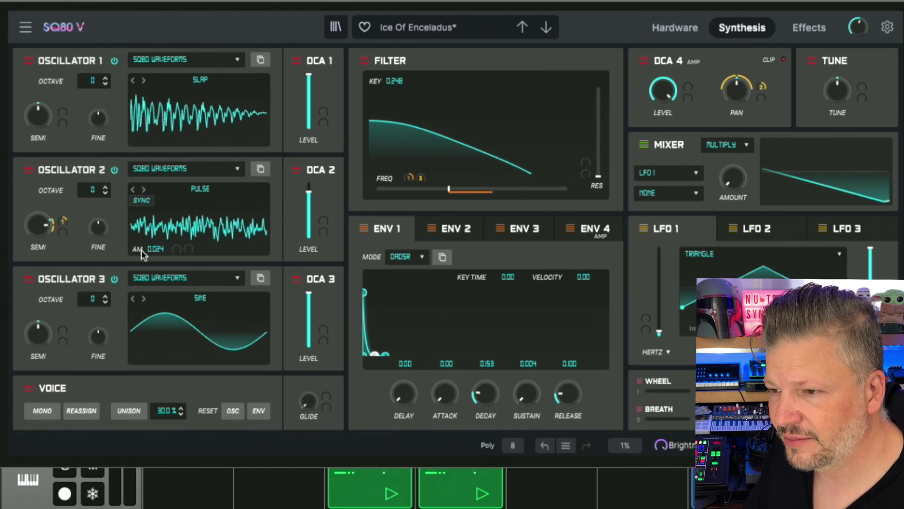
{"action": "left_click_drag", "start_coordinate": [148, 251], "coordinate": [148, 222]}
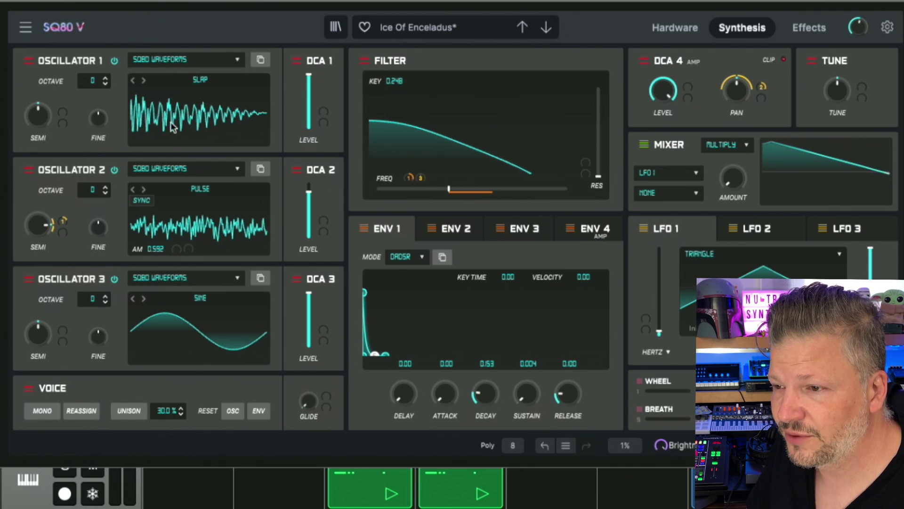
Examine the waveforms available to Oscillator 1 in the SQ80 Waveforms category.
{"action": "left_click", "coordinate": [184, 79]}
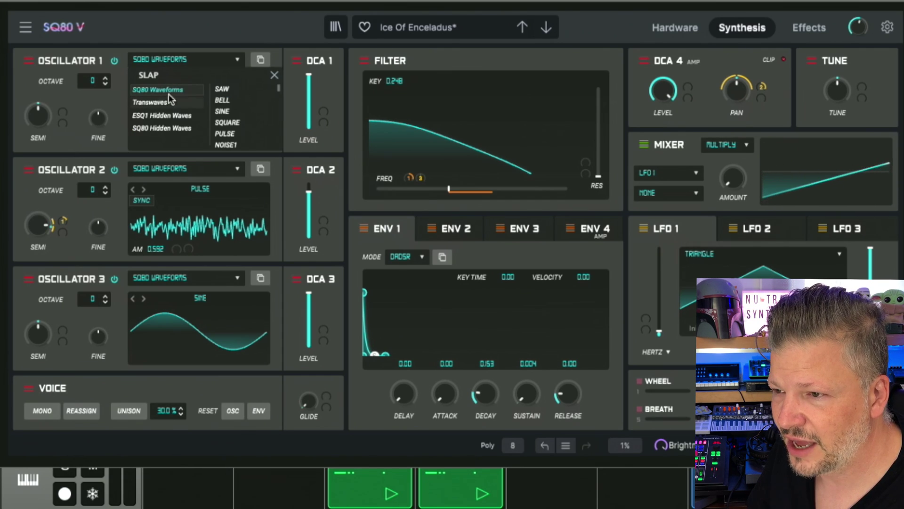
{"action": "scroll", "coordinate": [230, 123], "scroll_direction": "down", "scroll_amount": 2}
{"action": "scroll", "coordinate": [231, 123], "scroll_direction": "down", "scroll_amount": 20}
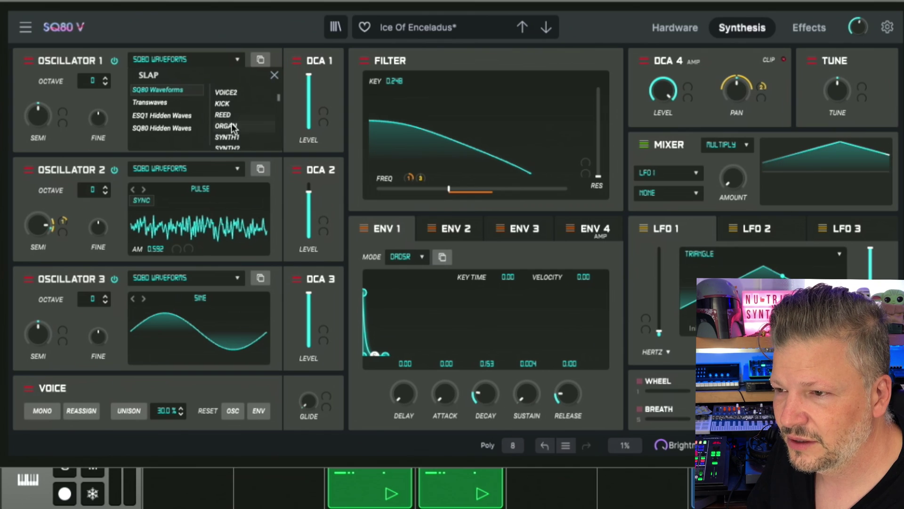
{"action": "scroll", "coordinate": [231, 123], "scroll_direction": "down", "scroll_amount": 15}
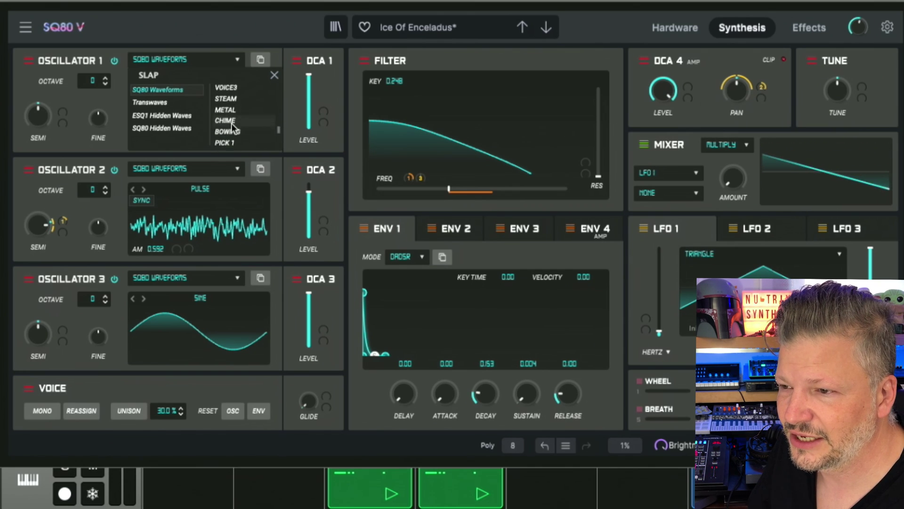
{"action": "scroll", "coordinate": [231, 122], "scroll_direction": "up", "scroll_amount": 20}
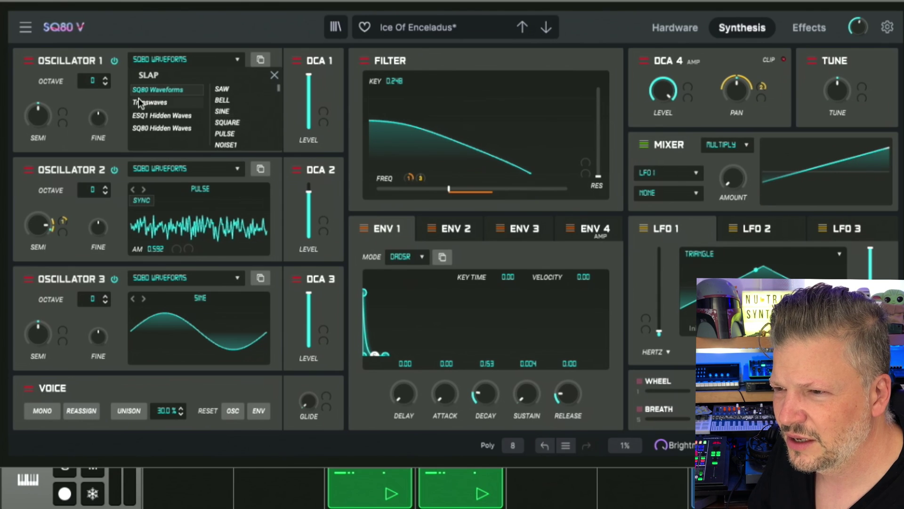
{"action": "scroll", "coordinate": [221, 94], "scroll_direction": "down", "scroll_amount": 10}
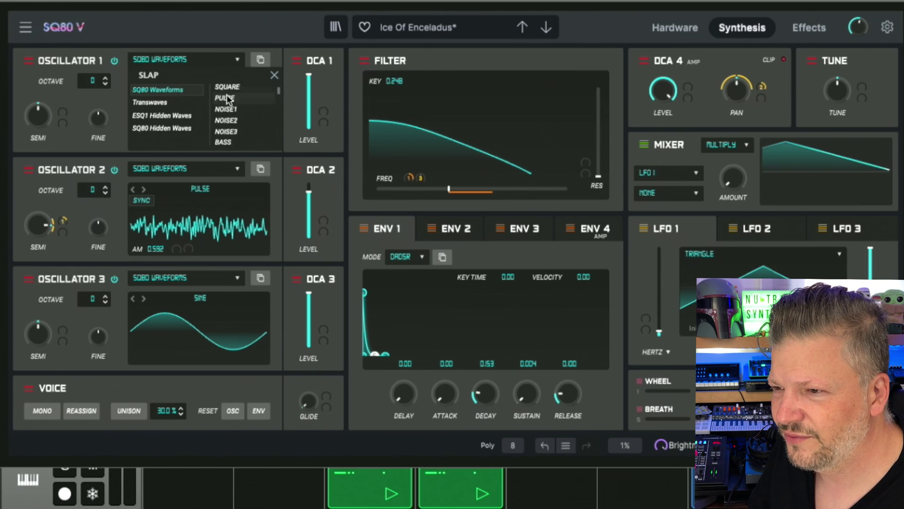
{"action": "scroll", "coordinate": [227, 98], "scroll_direction": "down", "scroll_amount": 5}
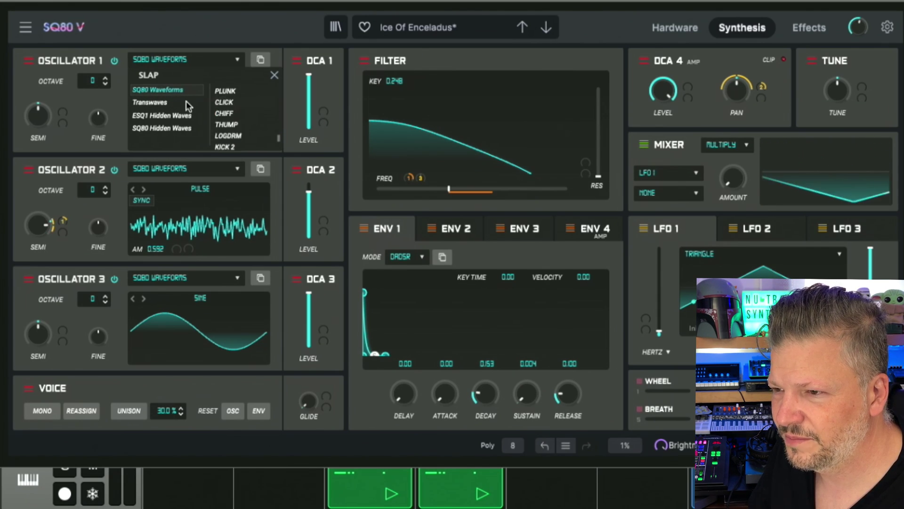
Set Oscillator 1's waveform to Reed from the Transwaves category and switch off Oscillator 3.
{"action": "left_click", "coordinate": [161, 104]}
{"action": "scroll", "coordinate": [227, 108], "scroll_direction": "down", "scroll_amount": 3}
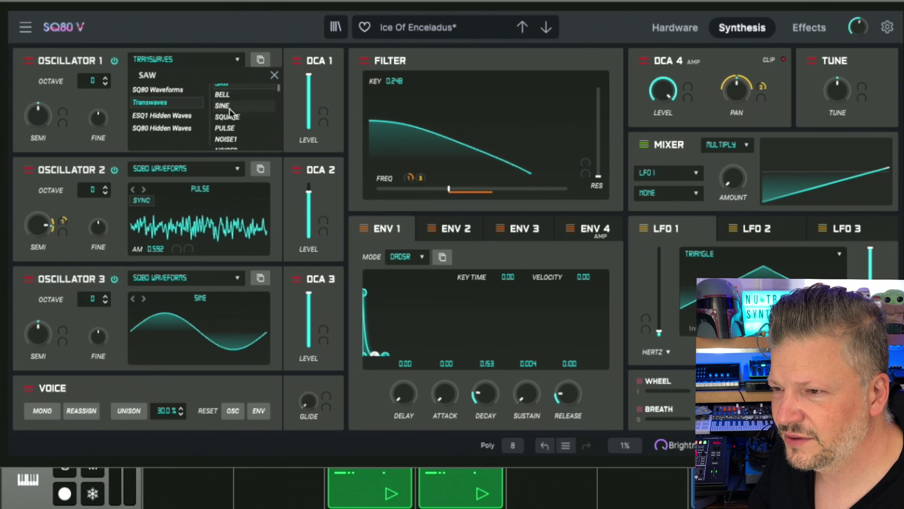
{"action": "scroll", "coordinate": [231, 113], "scroll_direction": "down", "scroll_amount": 1}
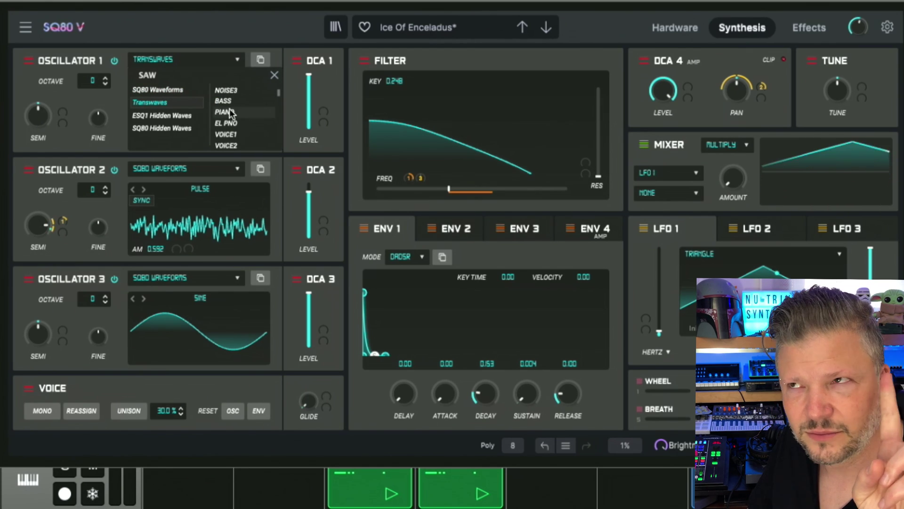
{"action": "scroll", "coordinate": [231, 112], "scroll_direction": "down", "scroll_amount": 3}
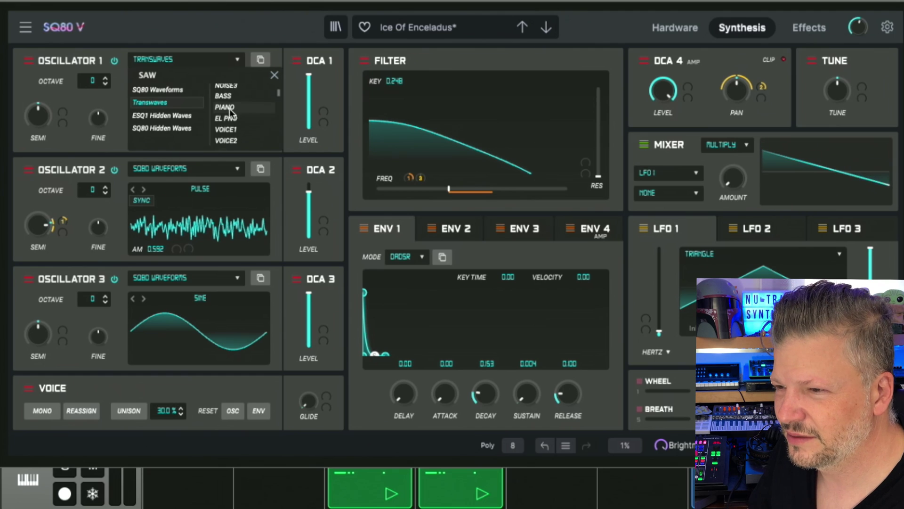
{"action": "left_click", "coordinate": [230, 109]}
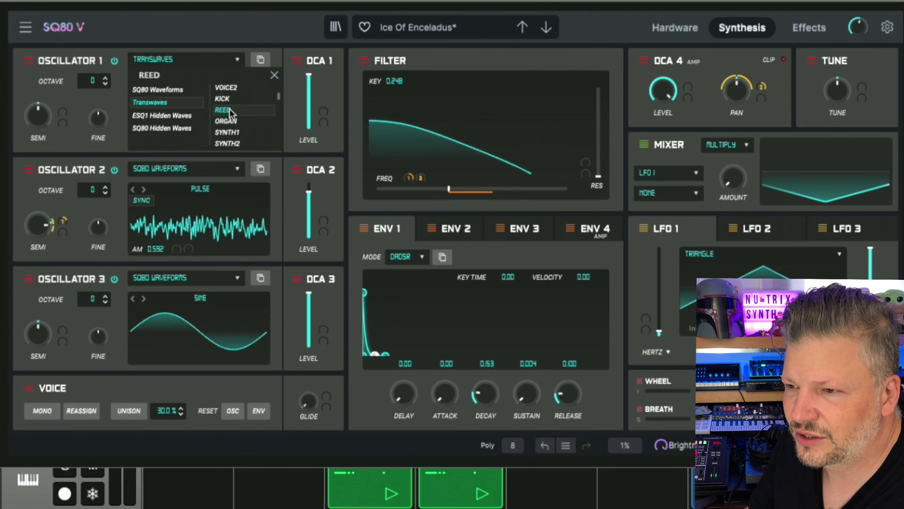
{"action": "left_click", "coordinate": [117, 170]}
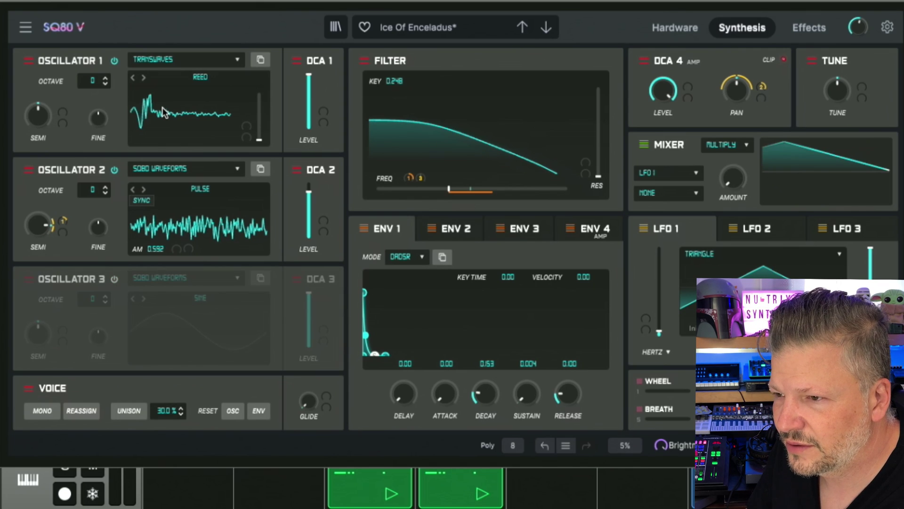
Raise Envelope 1's decay to 20.0 and sustain to 1.00, and set Oscillator 1's transwave position to 0.248.
{"action": "mouse_move", "coordinate": [259, 140]}
{"action": "left_mouse_down"}
{"action": "mouse_move", "coordinate": [259, 95]}
{"action": "mouse_move", "coordinate": [259, 140]}
{"action": "left_mouse_up"}
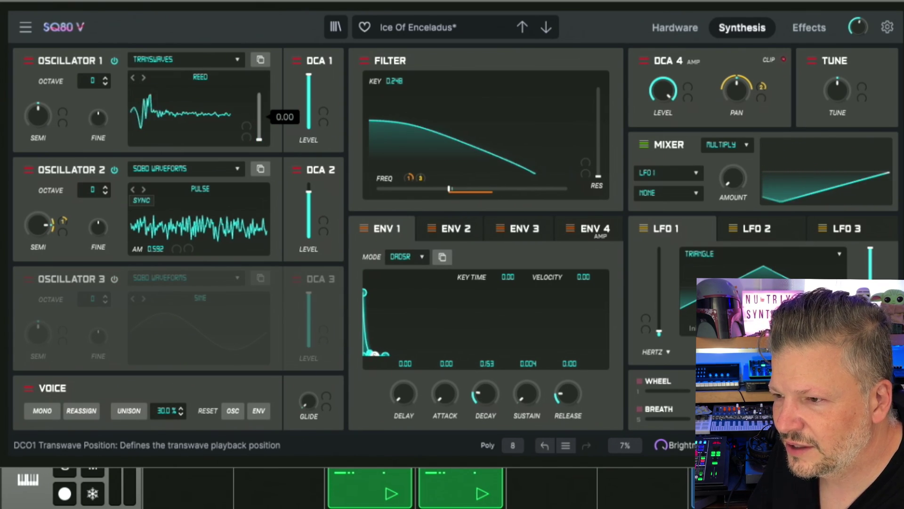
{"action": "left_click_drag", "start_coordinate": [376, 353], "coordinate": [537, 234]}
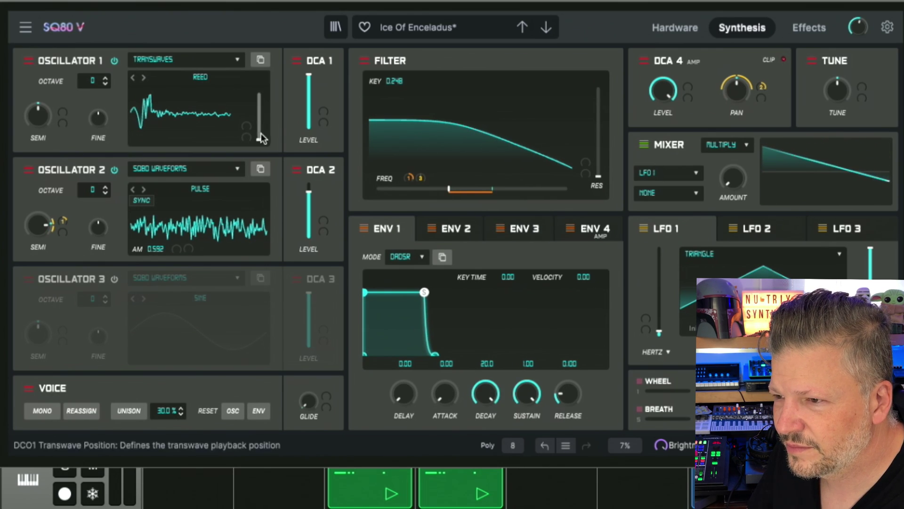
{"action": "mouse_move", "coordinate": [259, 139]}
{"action": "left_mouse_down"}
{"action": "mouse_move", "coordinate": [259, 96]}
{"action": "mouse_move", "coordinate": [259, 128]}
{"action": "left_mouse_up"}
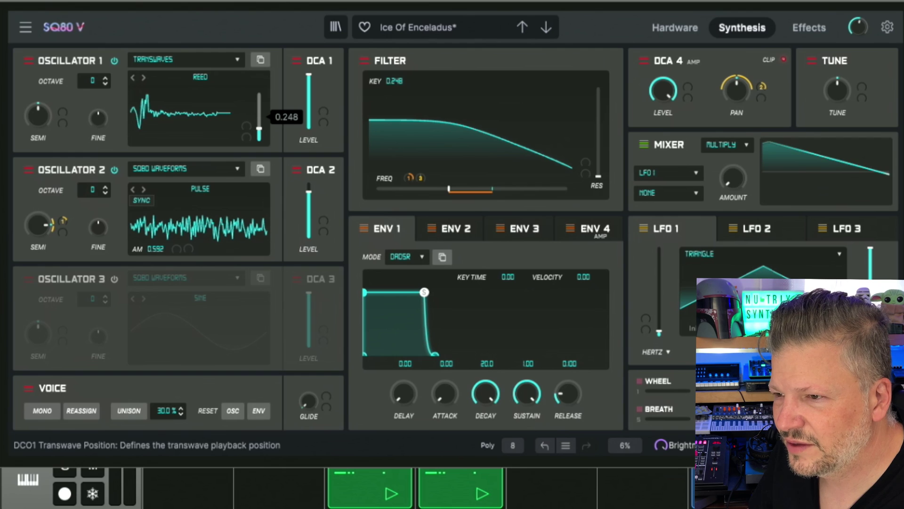
Step Oscillator 1's transwave forward through Organ, Synth1 and Synth2 to Synth3, sweeping the transwave position.
{"action": "left_click", "coordinate": [144, 77]}
{"action": "left_click_drag", "start_coordinate": [258, 139], "coordinate": [258, 100]}
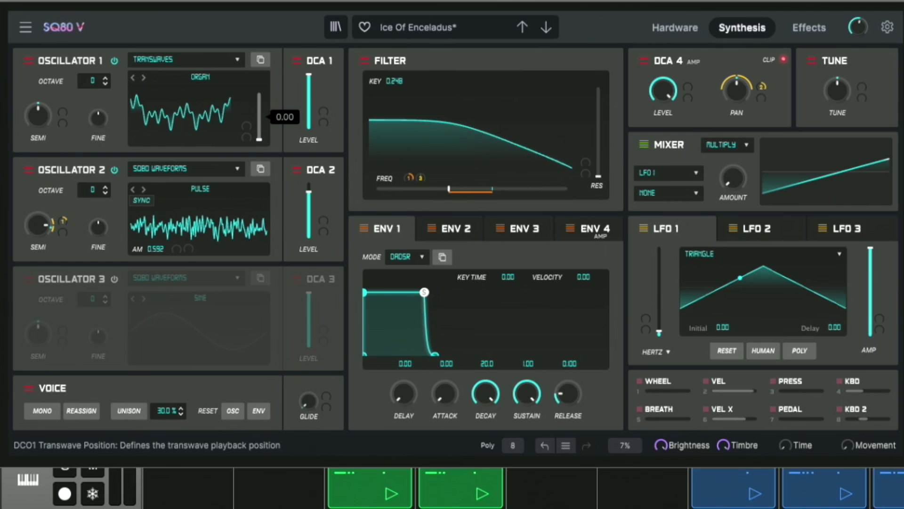
{"action": "left_click", "coordinate": [143, 79]}
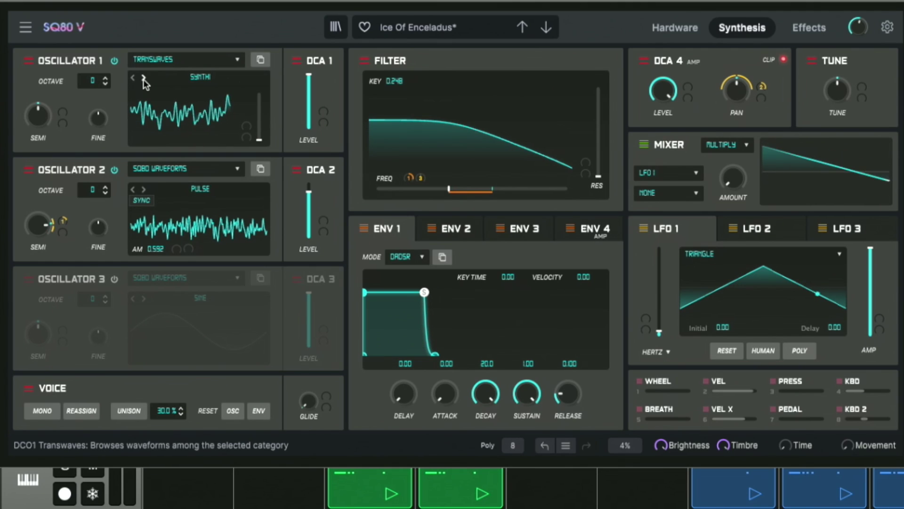
{"action": "left_click", "coordinate": [144, 78]}
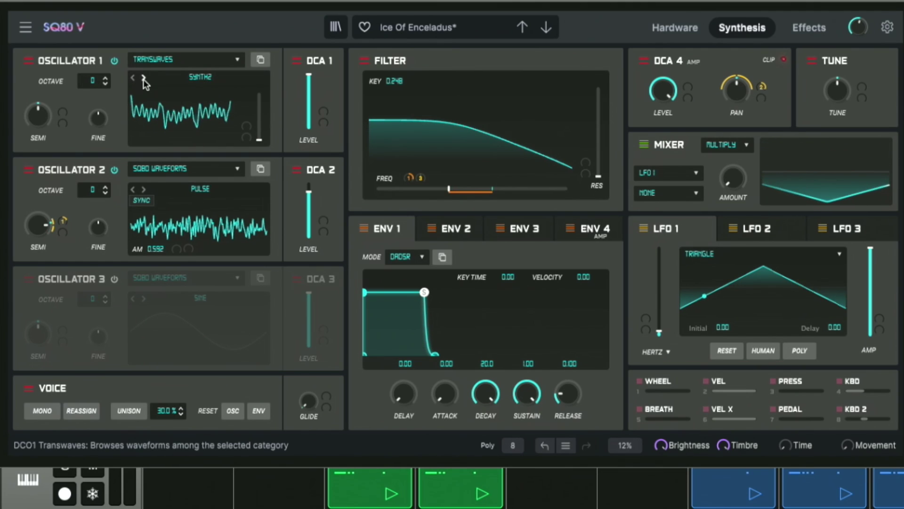
{"action": "left_click", "coordinate": [143, 78]}
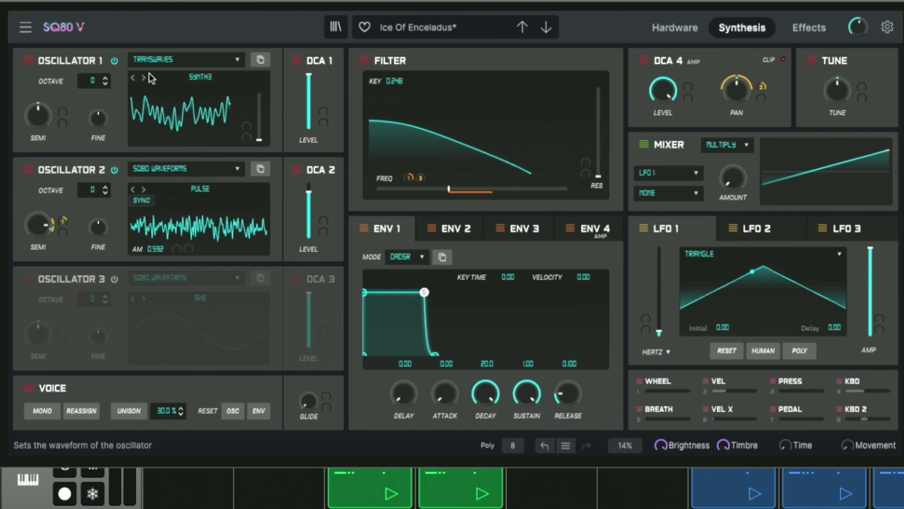
{"action": "mouse_move", "coordinate": [258, 140]}
{"action": "left_mouse_down"}
{"action": "mouse_move", "coordinate": [258, 103]}
{"action": "mouse_move", "coordinate": [259, 142]}
{"action": "left_mouse_up"}
Switch Oscillator 1 to ESQ1 Hidden Waves and audition ESQ1 WAV 2, 4, 9, 10 and 16.
{"action": "left_click", "coordinate": [203, 60]}
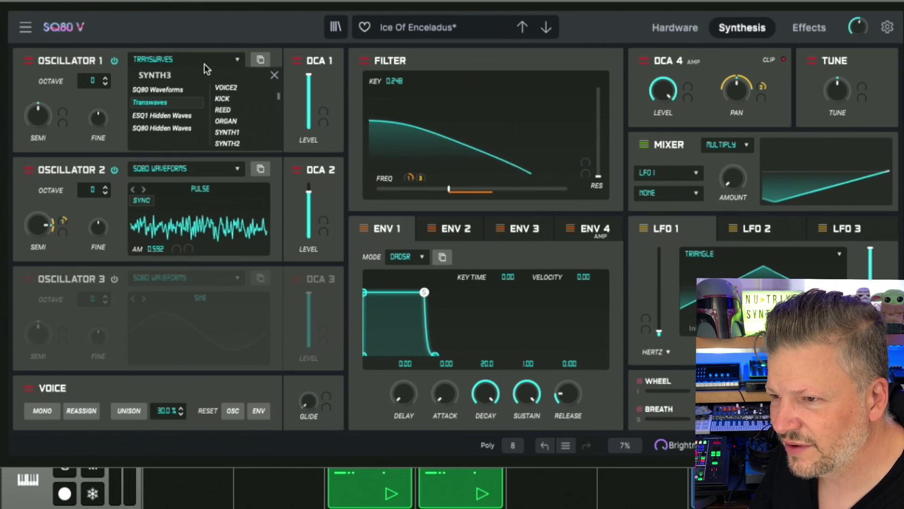
{"action": "left_click", "coordinate": [162, 115]}
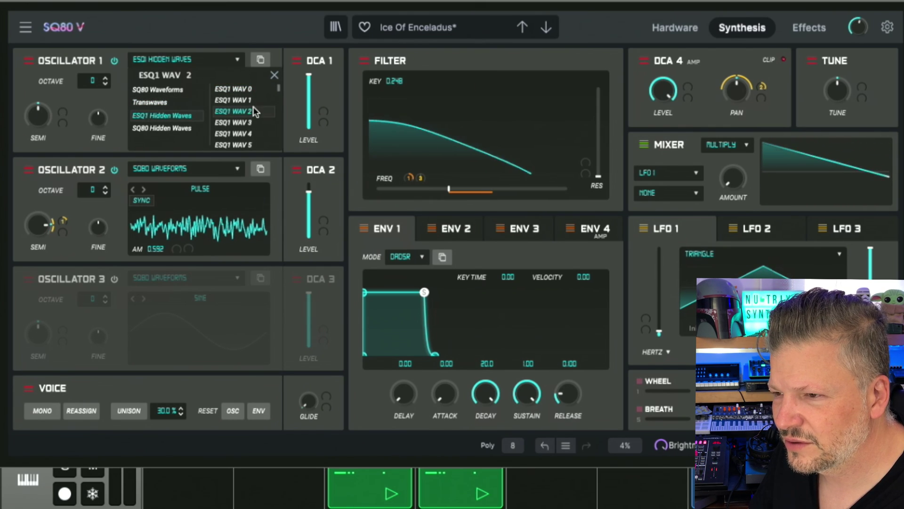
{"action": "left_click", "coordinate": [255, 130]}
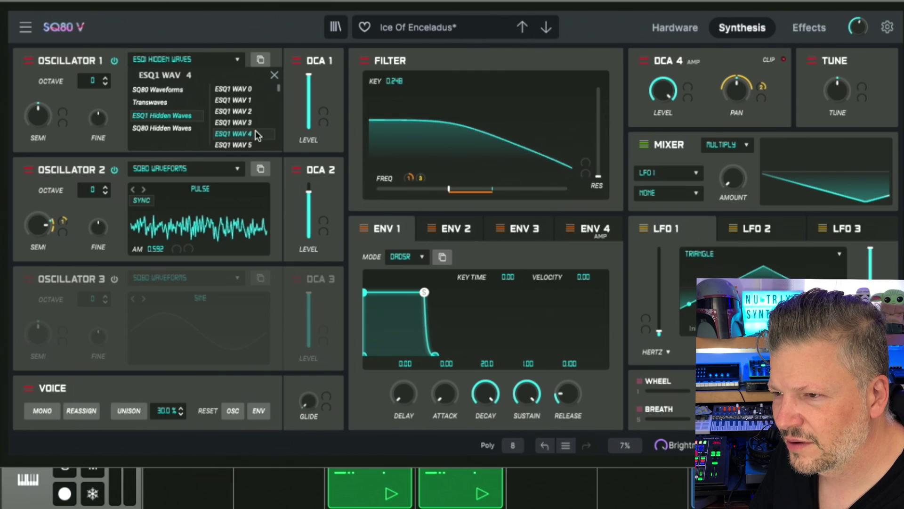
{"action": "scroll", "coordinate": [252, 129], "scroll_direction": "down", "scroll_amount": 2}
{"action": "left_click", "coordinate": [248, 122]}
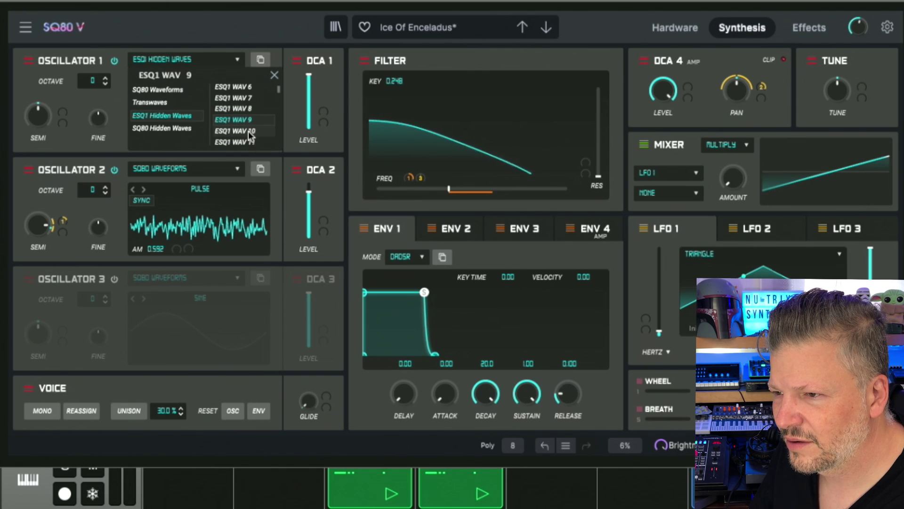
{"action": "left_click", "coordinate": [248, 131]}
{"action": "scroll", "coordinate": [248, 131], "scroll_direction": "down", "scroll_amount": 2}
{"action": "left_click", "coordinate": [248, 129]}
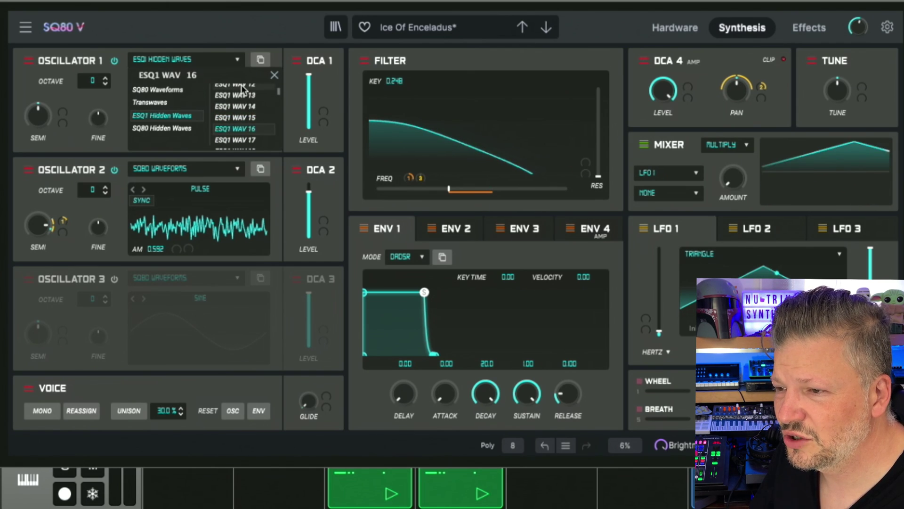
Audition ESQ1 WAV 221, 219 and 217 near the end of Oscillator 1's hidden wave list.
{"action": "scroll", "coordinate": [242, 126], "scroll_direction": "down", "scroll_amount": 20}
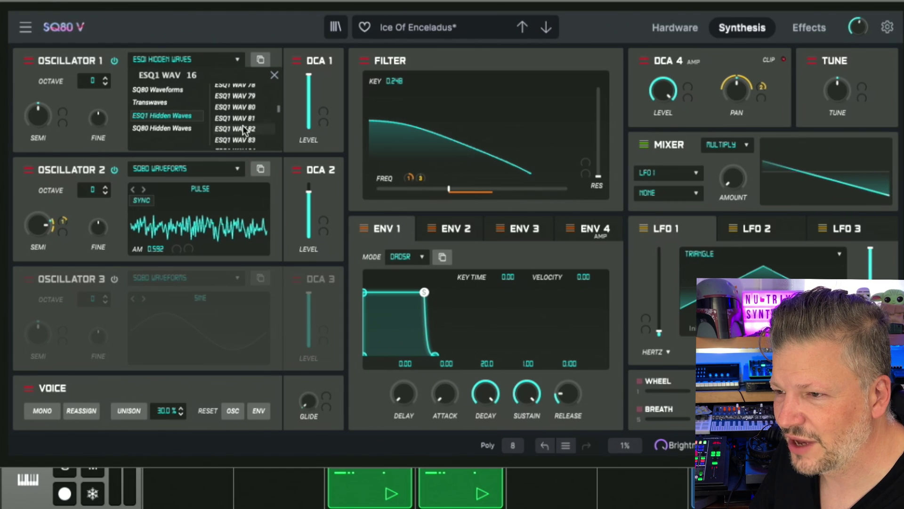
{"action": "scroll", "coordinate": [242, 126], "scroll_direction": "down", "scroll_amount": 20}
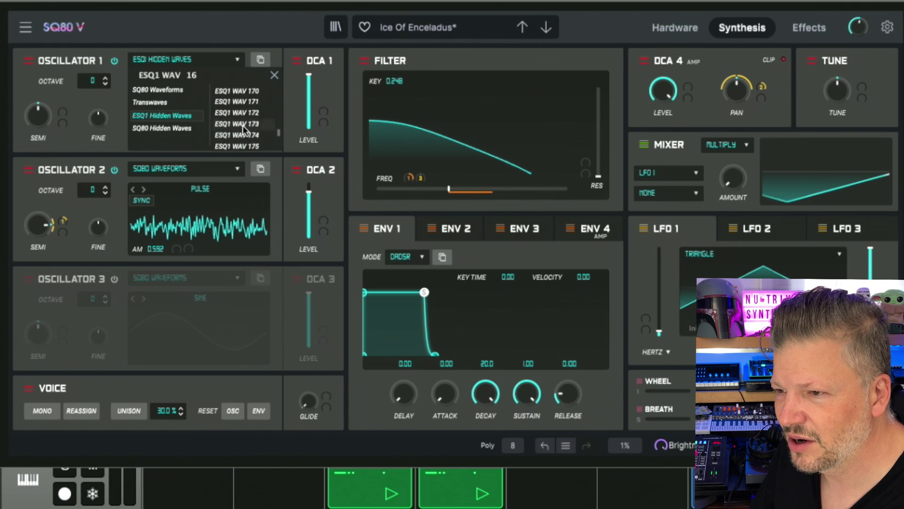
{"action": "scroll", "coordinate": [242, 125], "scroll_direction": "down", "scroll_amount": 15}
{"action": "left_click", "coordinate": [242, 126]}
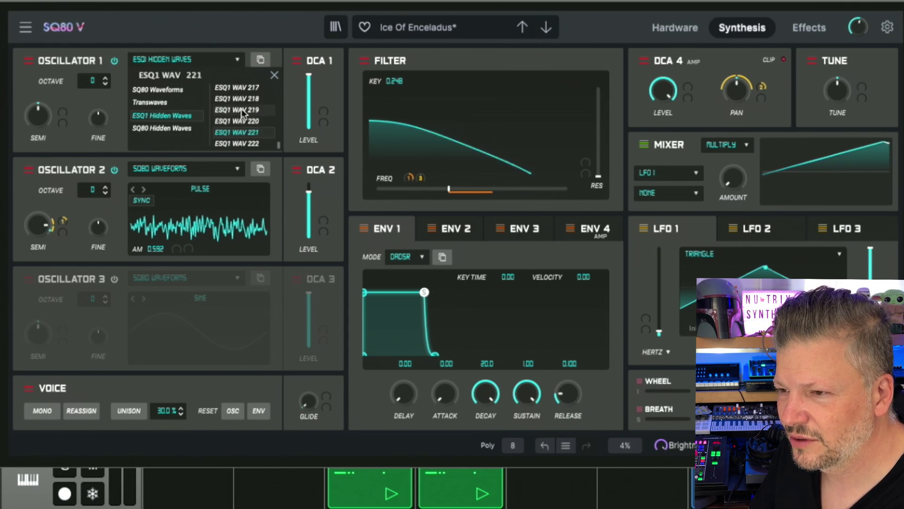
{"action": "left_click", "coordinate": [241, 109]}
{"action": "left_click", "coordinate": [242, 87]}
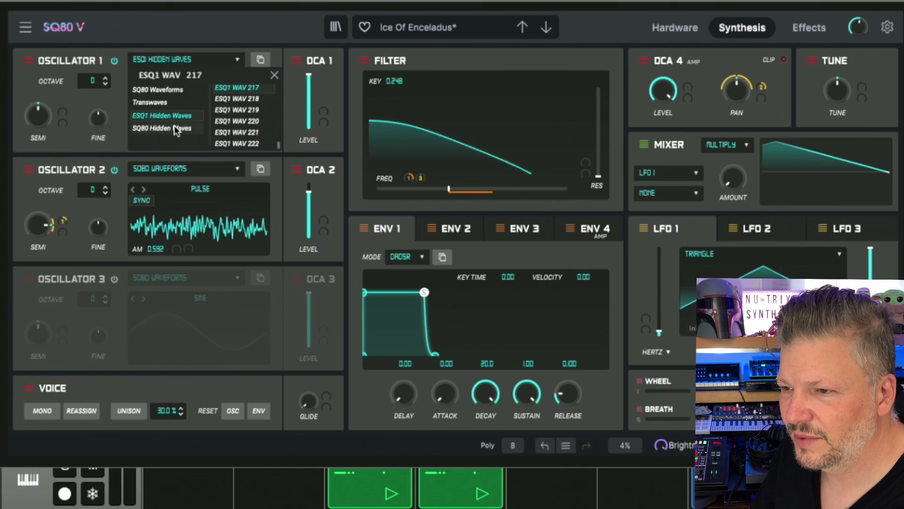
Try SQ80 WAV 1 from SQ80 Hidden Waves on Oscillator 1, and return to ESQ1 Hidden Waves with ESQ1 WAV 218.
{"action": "left_click", "coordinate": [174, 127]}
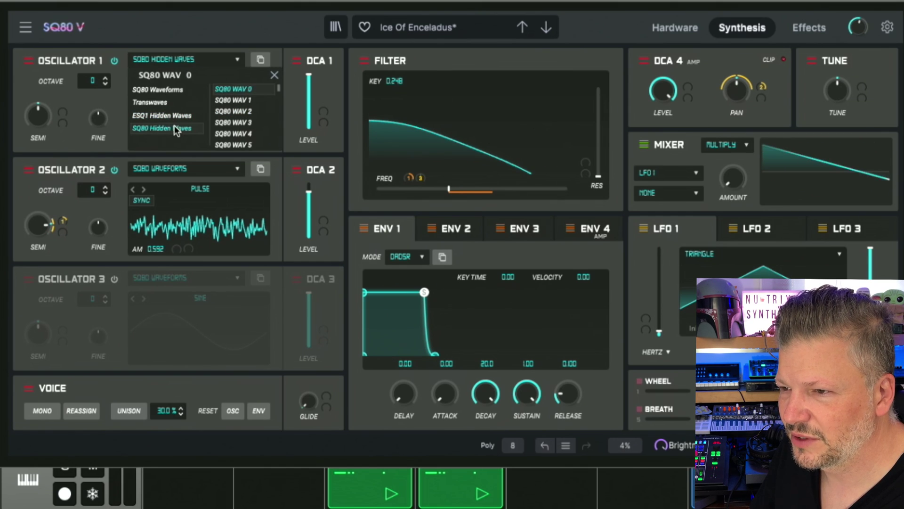
{"action": "left_click", "coordinate": [240, 99]}
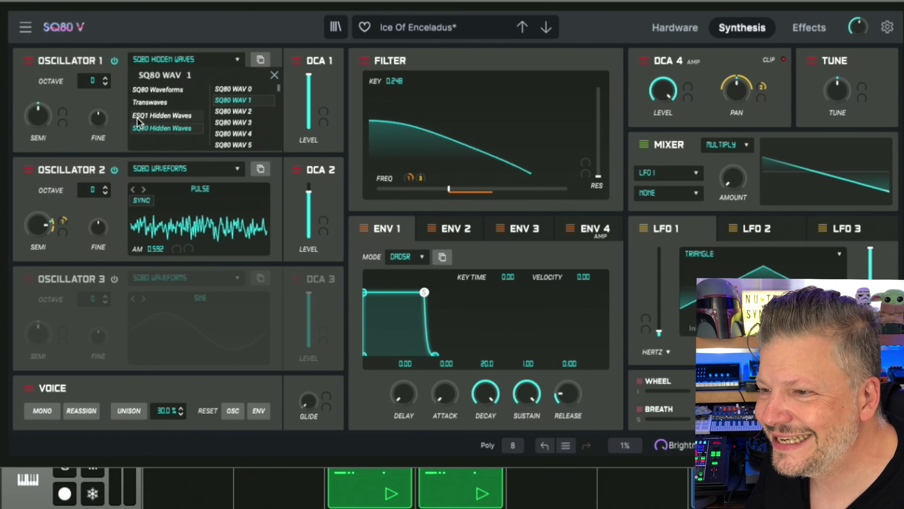
{"action": "left_click", "coordinate": [174, 117]}
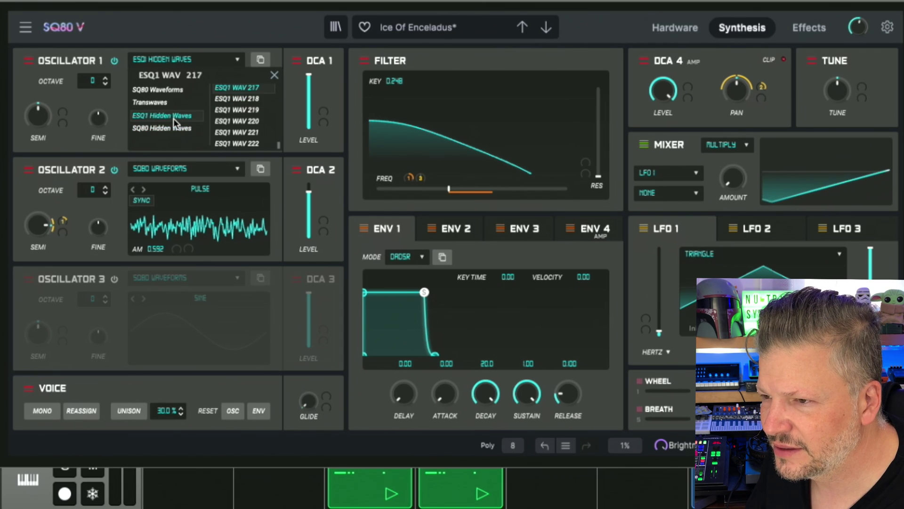
{"action": "left_click", "coordinate": [247, 98]}
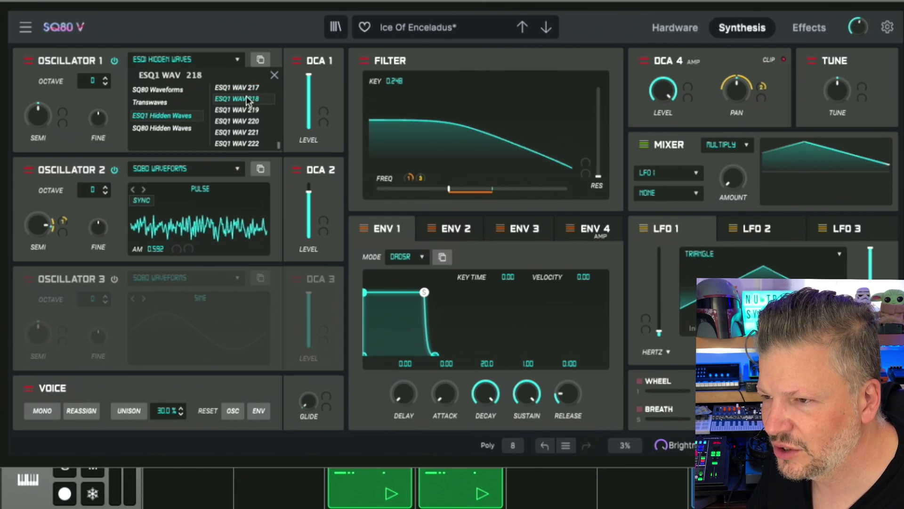
Switch Oscillator 1 to SQ80 Hidden Waves and audition waves including SQ80 WAV 12, 9 and 17.
{"action": "left_click", "coordinate": [145, 129]}
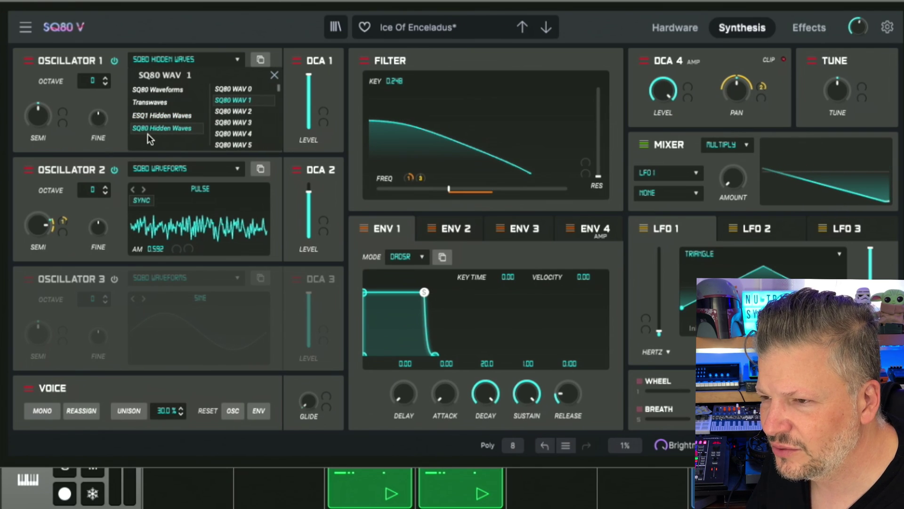
{"action": "left_click", "coordinate": [240, 128]}
{"action": "scroll", "coordinate": [239, 128], "scroll_direction": "down", "scroll_amount": 2}
{"action": "left_click", "coordinate": [239, 129]}
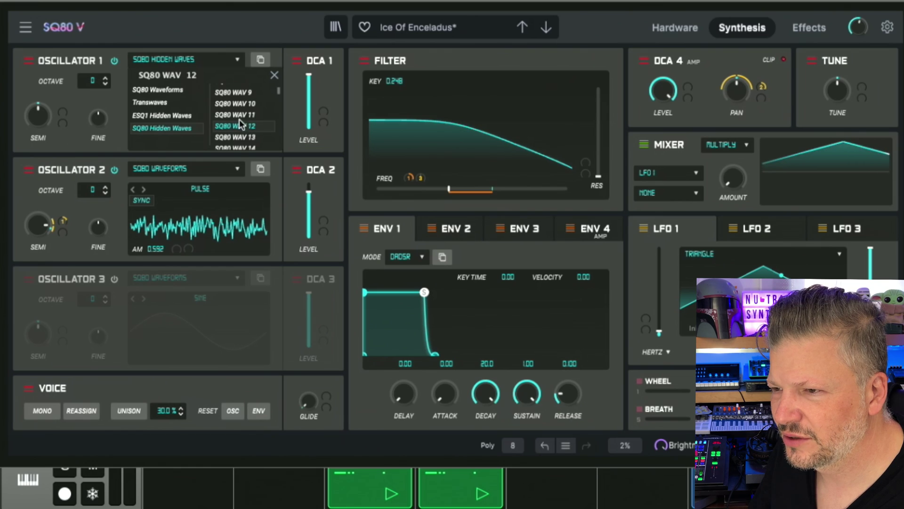
{"action": "left_click", "coordinate": [238, 92]}
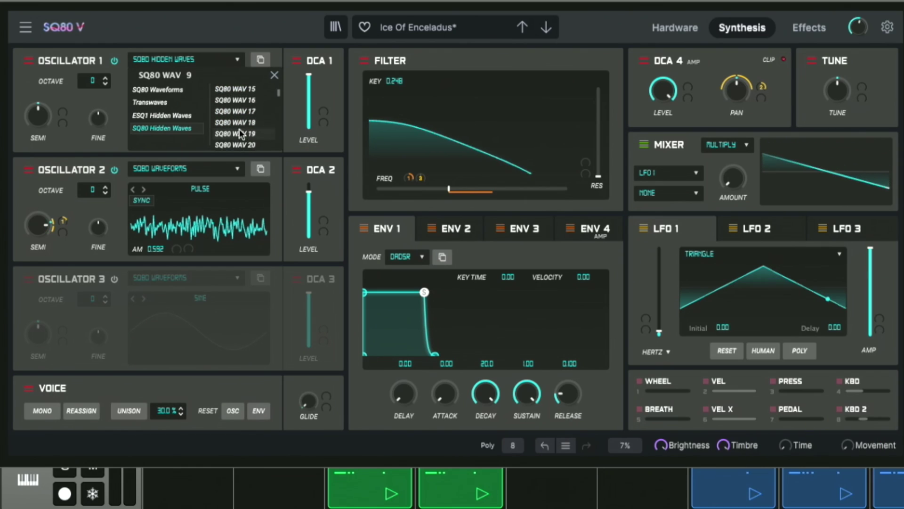
{"action": "scroll", "coordinate": [239, 126], "scroll_direction": "down", "scroll_amount": 2}
{"action": "left_click", "coordinate": [239, 129]}
{"action": "left_click", "coordinate": [239, 97]}
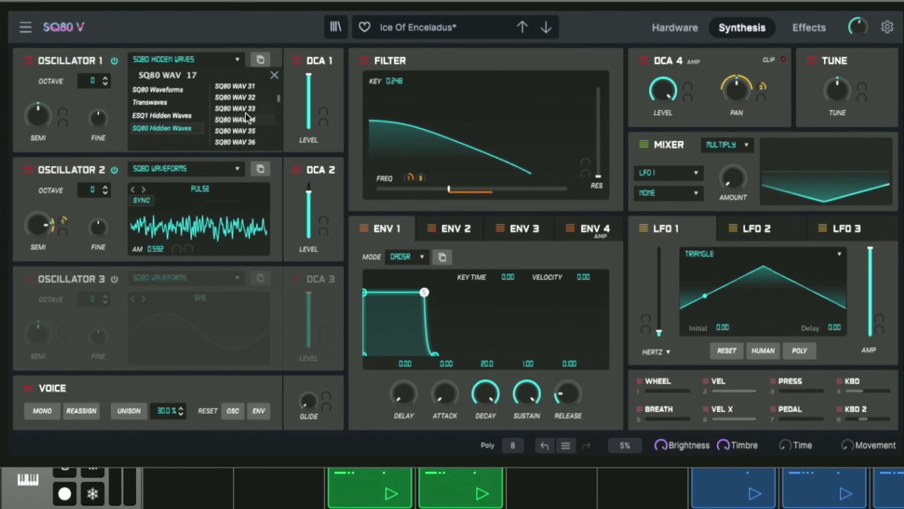
Audition SQ80 WAV 53, 61, 63 and 65 on Oscillator 1.
{"action": "scroll", "coordinate": [245, 112], "scroll_direction": "down", "scroll_amount": 10}
{"action": "left_click", "coordinate": [245, 113]}
{"action": "scroll", "coordinate": [246, 114], "scroll_direction": "down", "scroll_amount": 3}
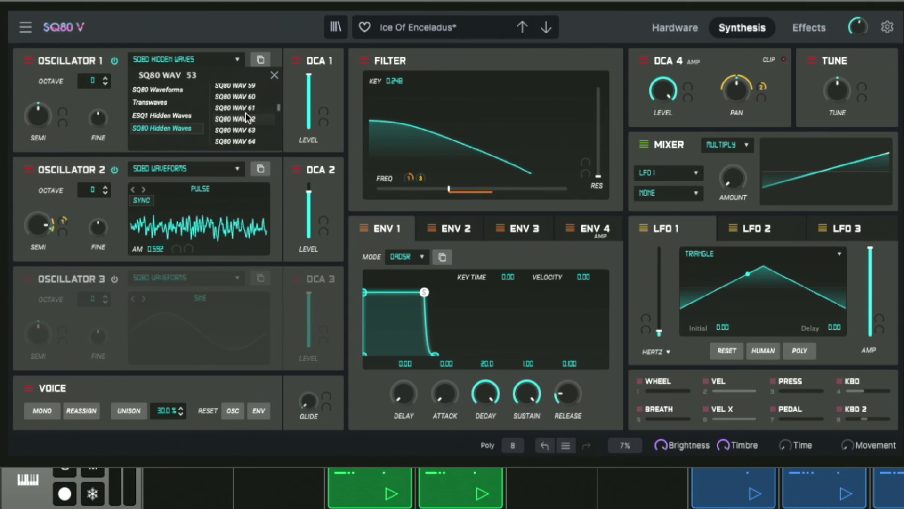
{"action": "left_click", "coordinate": [246, 114]}
{"action": "left_click", "coordinate": [245, 127]}
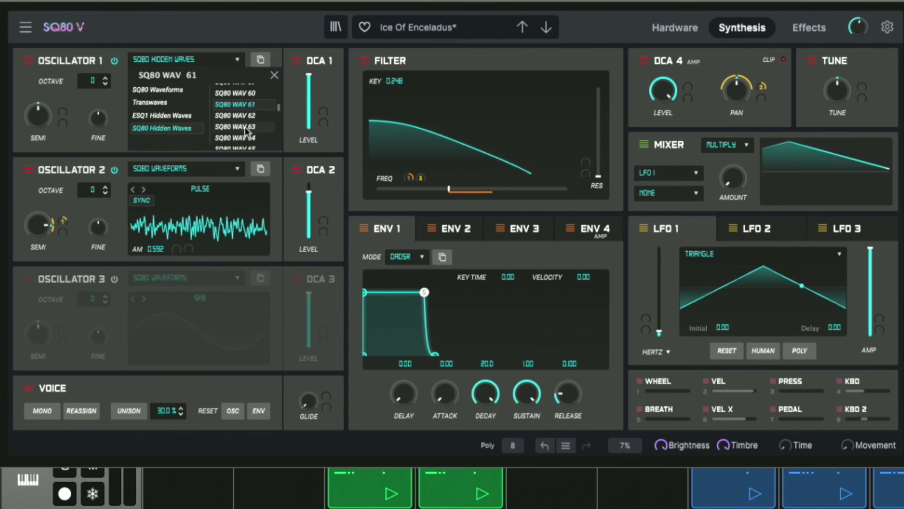
{"action": "scroll", "coordinate": [245, 128], "scroll_direction": "down", "scroll_amount": 1}
{"action": "left_click", "coordinate": [245, 130]}
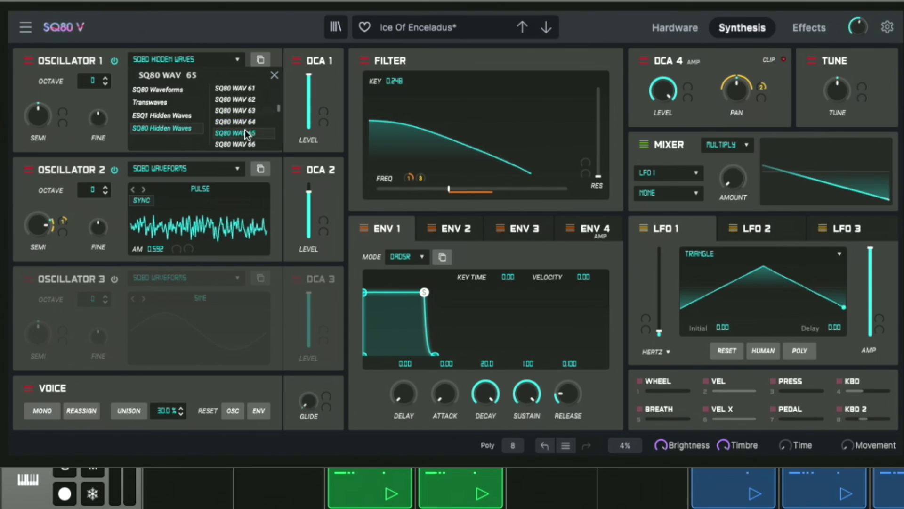
Try SQ80 WAV 66, 65 and 64 on Oscillator 1, and restore Slap from the SQ80 Waveforms category.
{"action": "scroll", "coordinate": [245, 129], "scroll_direction": "down", "scroll_amount": 2}
{"action": "left_click", "coordinate": [245, 129]}
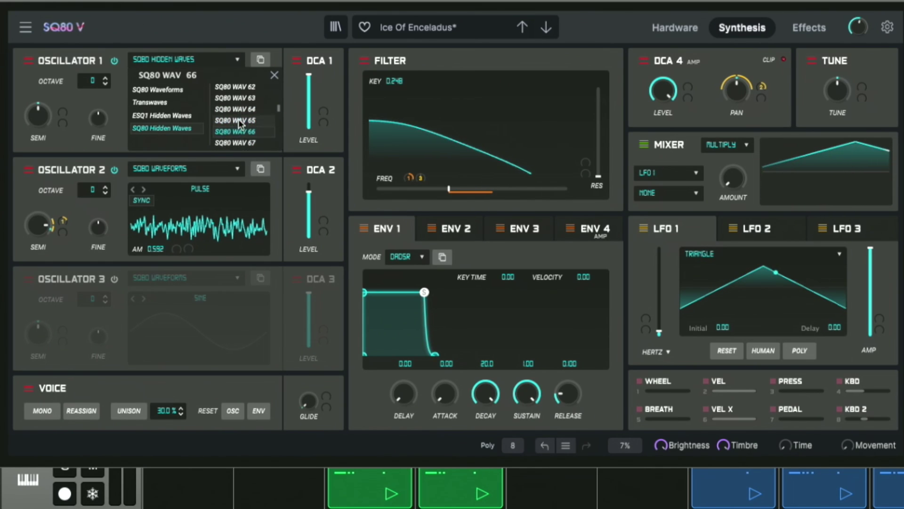
{"action": "left_click", "coordinate": [238, 120]}
{"action": "scroll", "coordinate": [239, 122], "scroll_direction": "up", "scroll_amount": 2}
{"action": "left_click", "coordinate": [239, 118]}
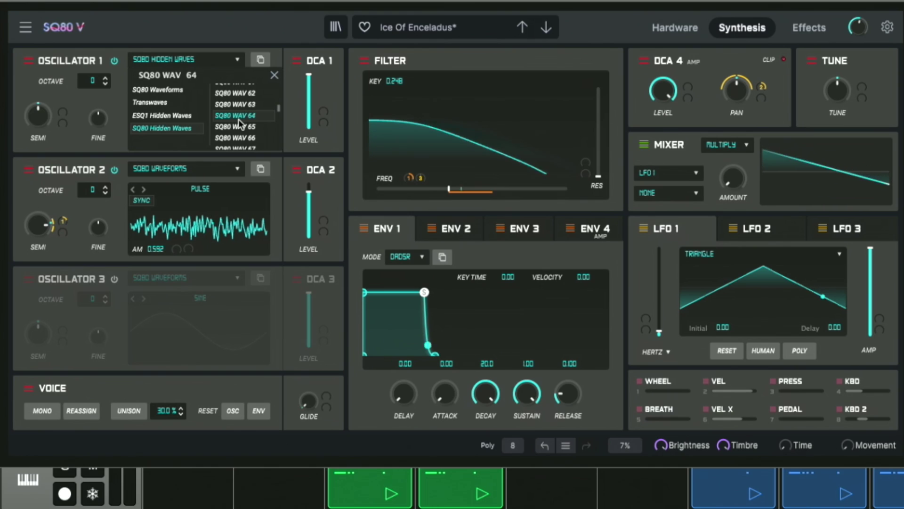
{"action": "left_click", "coordinate": [164, 92]}
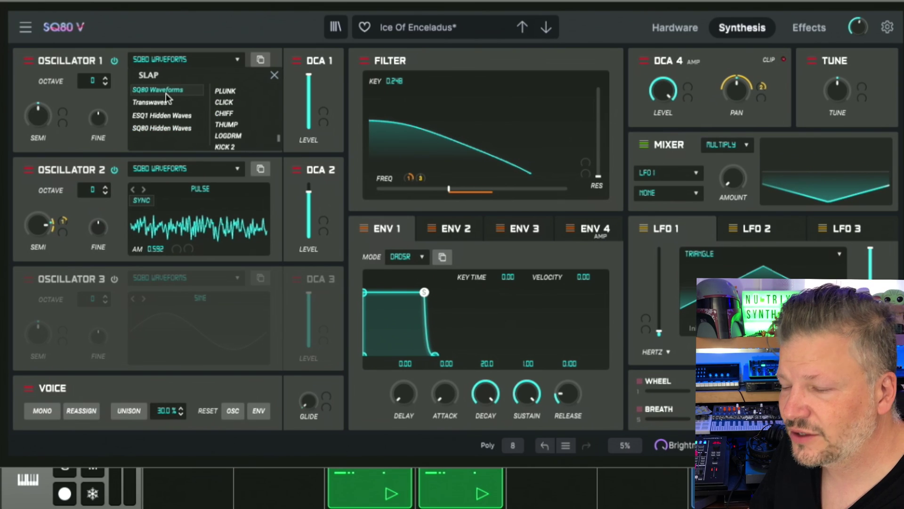
Try the neighbouring percussive waves on Oscillator 1, settling on PLUNK from SQ80 Waveforms.
{"action": "left_click", "coordinate": [237, 100]}
{"action": "left_click", "coordinate": [238, 92]}
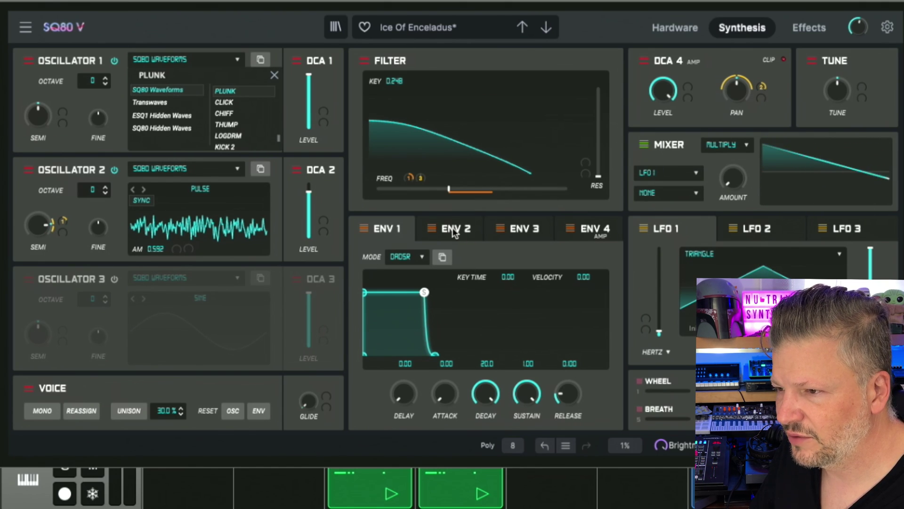
Look through the settings of Env 2 and Env 3 and return to Env 1.
{"action": "left_click", "coordinate": [524, 225]}
{"action": "left_click", "coordinate": [524, 229]}
{"action": "left_click", "coordinate": [398, 224]}
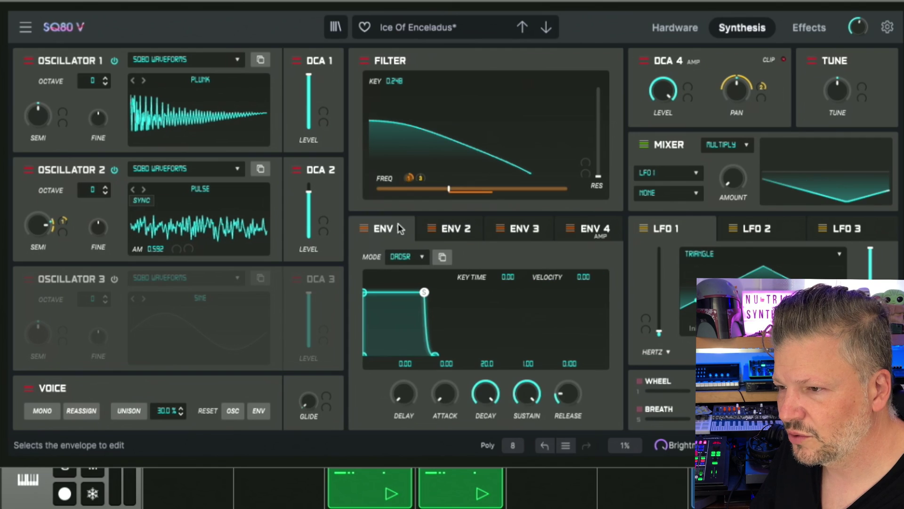
{"action": "left_click", "coordinate": [454, 228]}
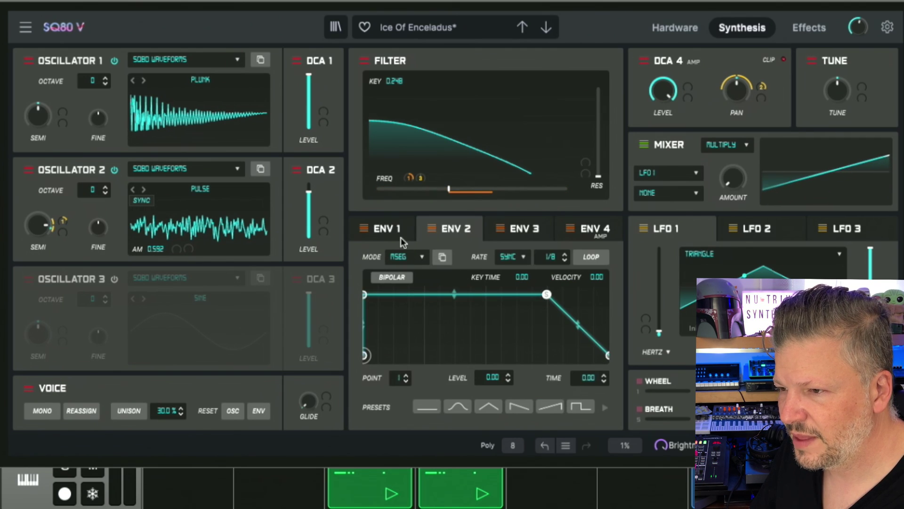
{"action": "left_click", "coordinate": [396, 234]}
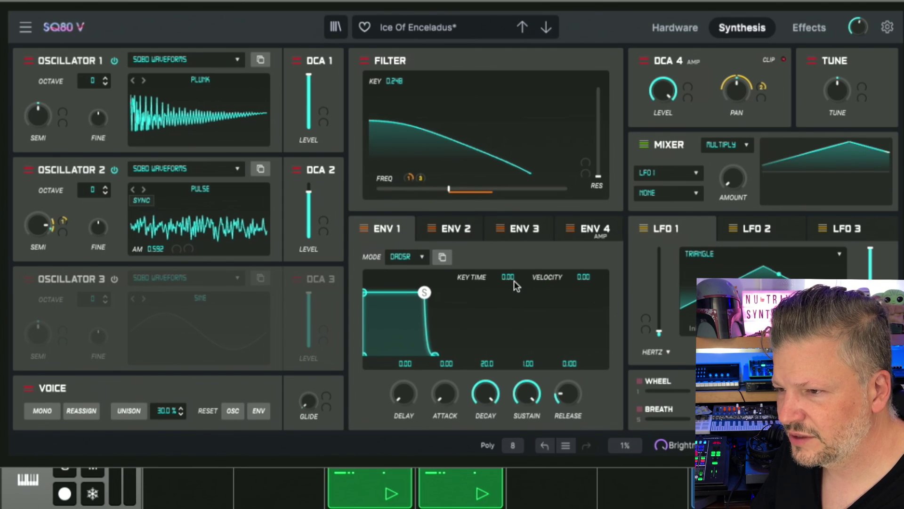
Set Env 1 to SQ80 mode and shape it with stage levels 40.4, 62.3, 55.5 and times 42, 63, 63, 49.
{"action": "left_click", "coordinate": [415, 258]}
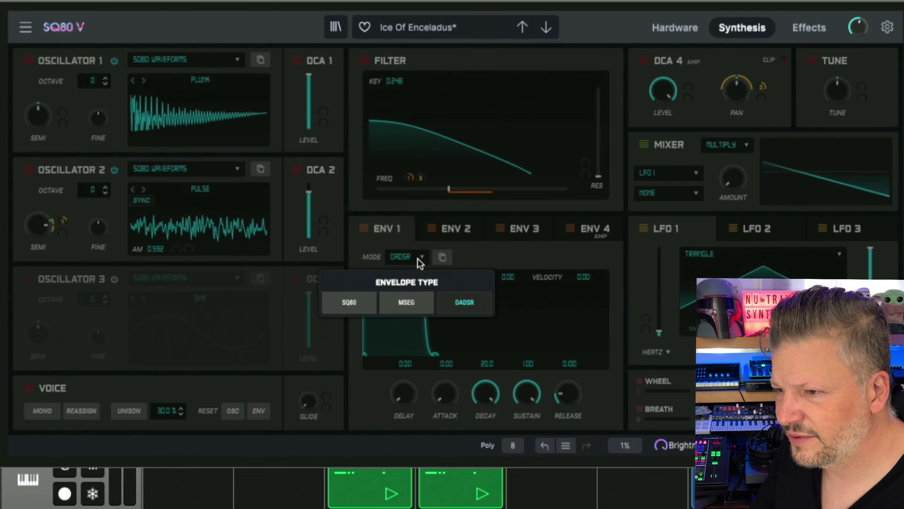
{"action": "left_click", "coordinate": [352, 304]}
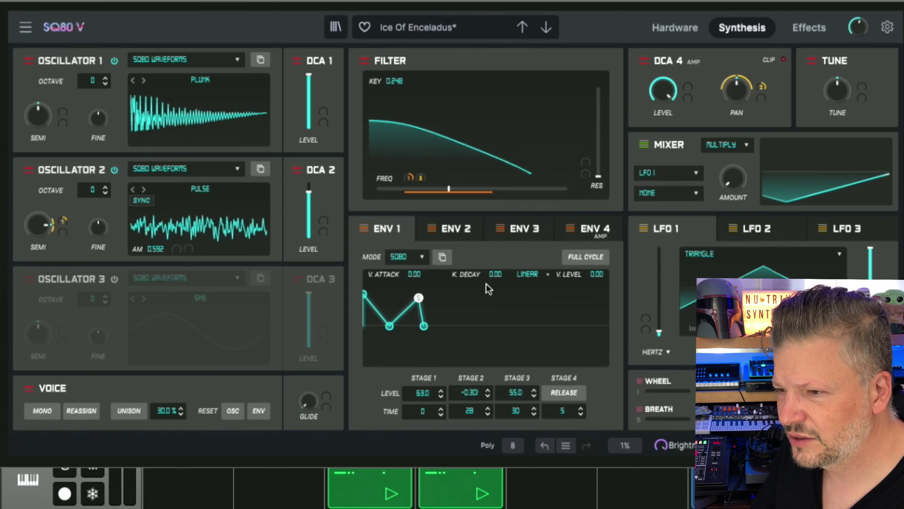
{"action": "left_click_drag", "start_coordinate": [389, 325], "coordinate": [533, 325]}
{"action": "left_click_drag", "start_coordinate": [364, 294], "coordinate": [404, 305]}
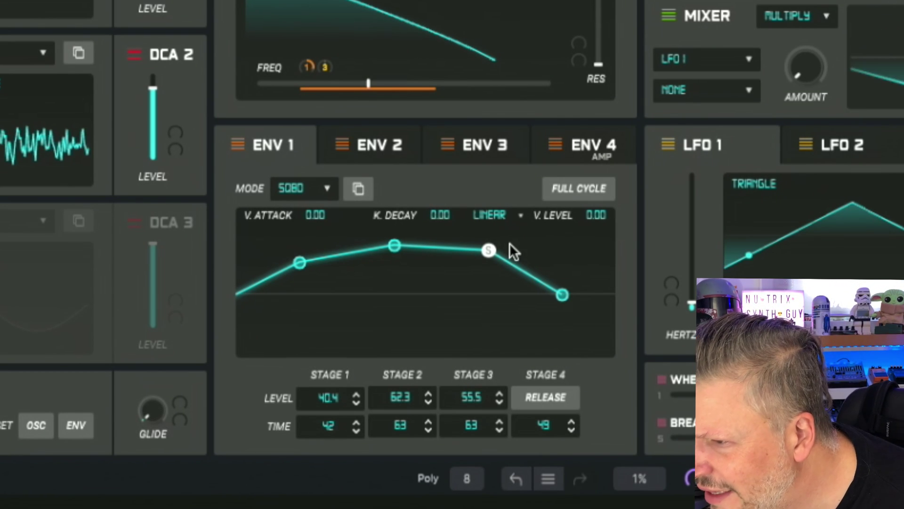
Make Env 1's velocity response exponential, and adjust Stage 1 to level 40.4 and time 0.
{"action": "left_click", "coordinate": [513, 215]}
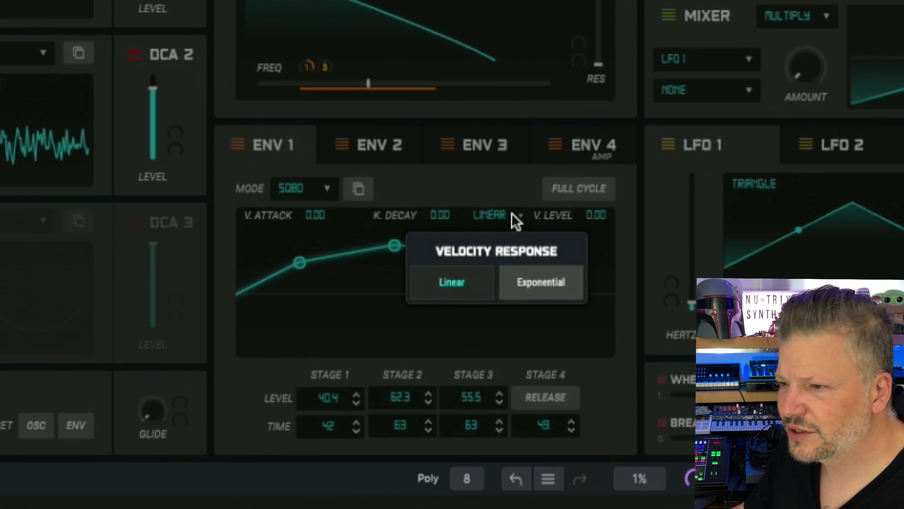
{"action": "left_click", "coordinate": [546, 282]}
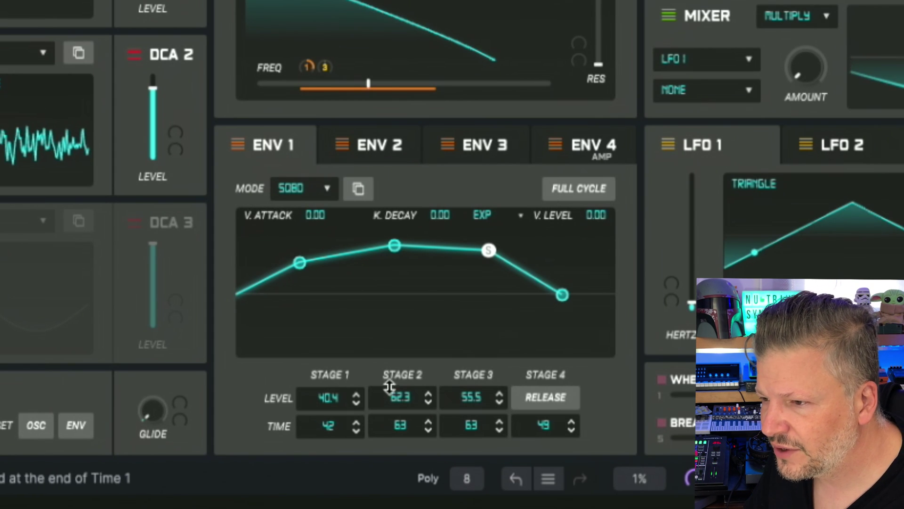
{"action": "mouse_move", "coordinate": [360, 399]}
{"action": "left_mouse_down"}
{"action": "mouse_move", "coordinate": [359, 372]}
{"action": "mouse_move", "coordinate": [359, 429]}
{"action": "mouse_move", "coordinate": [359, 393]}
{"action": "left_mouse_up"}
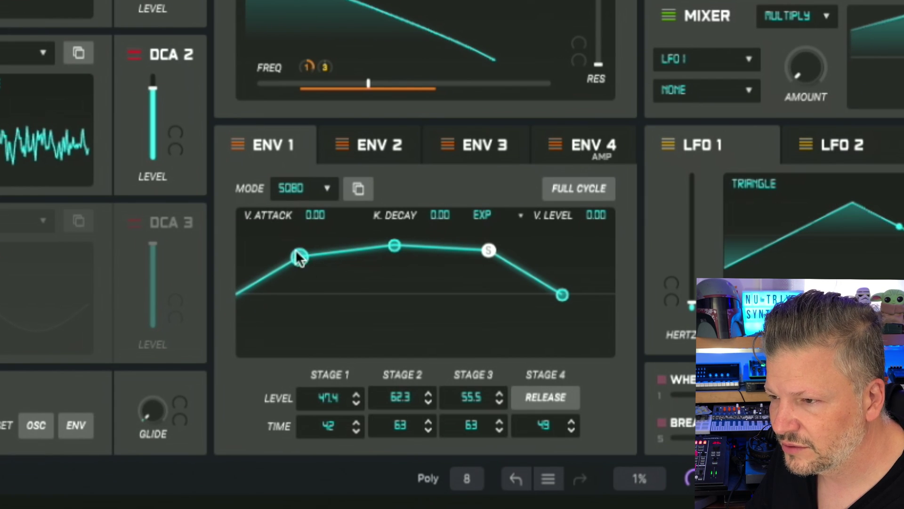
{"action": "left_click_drag", "start_coordinate": [300, 258], "coordinate": [214, 255]}
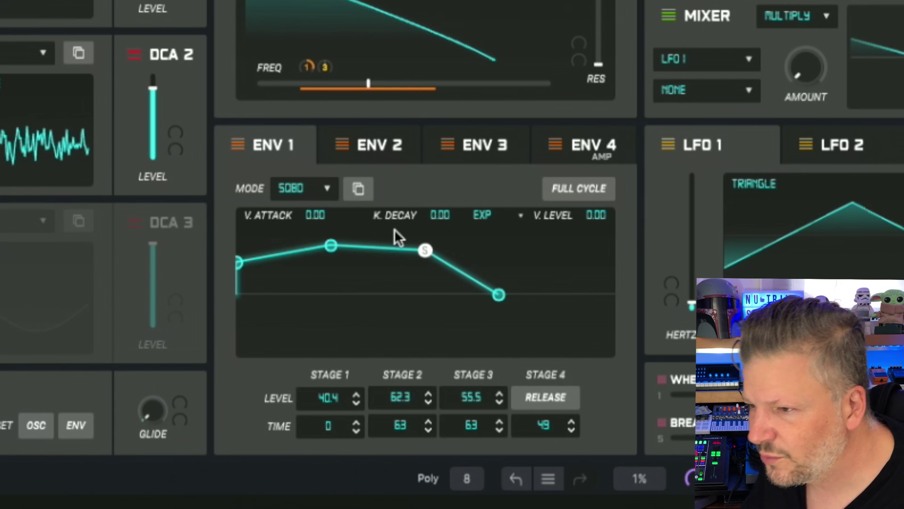
Load a preset from the Template category and shape Env 1 with Stage 2 at level -41.8, time 12 and Stage 3 at level 62.3, time 34.
{"action": "left_click", "coordinate": [325, 188]}
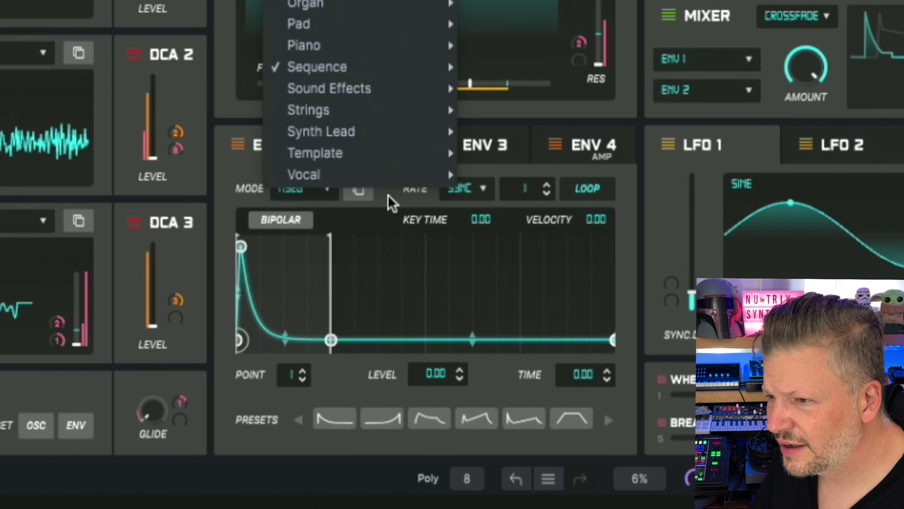
{"action": "left_click", "coordinate": [517, 153]}
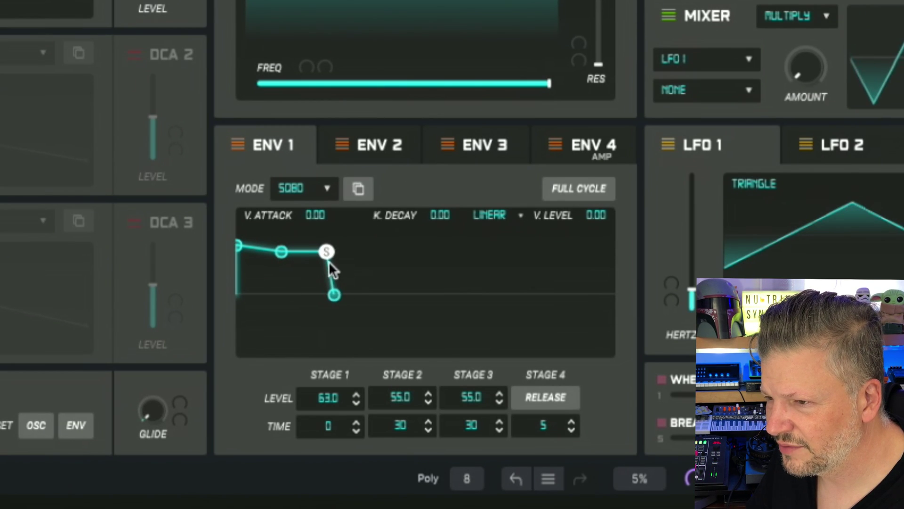
{"action": "left_click_drag", "start_coordinate": [326, 251], "coordinate": [375, 245]}
{"action": "left_click_drag", "start_coordinate": [283, 255], "coordinate": [255, 330]}
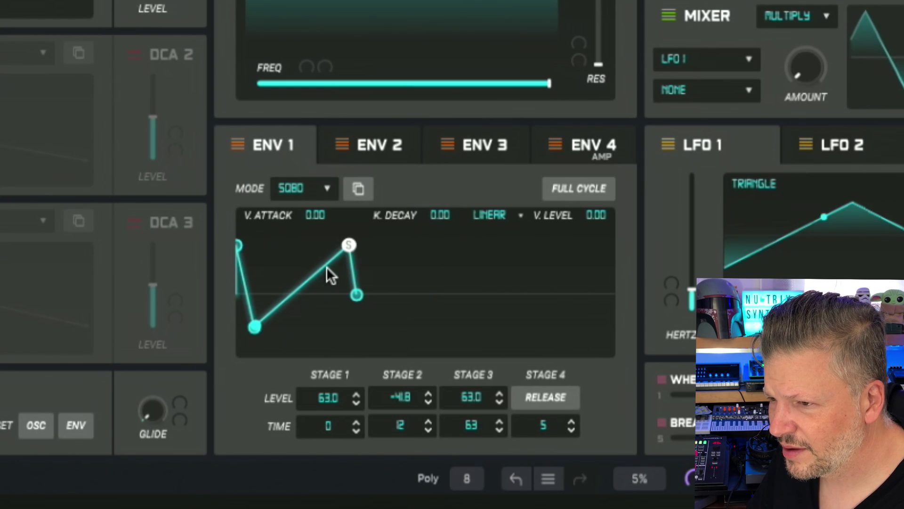
{"action": "left_click_drag", "start_coordinate": [348, 244], "coordinate": [307, 251]}
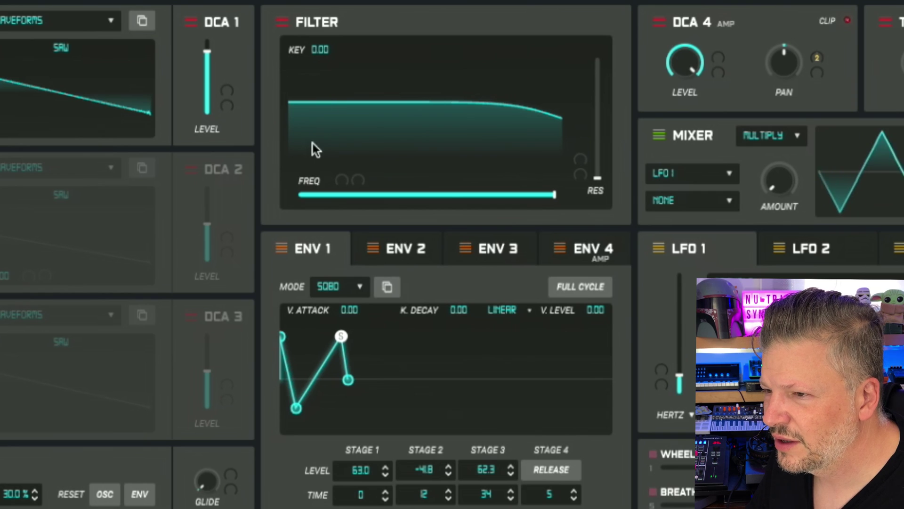
Assign Env 1 as filter cutoff source 1 with a positive amount, lowering the filter frequency and raising the resonance.
{"action": "mouse_move", "coordinate": [339, 182]}
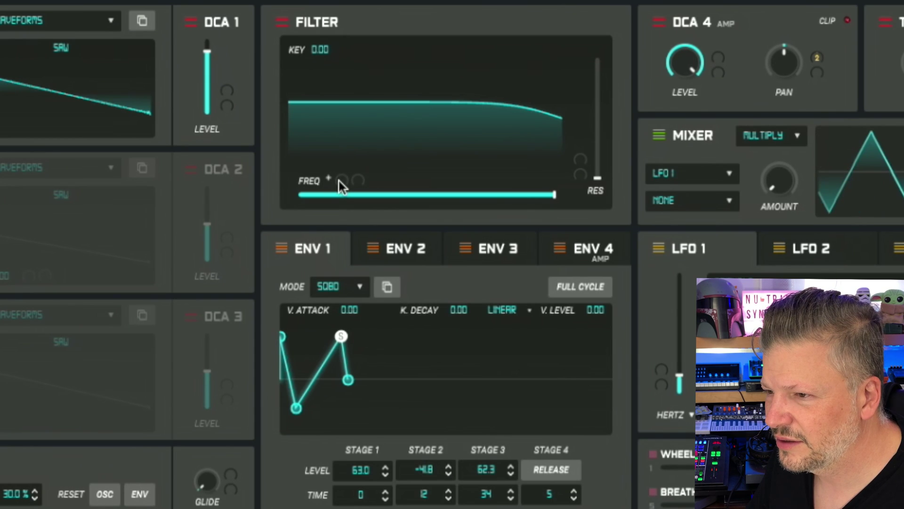
{"action": "left_click", "coordinate": [339, 181]}
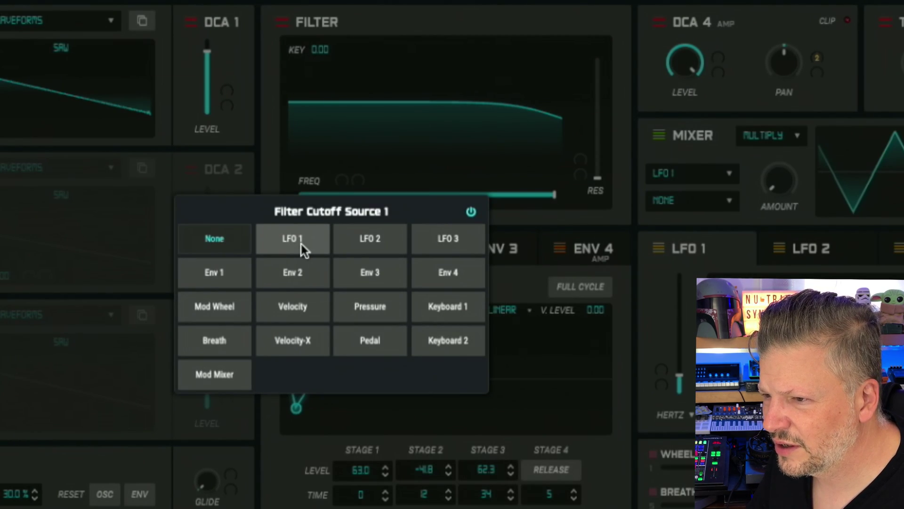
{"action": "left_click", "coordinate": [227, 276]}
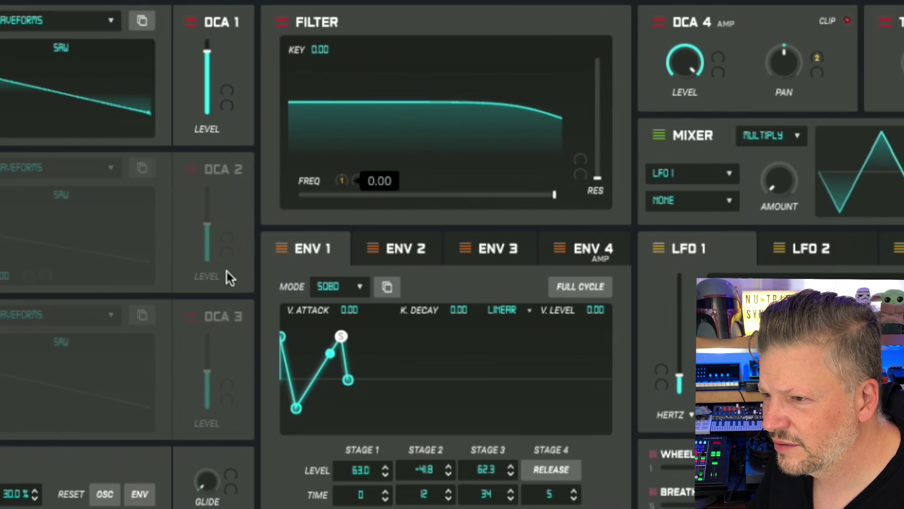
{"action": "left_click_drag", "start_coordinate": [552, 193], "coordinate": [351, 194]}
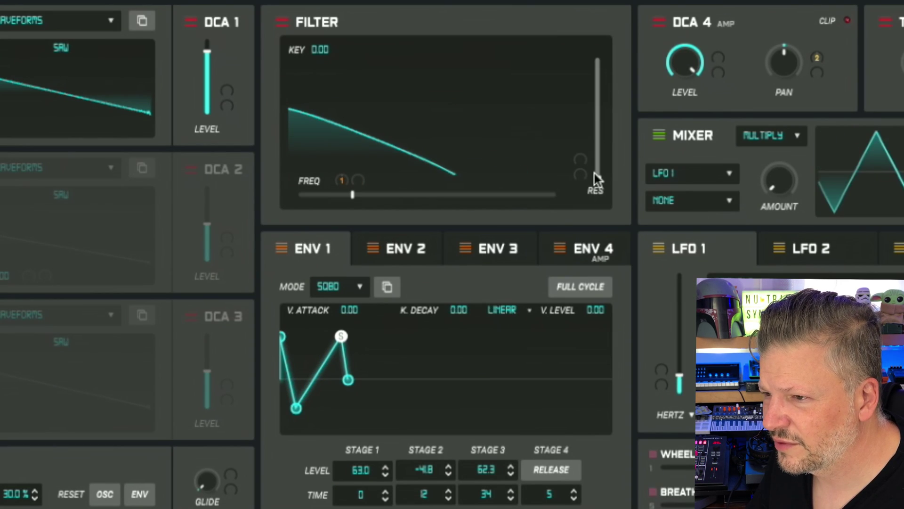
{"action": "left_click_drag", "start_coordinate": [595, 174], "coordinate": [598, 97]}
{"action": "left_click_drag", "start_coordinate": [342, 180], "coordinate": [346, 181]}
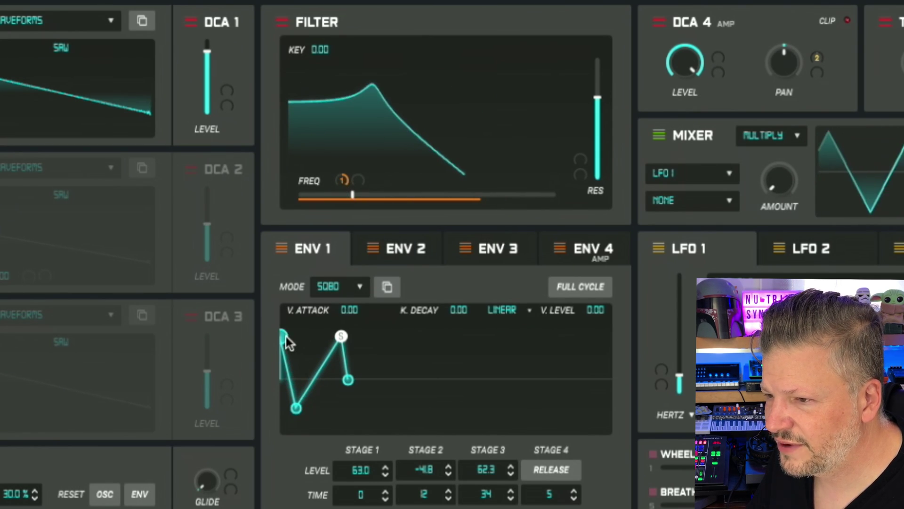
Stretch Env 1's Stage 2 time to 29 and set Stage 3 to level 63.0 and time 63.
{"action": "left_click_drag", "start_coordinate": [302, 406], "coordinate": [321, 403]}
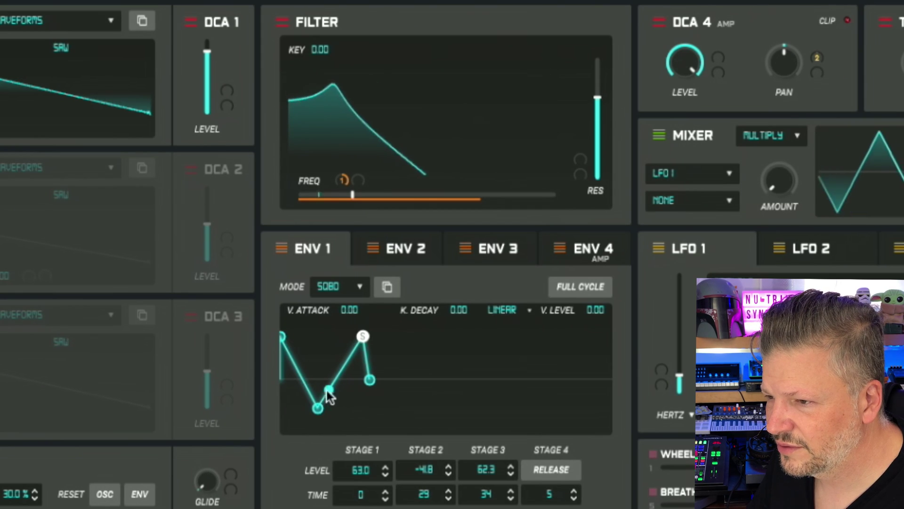
{"action": "left_click_drag", "start_coordinate": [362, 335], "coordinate": [342, 336]}
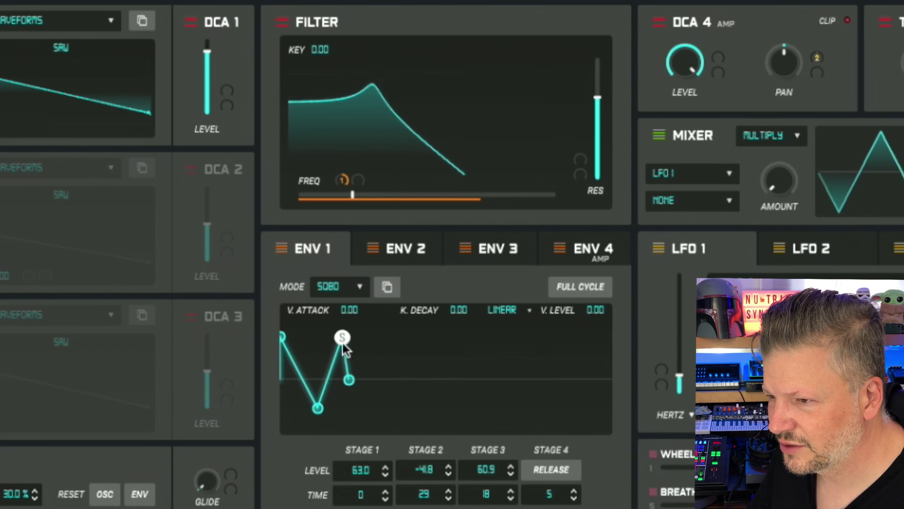
{"action": "left_click_drag", "start_coordinate": [343, 343], "coordinate": [404, 339]}
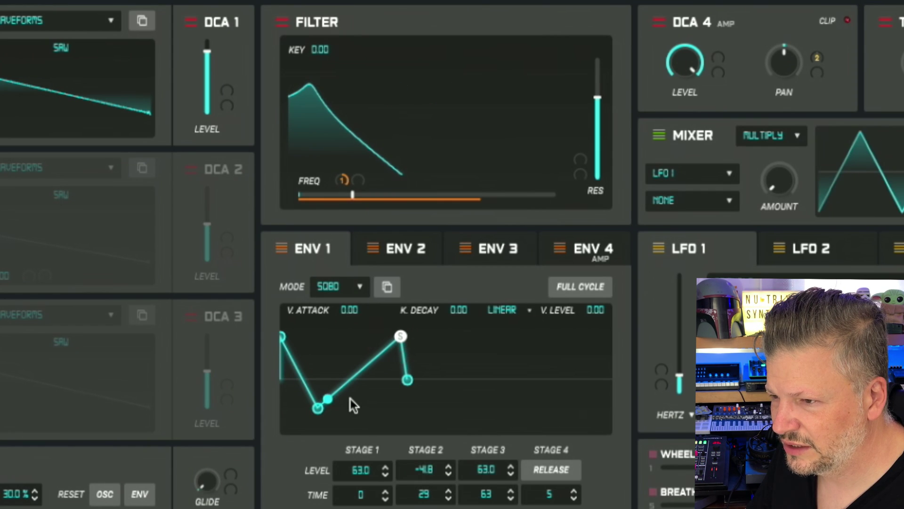
Switch Env 1 to MSEG mode and audition its first shape presets, ending on the trapezoid.
{"action": "left_click", "coordinate": [358, 287]}
{"action": "left_click", "coordinate": [371, 337]}
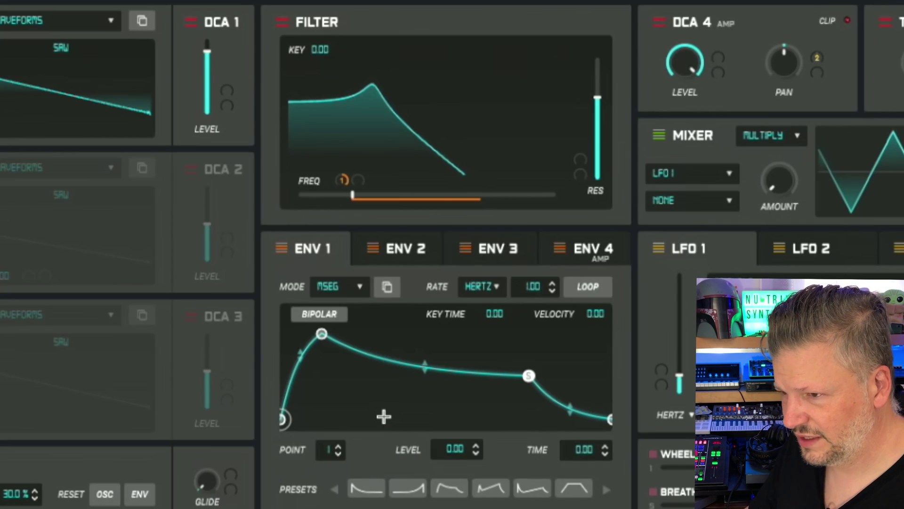
{"action": "left_click", "coordinate": [493, 488]}
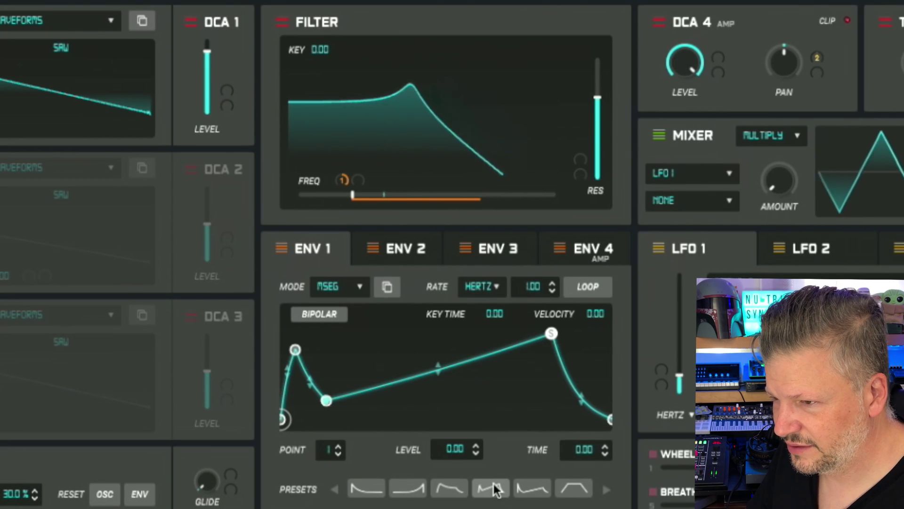
{"action": "left_click", "coordinate": [536, 490]}
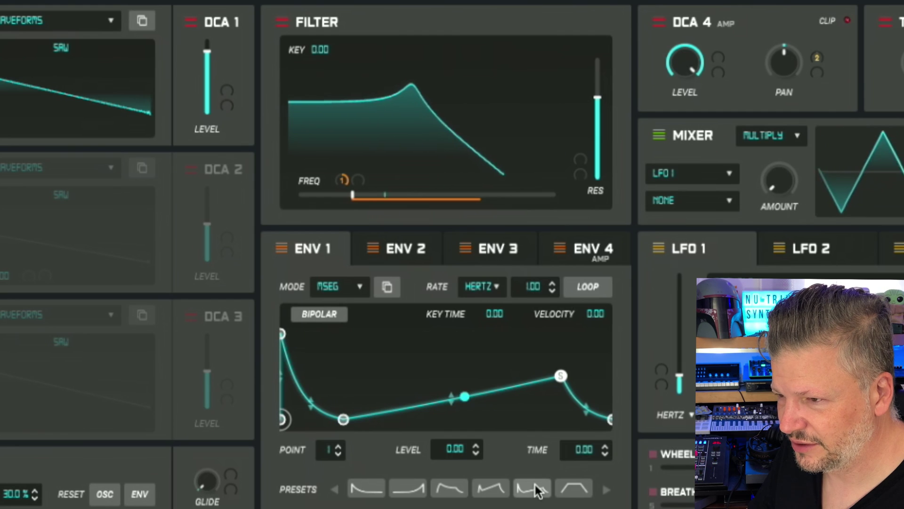
{"action": "left_click", "coordinate": [425, 495]}
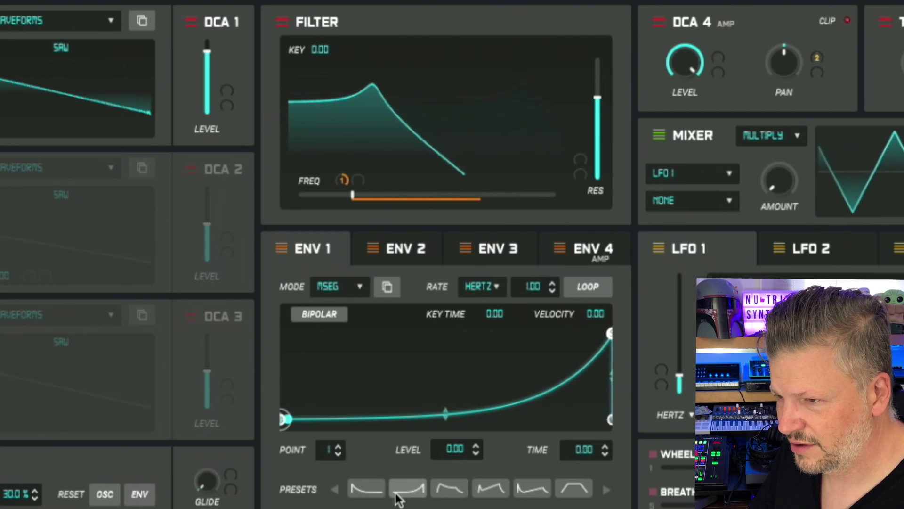
{"action": "left_click", "coordinate": [573, 489]}
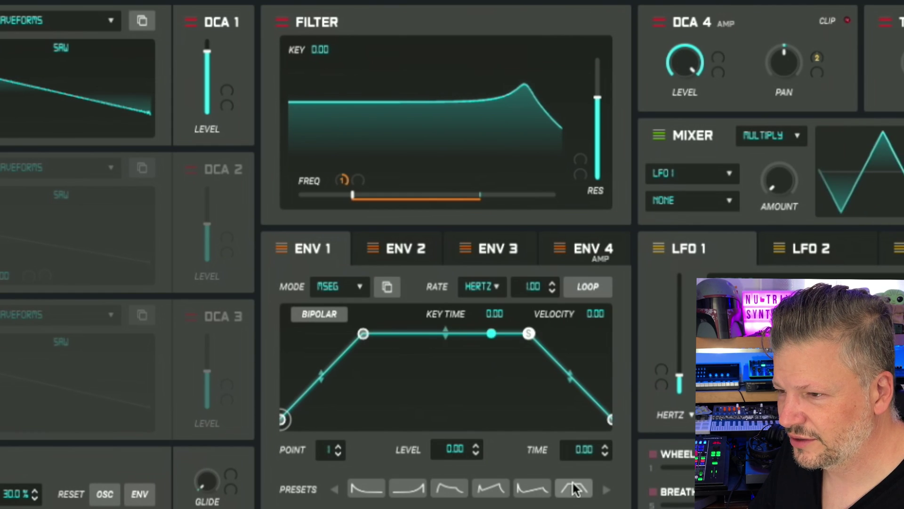
Audition the stepped and pulsed shapes in the next set of MSEG presets for Env 1.
{"action": "left_click", "coordinate": [606, 492]}
{"action": "left_click", "coordinate": [529, 490]}
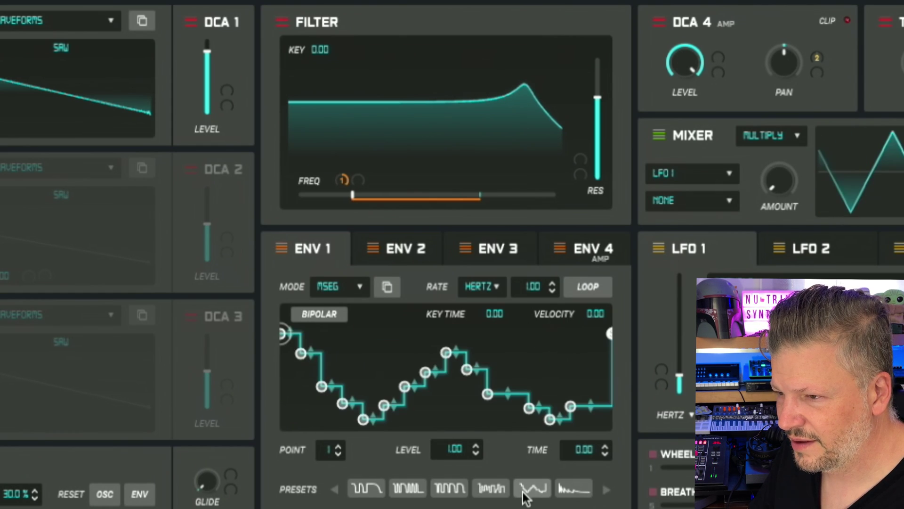
{"action": "left_click", "coordinate": [490, 493]}
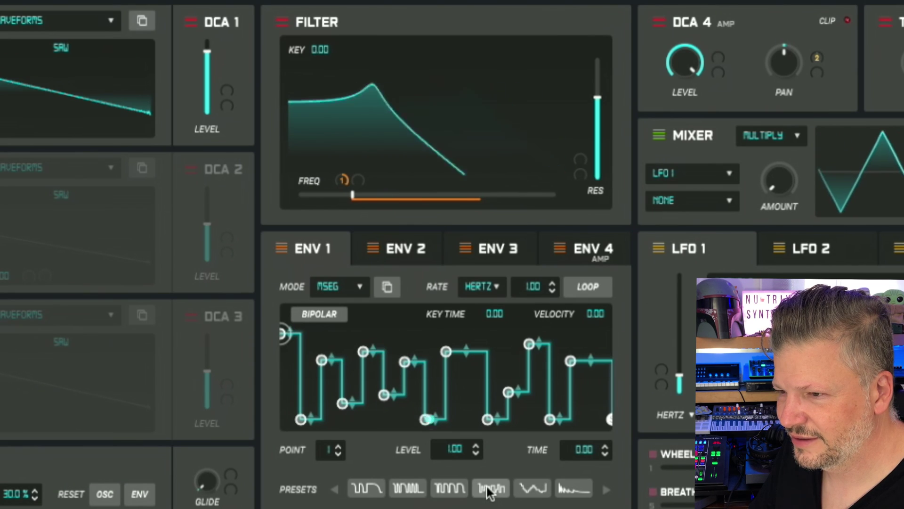
{"action": "left_click", "coordinate": [448, 491]}
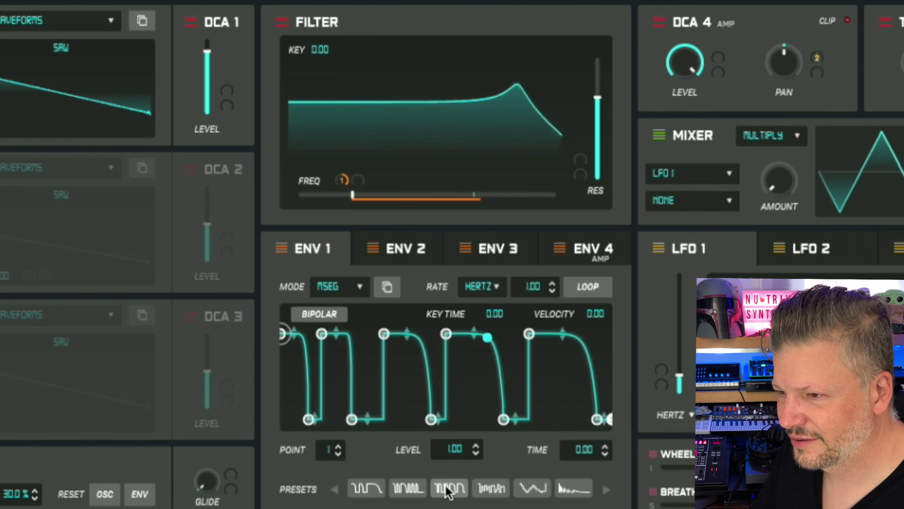
{"action": "left_click", "coordinate": [404, 490]}
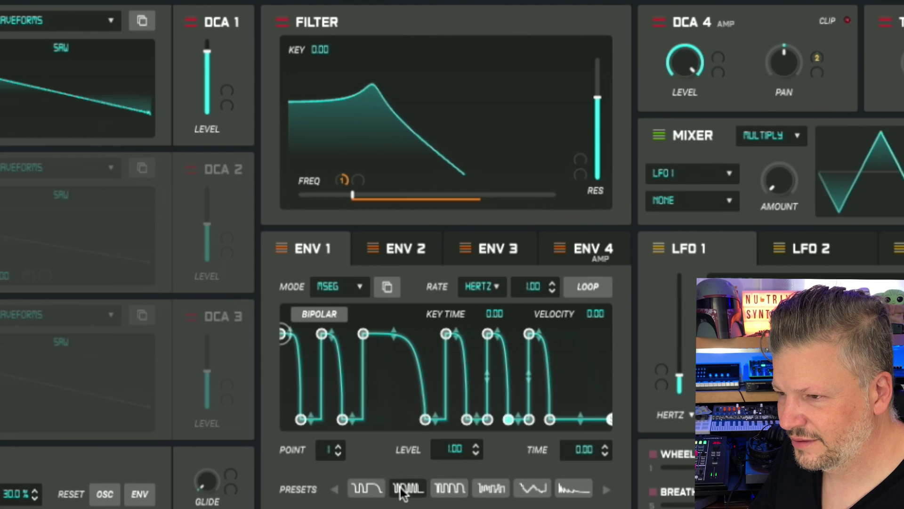
{"action": "left_click", "coordinate": [370, 489]}
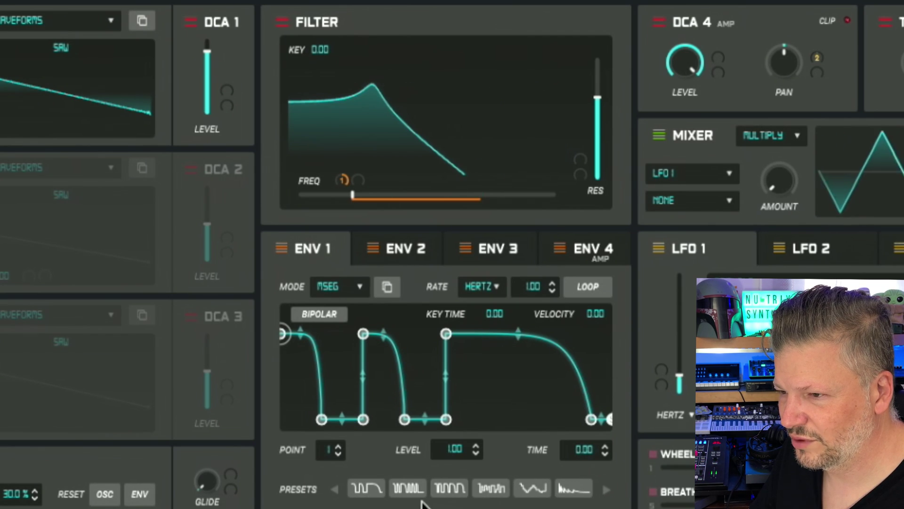
Apply the decaying-spikes MSEG preset to Env 1 and select point 4 at its second peak.
{"action": "left_click", "coordinate": [573, 489]}
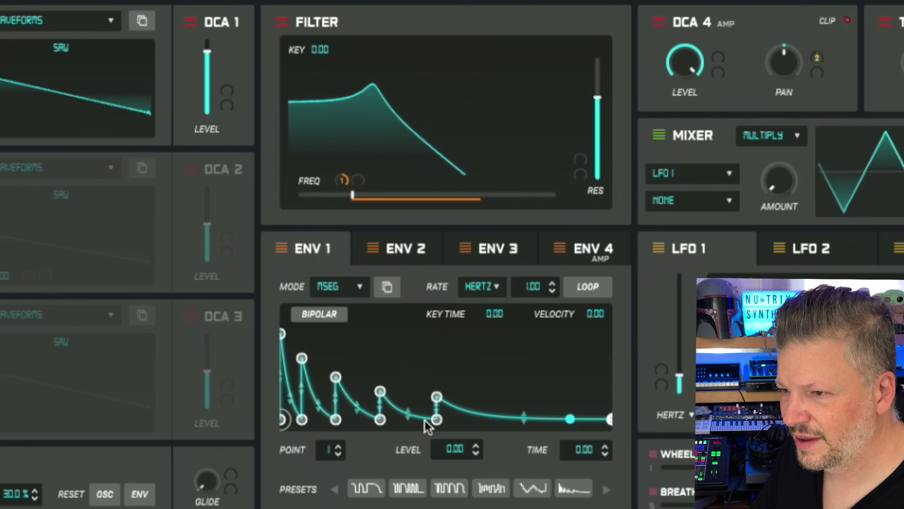
{"action": "left_click", "coordinate": [303, 358]}
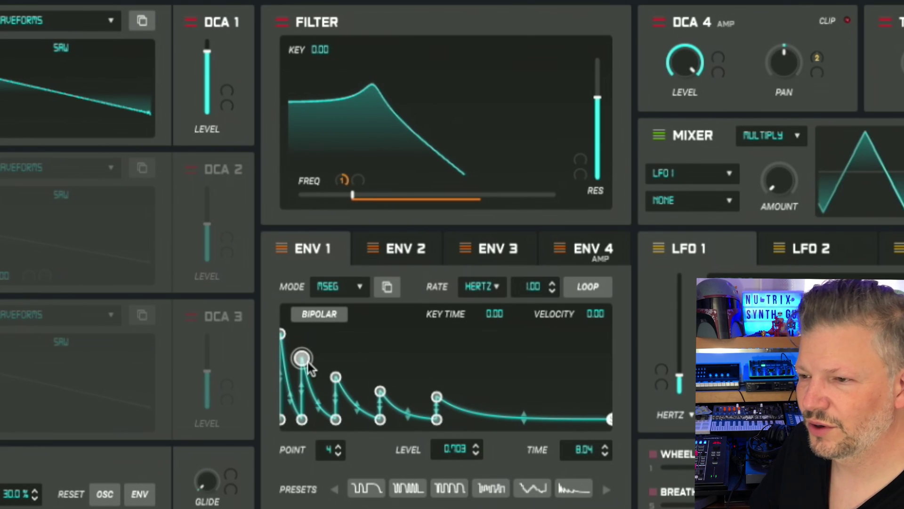
Compare Env 1's bipolar and unipolar modes at several filter cutoff settings, ending in bipolar with the cutoff near mid-range.
{"action": "left_click", "coordinate": [307, 313]}
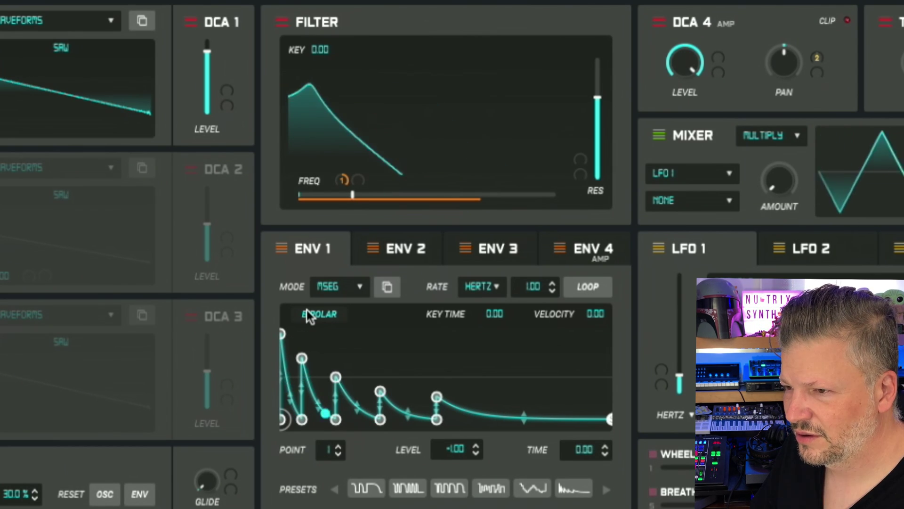
{"action": "left_click", "coordinate": [325, 317]}
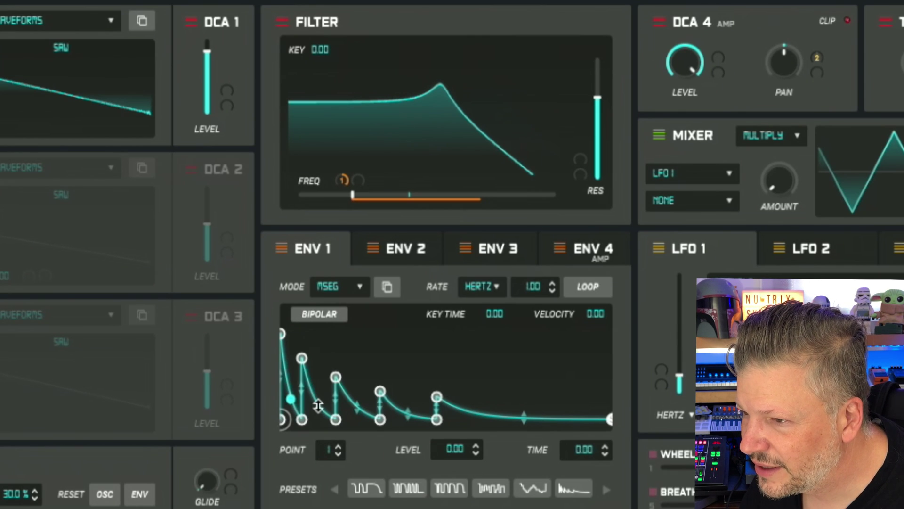
{"action": "left_click", "coordinate": [323, 318]}
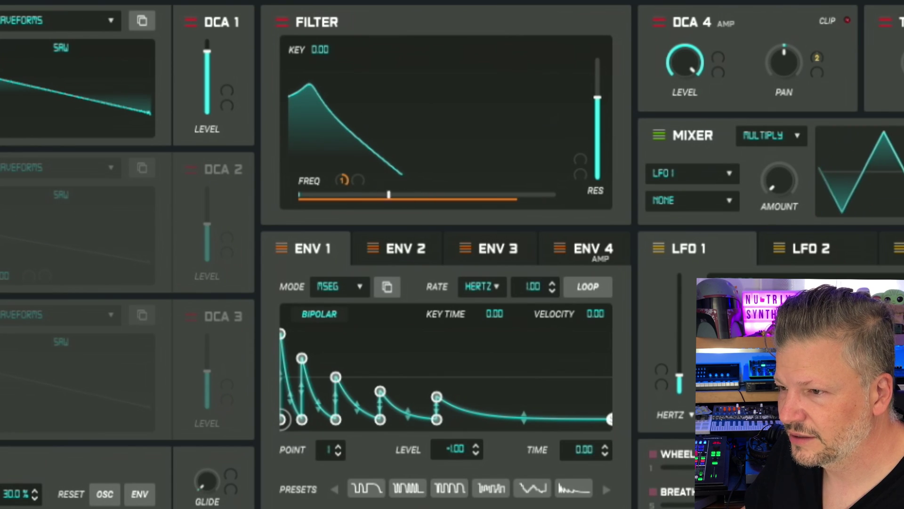
{"action": "left_click_drag", "start_coordinate": [309, 90], "coordinate": [429, 91]}
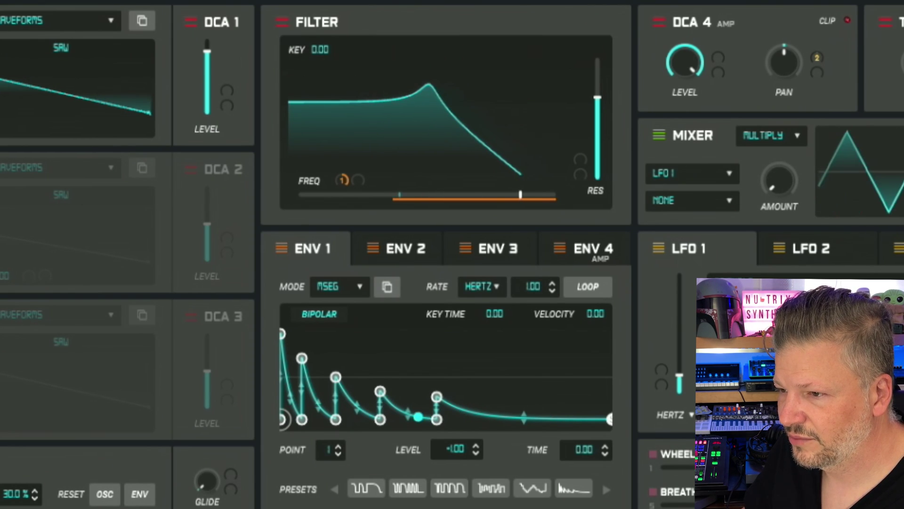
{"action": "left_click", "coordinate": [321, 315]}
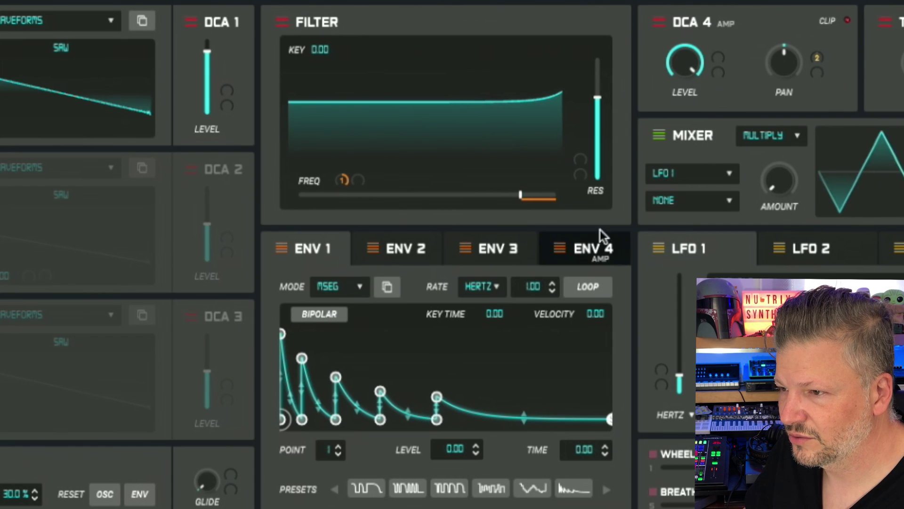
{"action": "left_click_drag", "start_coordinate": [521, 196], "coordinate": [420, 196]}
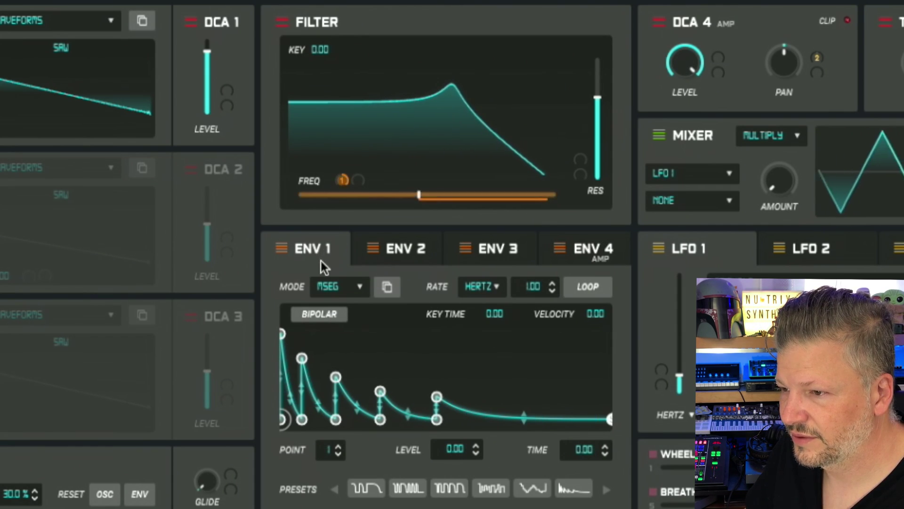
{"action": "left_click", "coordinate": [333, 315]}
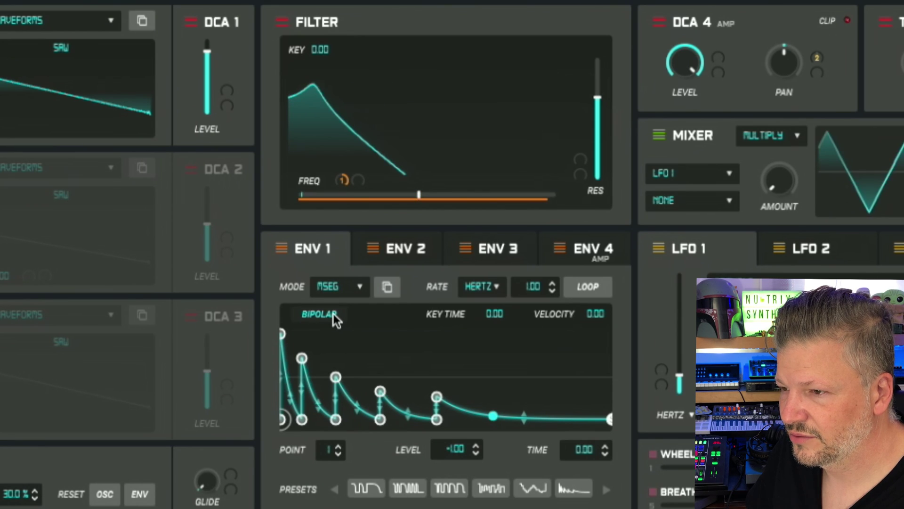
Switch Env 1 to DADSR mode with a delay of 0.151, and look at the settings of Env 4 and Env 3.
{"action": "left_click", "coordinate": [358, 292]}
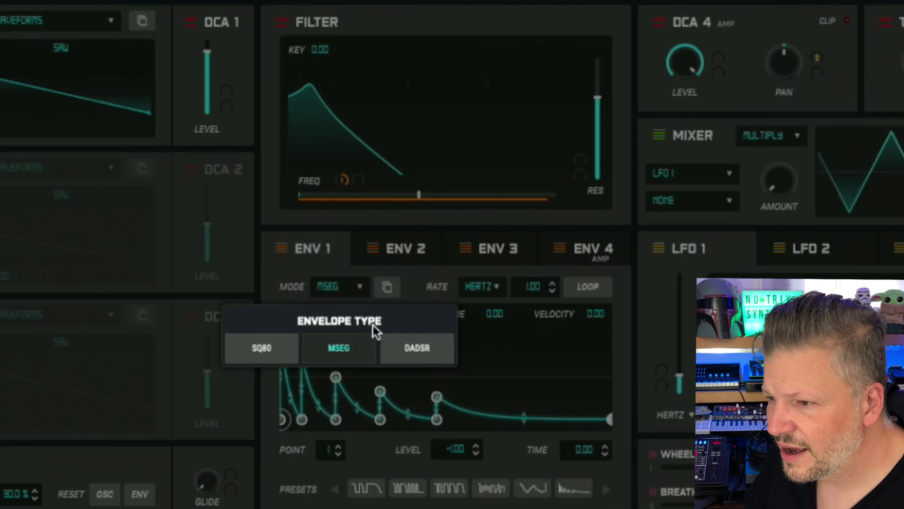
{"action": "left_click", "coordinate": [421, 354]}
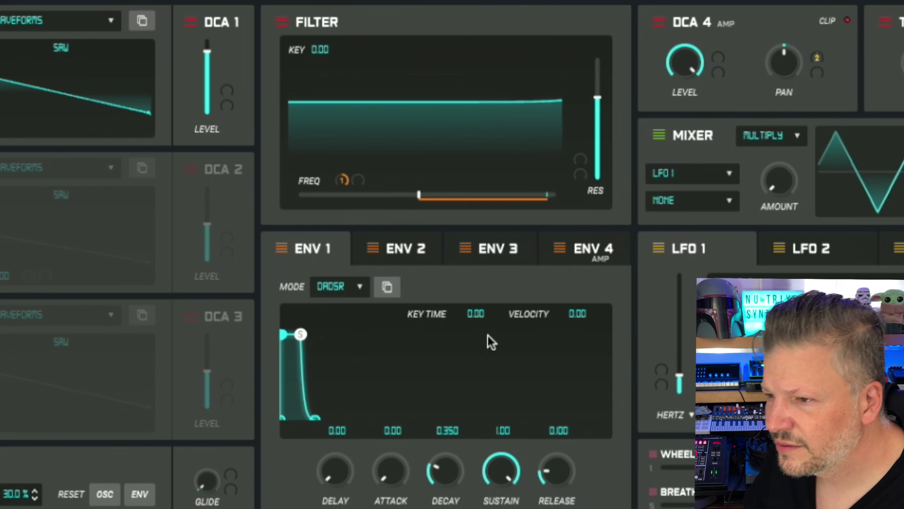
{"action": "left_click_drag", "start_coordinate": [343, 477], "coordinate": [346, 464]}
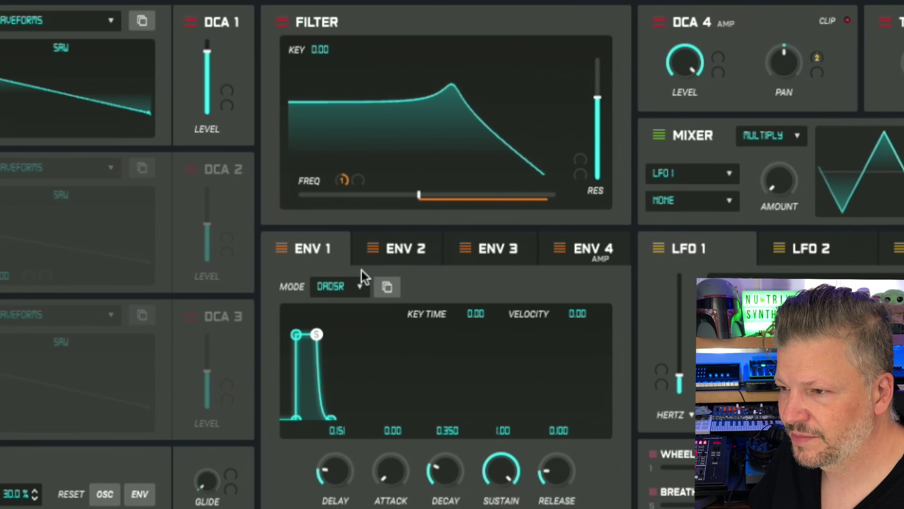
{"action": "left_click", "coordinate": [594, 244]}
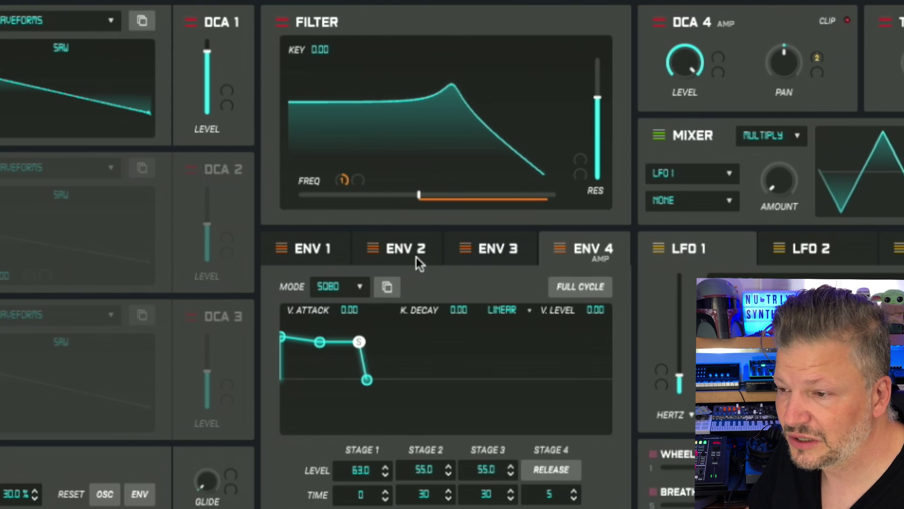
{"action": "left_click", "coordinate": [497, 249]}
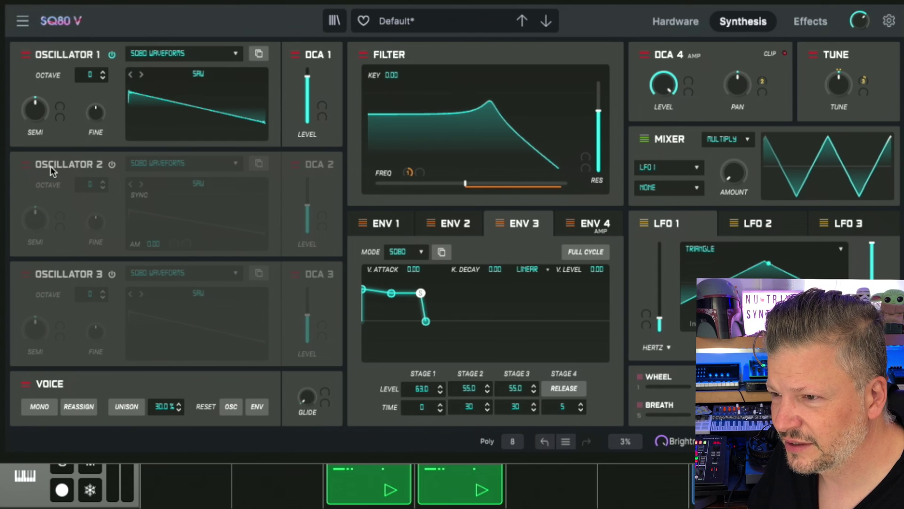
Set Oscillator 1 to the SYNTH1 wave from the Transwaves category.
{"action": "left_click", "coordinate": [187, 53]}
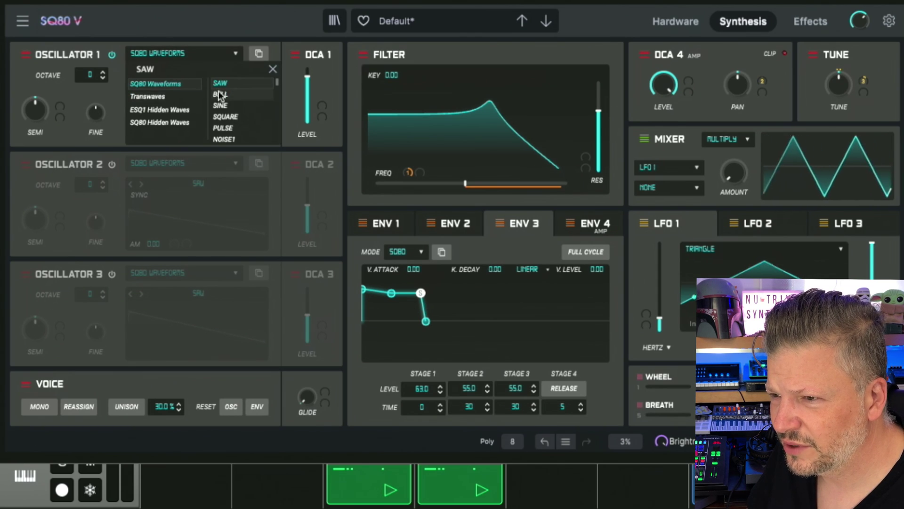
{"action": "left_click", "coordinate": [182, 96]}
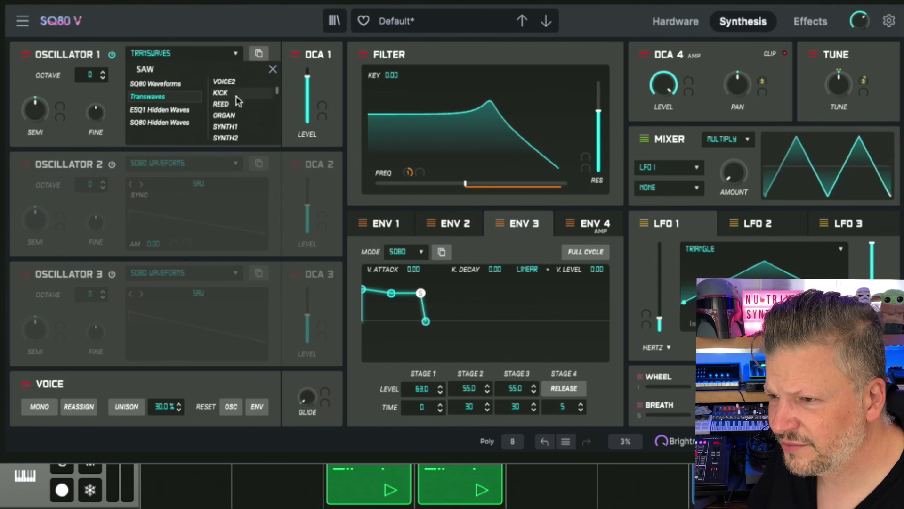
{"action": "left_click", "coordinate": [247, 117]}
{"action": "left_click", "coordinate": [246, 128]}
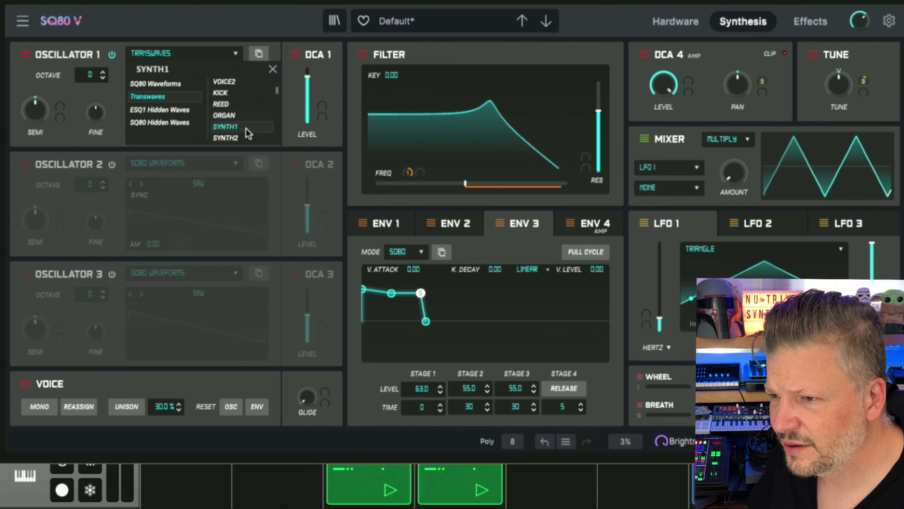
{"action": "left_click", "coordinate": [125, 146]}
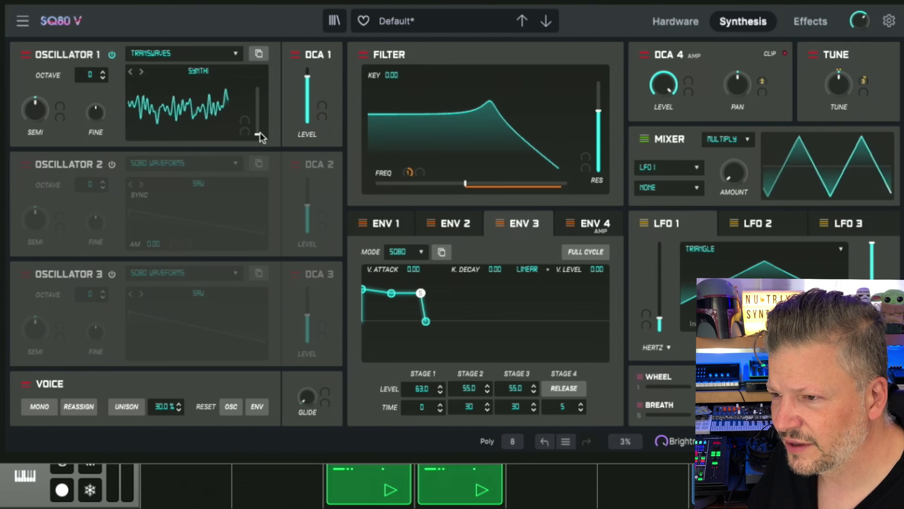
Raise Oscillator 1's transwave position to about a third and assign LFO 1 as its modulation source.
{"action": "left_click_drag", "start_coordinate": [259, 103], "coordinate": [257, 117]}
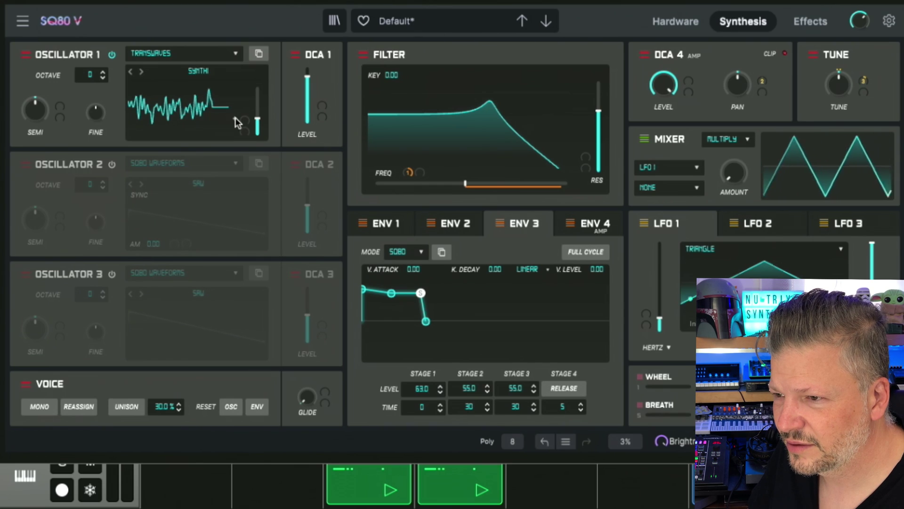
{"action": "left_click", "coordinate": [236, 118]}
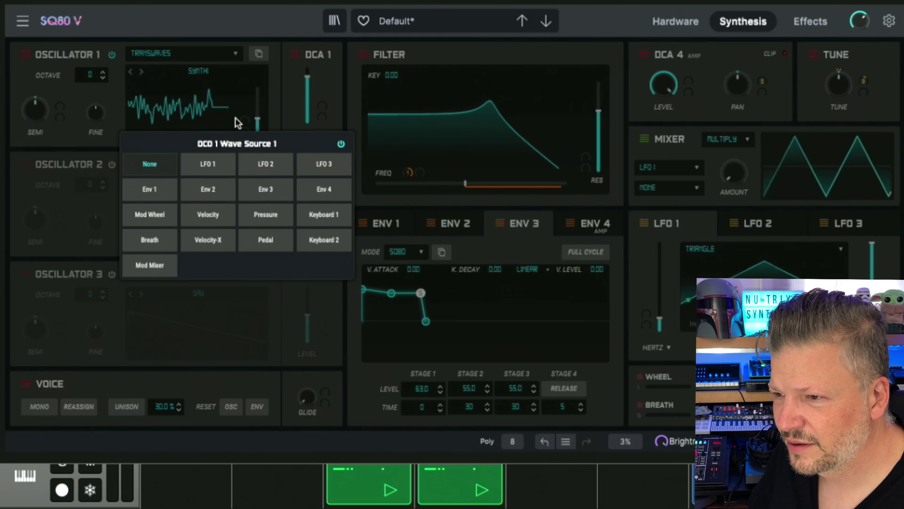
{"action": "left_click", "coordinate": [212, 167]}
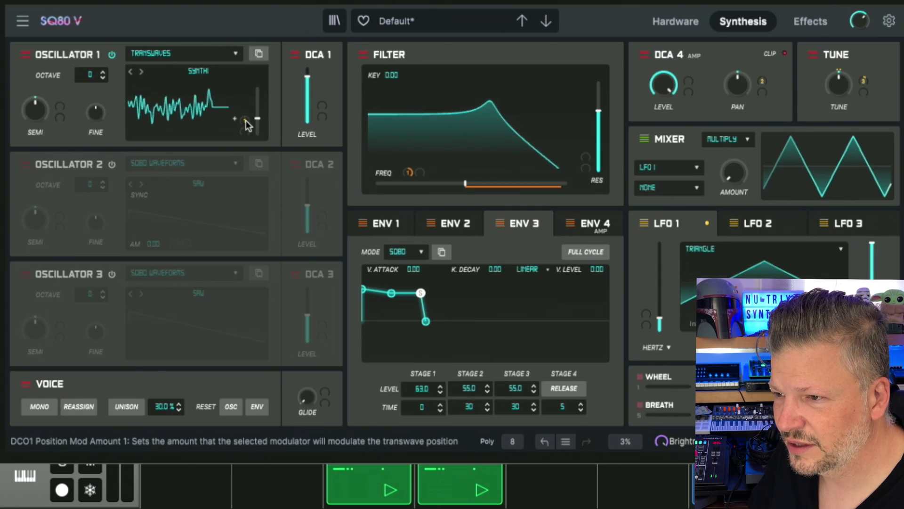
{"action": "left_click_drag", "start_coordinate": [247, 124], "coordinate": [246, 124]}
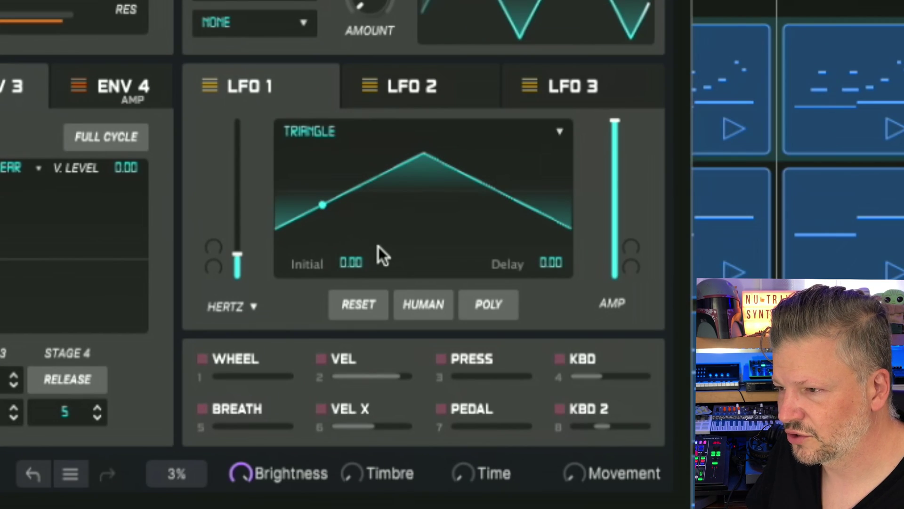
Slow LFO 1's rate slightly and look at LFO 2 and LFO 3 before returning to LFO 1.
{"action": "mouse_move", "coordinate": [237, 257]}
{"action": "left_mouse_down"}
{"action": "mouse_move", "coordinate": [237, 155]}
{"action": "mouse_move", "coordinate": [237, 263]}
{"action": "left_mouse_up"}
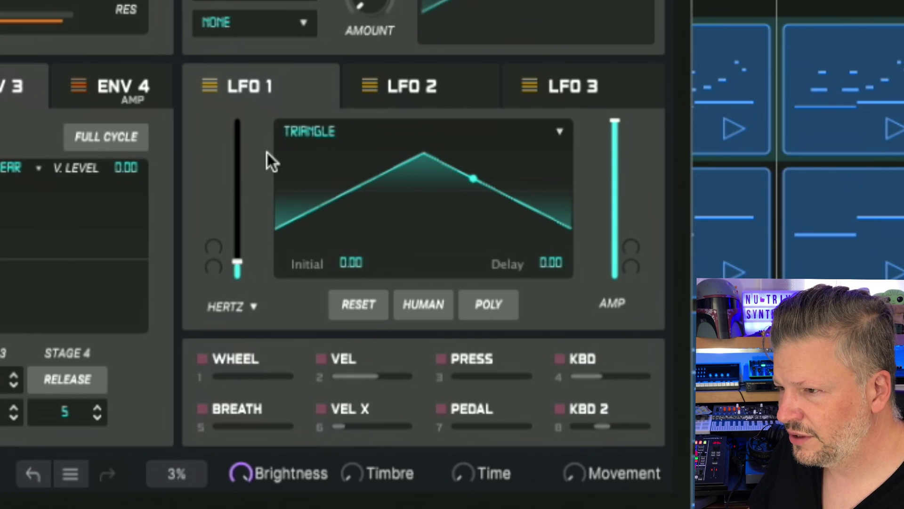
{"action": "left_click", "coordinate": [397, 87]}
{"action": "left_click", "coordinate": [531, 85]}
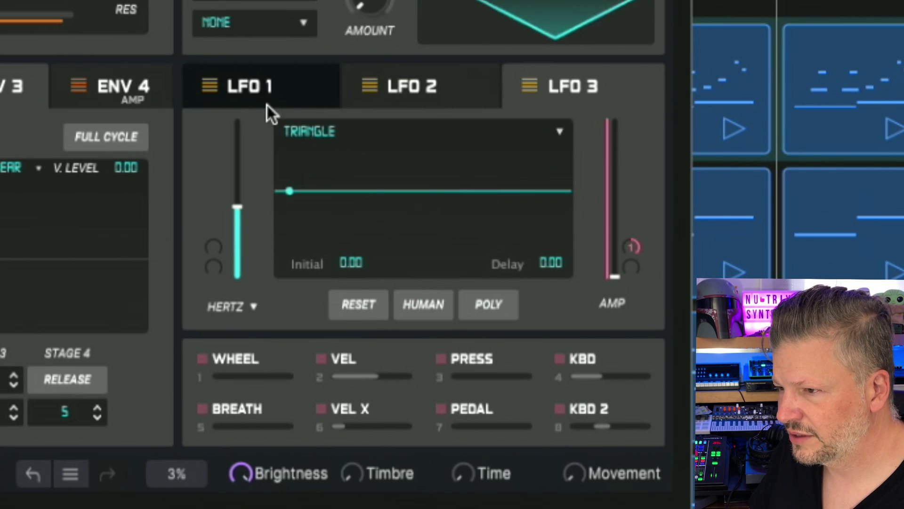
{"action": "left_click", "coordinate": [273, 101]}
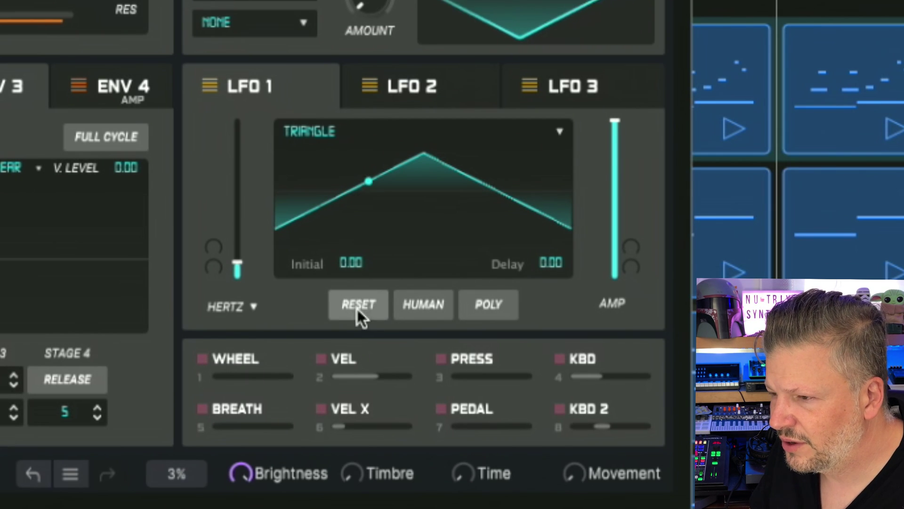
Try LFO 1's Human and Poly options one after the other, leaving both switched off.
{"action": "left_click", "coordinate": [431, 299]}
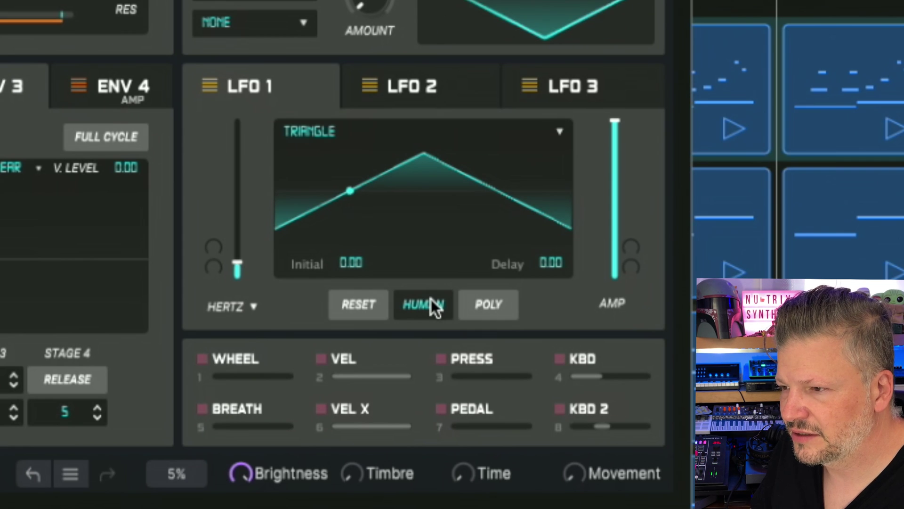
{"action": "left_click", "coordinate": [431, 301]}
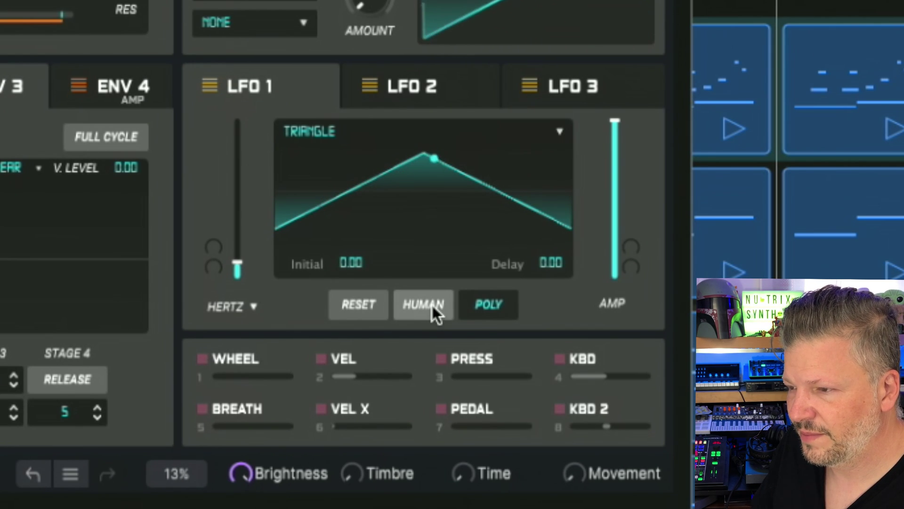
{"action": "left_click", "coordinate": [498, 294]}
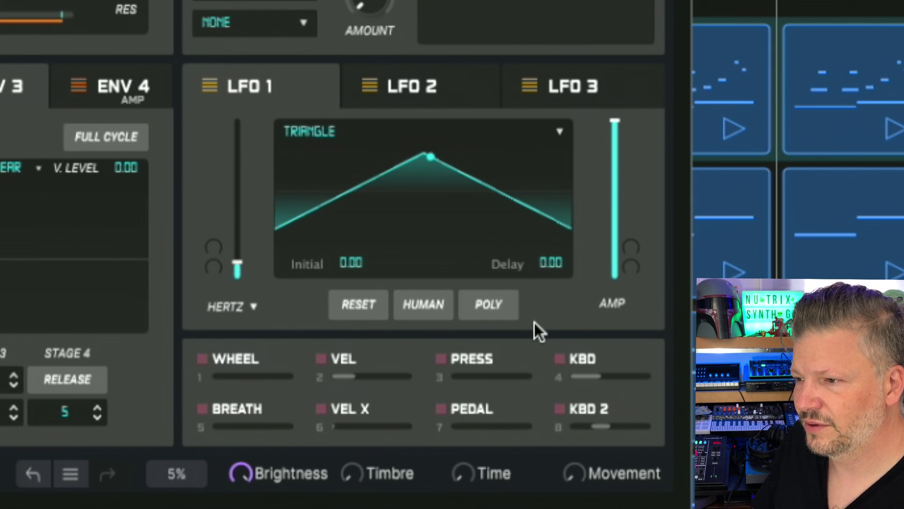
Change LFO 1's waveform to Ramp and raise its rate to about half of the range.
{"action": "left_click", "coordinate": [560, 131]}
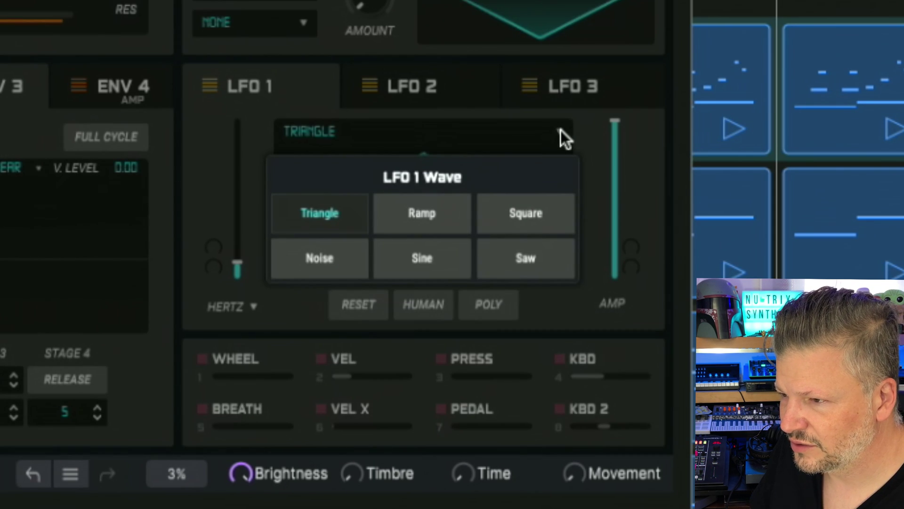
{"action": "left_click", "coordinate": [433, 216]}
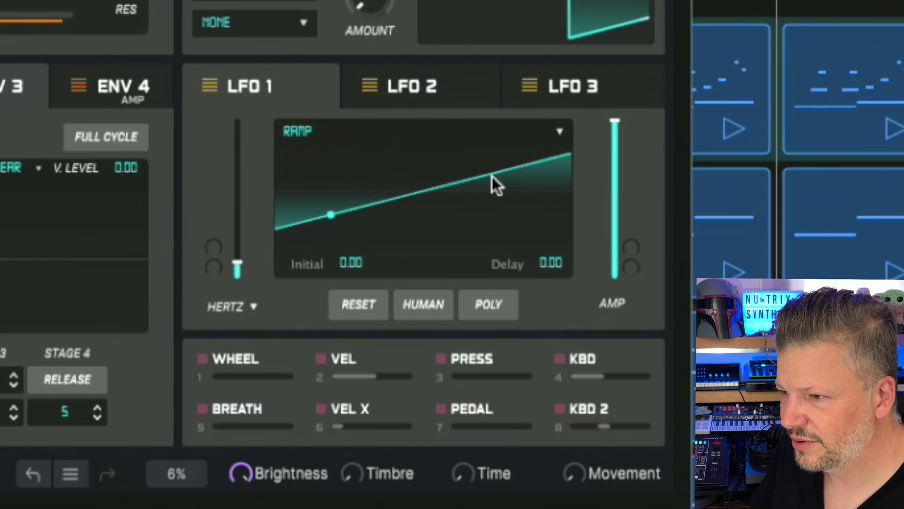
{"action": "mouse_move", "coordinate": [615, 129]}
{"action": "left_mouse_down"}
{"action": "mouse_move", "coordinate": [615, 274]}
{"action": "mouse_move", "coordinate": [613, 121]}
{"action": "left_mouse_up"}
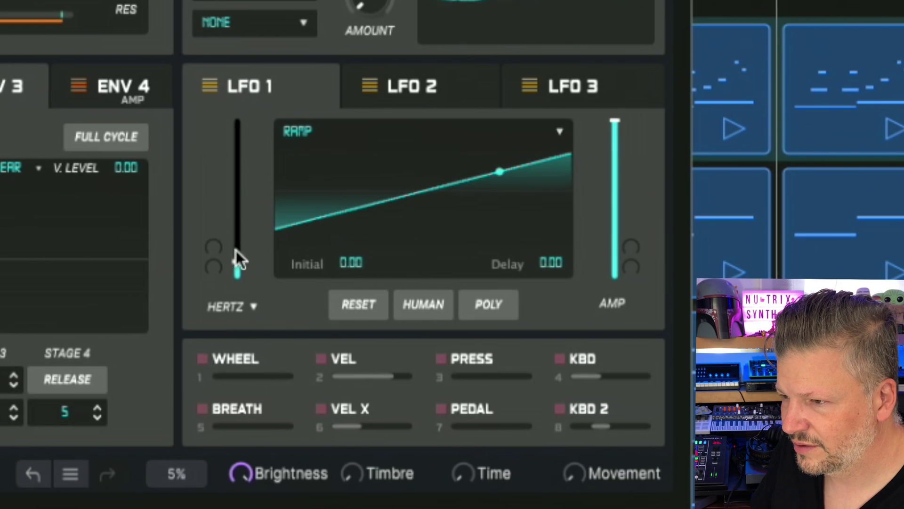
{"action": "left_click_drag", "start_coordinate": [236, 250], "coordinate": [291, 194]}
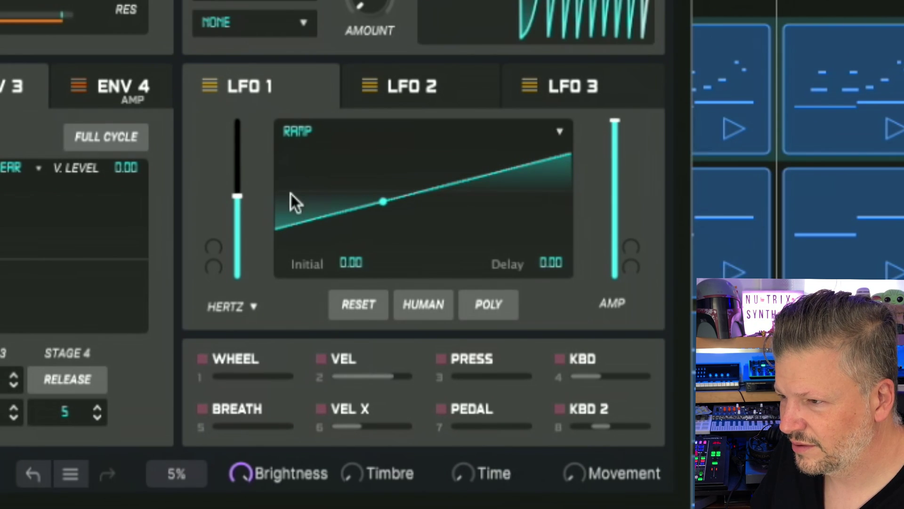
Modulate LFO 1's amplitude with LFO 1 itself at an amount of 1.000, keeping the base amplitude at maximum.
{"action": "left_click_drag", "start_coordinate": [615, 123], "coordinate": [614, 164]}
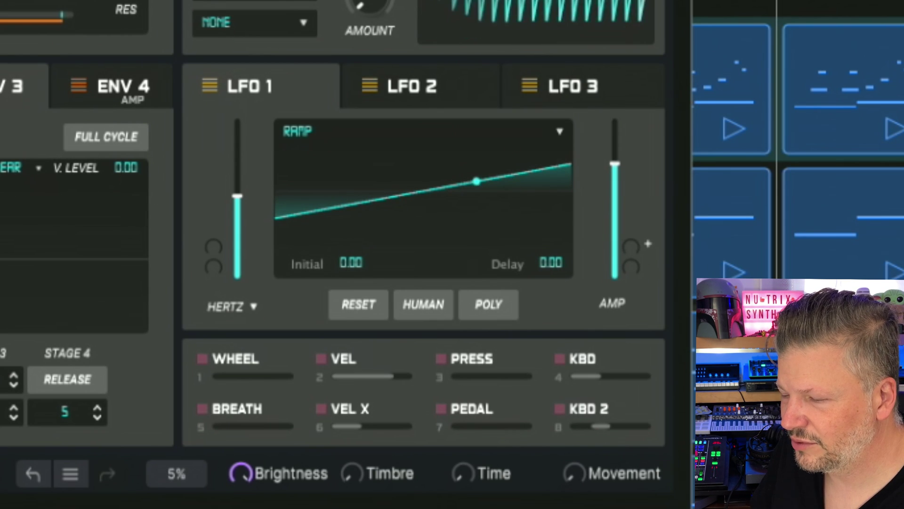
{"action": "left_click", "coordinate": [648, 243]}
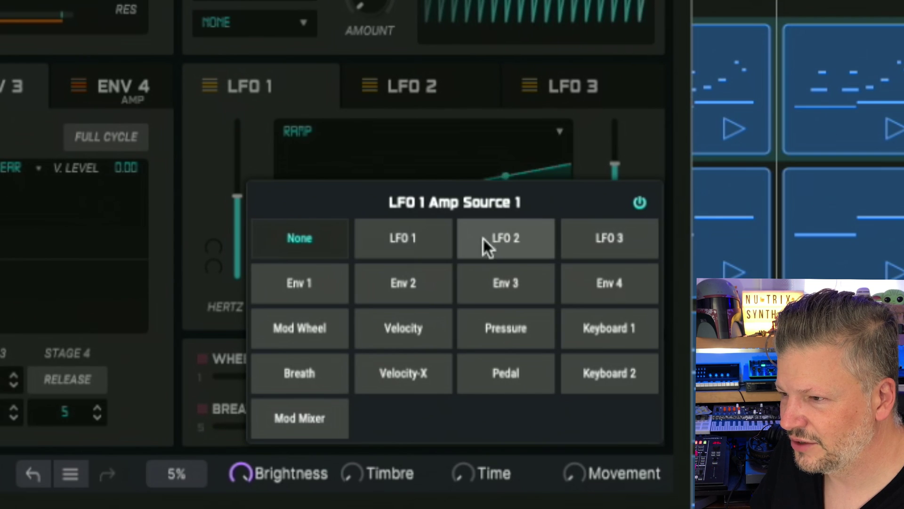
{"action": "left_click", "coordinate": [408, 238]}
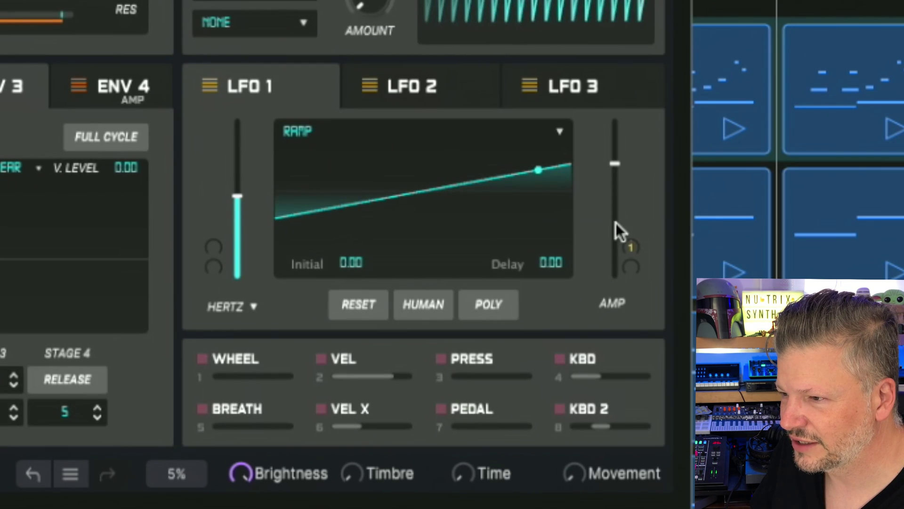
{"action": "mouse_move", "coordinate": [631, 249]}
{"action": "left_mouse_down"}
{"action": "mouse_move", "coordinate": [631, 238]}
{"action": "mouse_move", "coordinate": [633, 250]}
{"action": "left_mouse_up"}
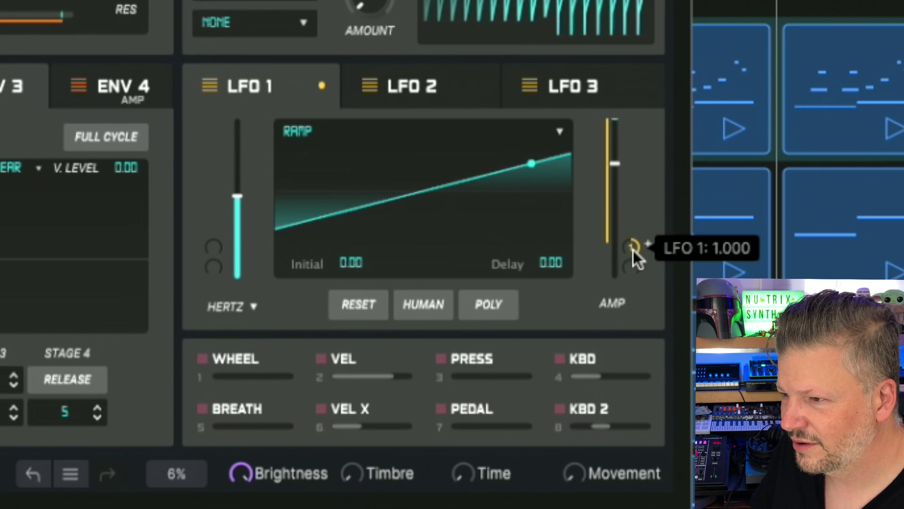
{"action": "left_click_drag", "start_coordinate": [612, 169], "coordinate": [615, 121]}
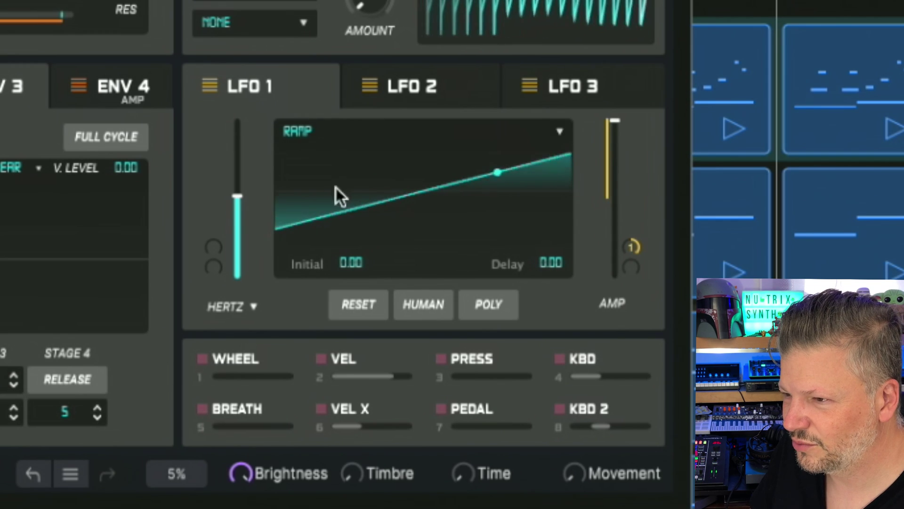
Lower LFO 1's base amplitude to about 70 percent of its range and set its rate to about a quarter.
{"action": "left_click_drag", "start_coordinate": [238, 208], "coordinate": [238, 267]}
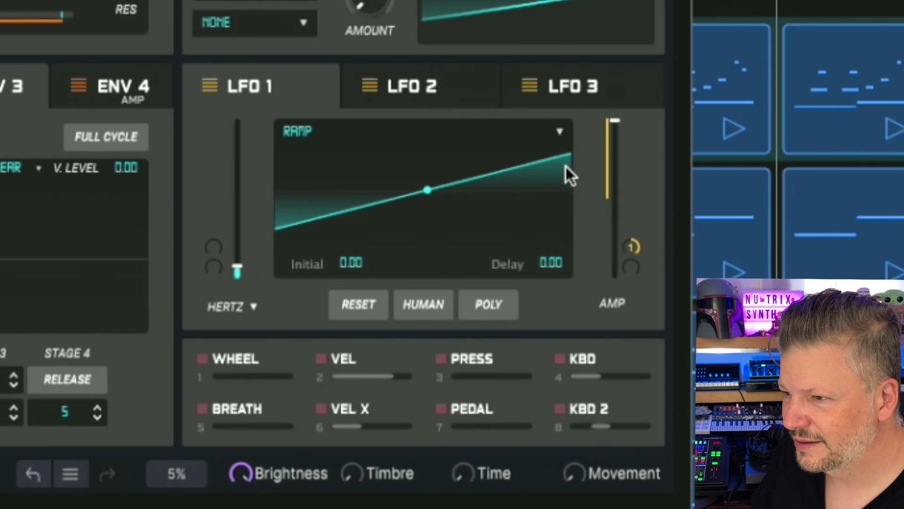
{"action": "left_click_drag", "start_coordinate": [614, 126], "coordinate": [614, 165]}
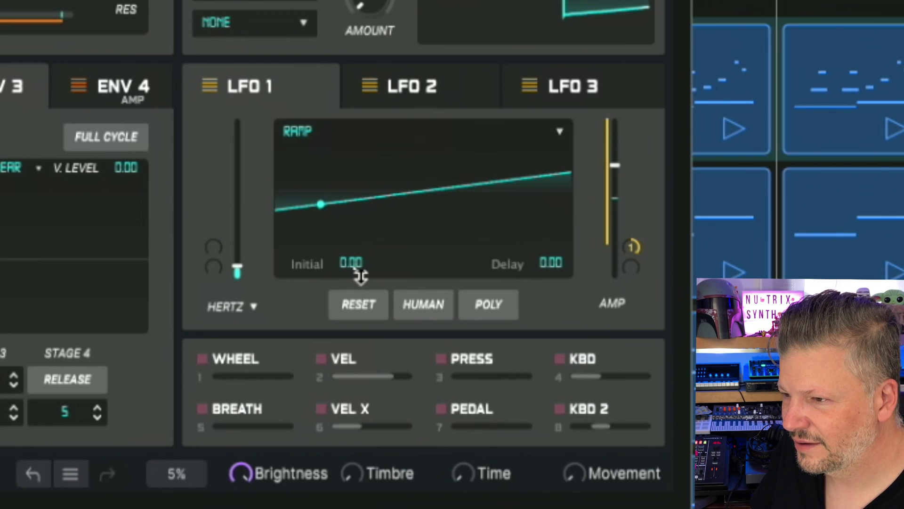
{"action": "left_click_drag", "start_coordinate": [237, 271], "coordinate": [238, 241]}
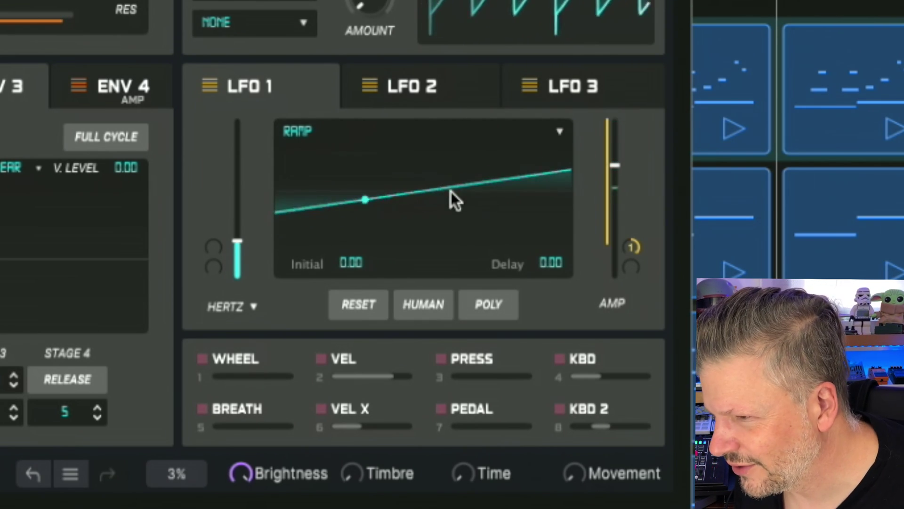
Try the Square waveform on LFO 1 before settling on Sine.
{"action": "left_click", "coordinate": [560, 129]}
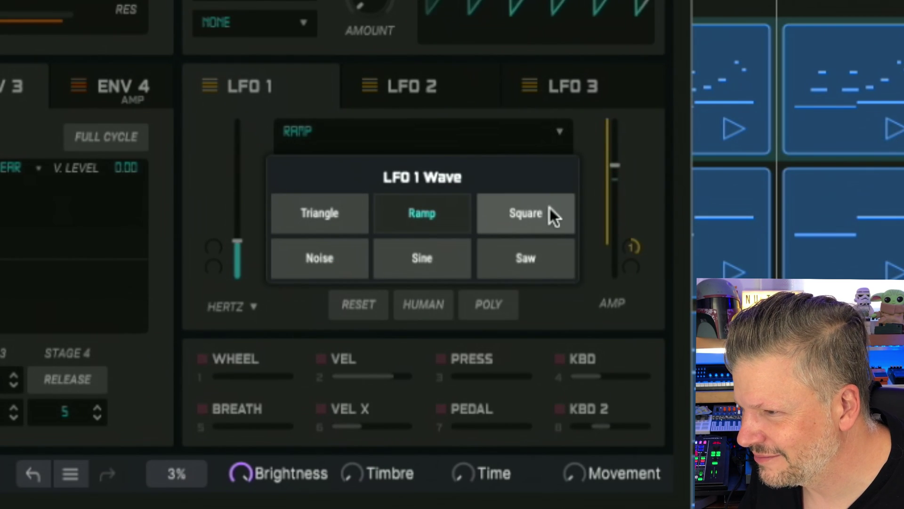
{"action": "left_click", "coordinate": [549, 209]}
{"action": "left_click", "coordinate": [569, 127]}
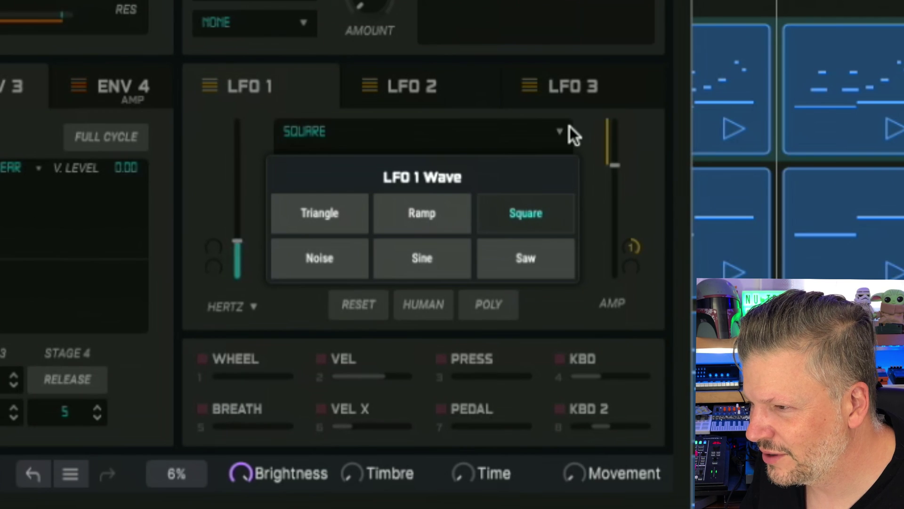
{"action": "left_click", "coordinate": [427, 256]}
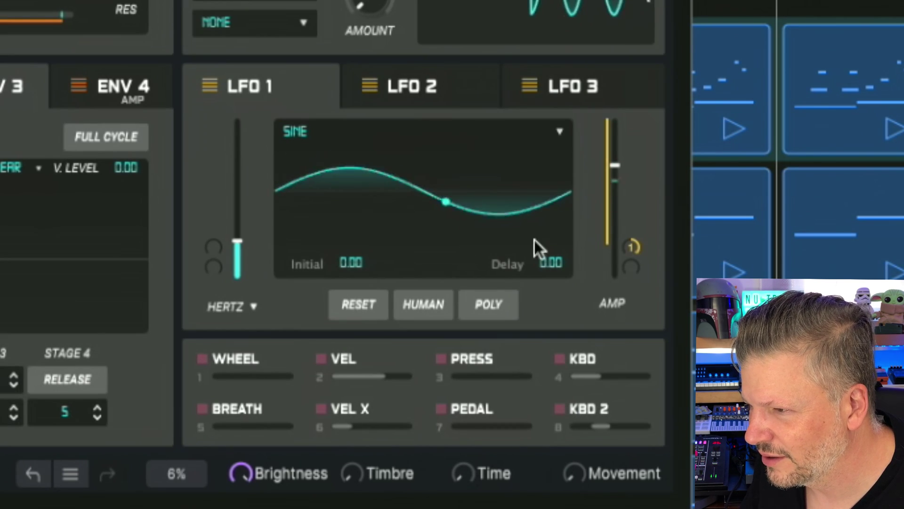
Look at LFO 1's amplitude modulation sources and at the modulation assigned to DCA 4 pan and tune.
{"action": "left_click", "coordinate": [633, 246]}
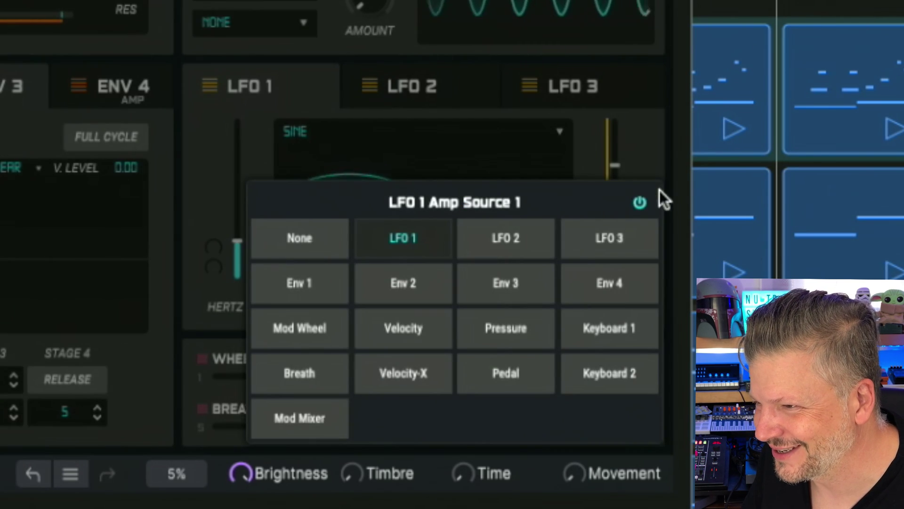
{"action": "left_click", "coordinate": [651, 135]}
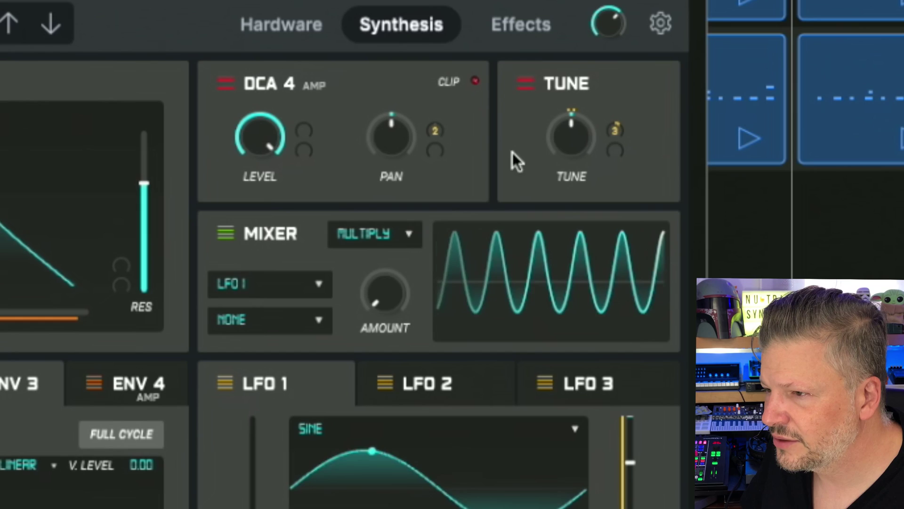
{"action": "left_click_drag", "start_coordinate": [435, 124], "coordinate": [434, 127]}
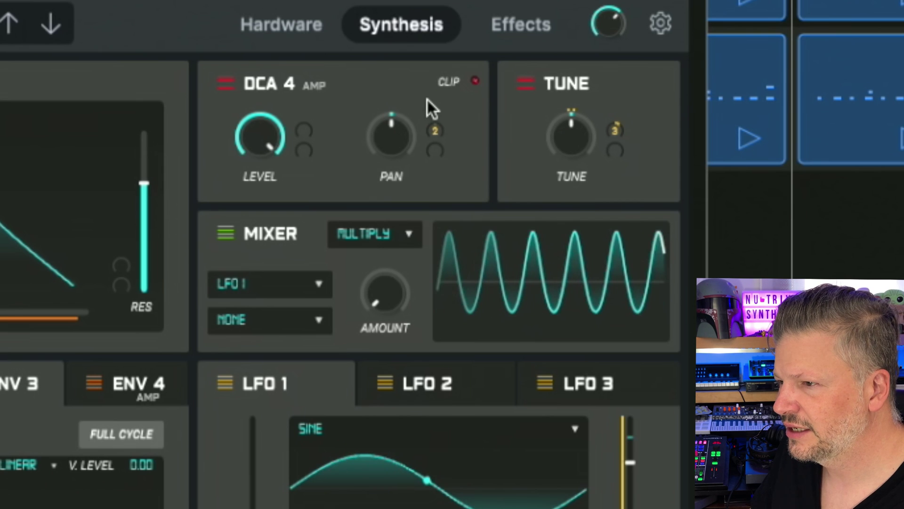
{"action": "mouse_move", "coordinate": [608, 127]}
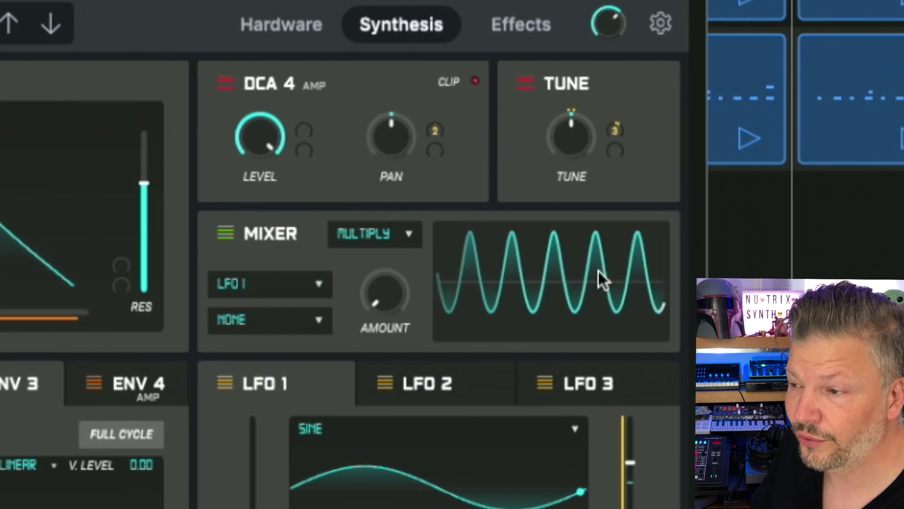
Show the Effects page and change Effect 2 from Reverb to PS Delay.
{"action": "left_click", "coordinate": [521, 25]}
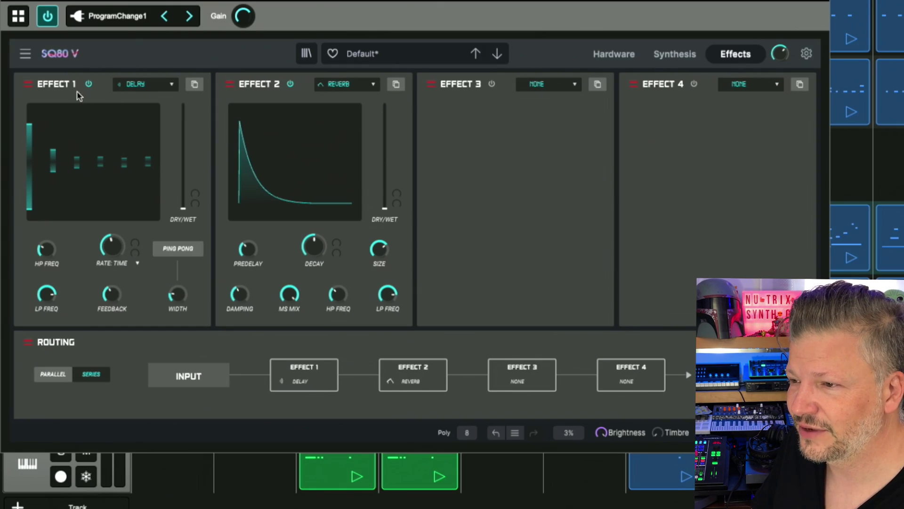
{"action": "left_click", "coordinate": [357, 88]}
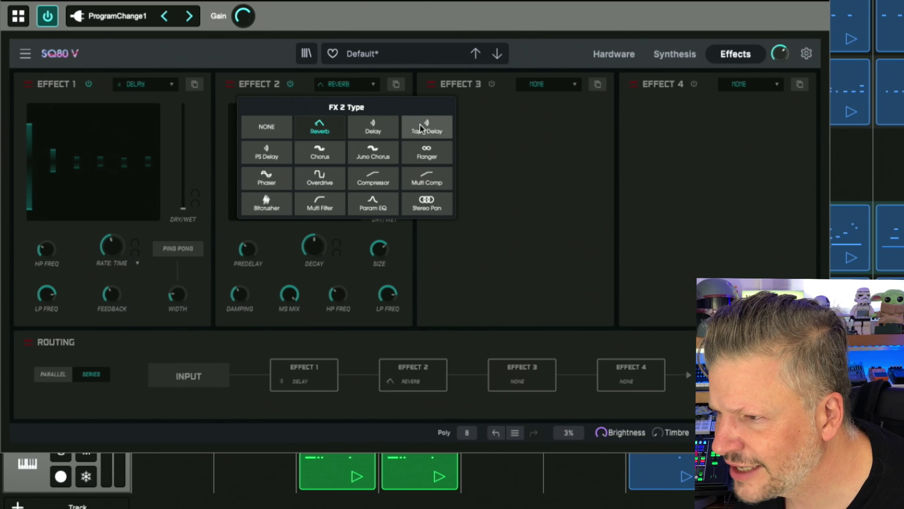
{"action": "left_click", "coordinate": [275, 163]}
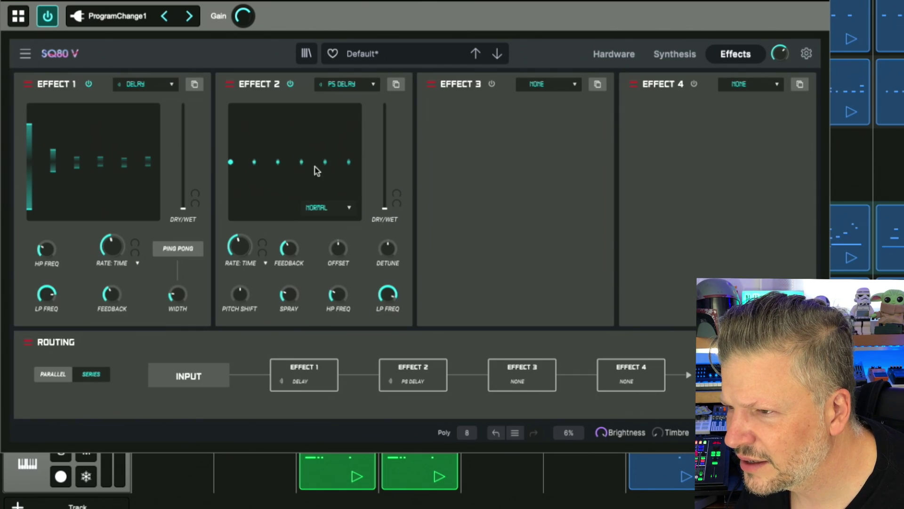
Raise the PS Delay's rate time and spray, adjust its feedback, and set its dry/wet to about three quarters.
{"action": "left_click_drag", "start_coordinate": [289, 248], "coordinate": [258, 150]}
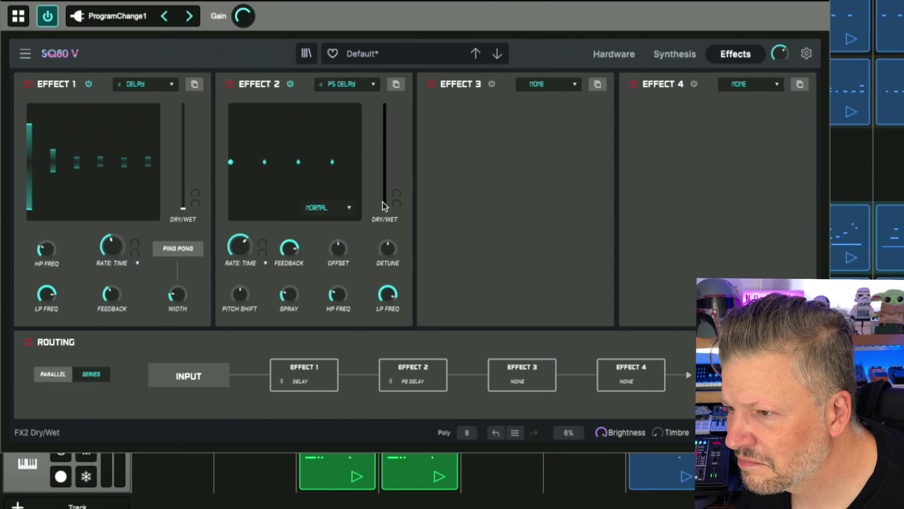
{"action": "left_click_drag", "start_coordinate": [383, 205], "coordinate": [384, 129]}
{"action": "mouse_move", "coordinate": [289, 248]}
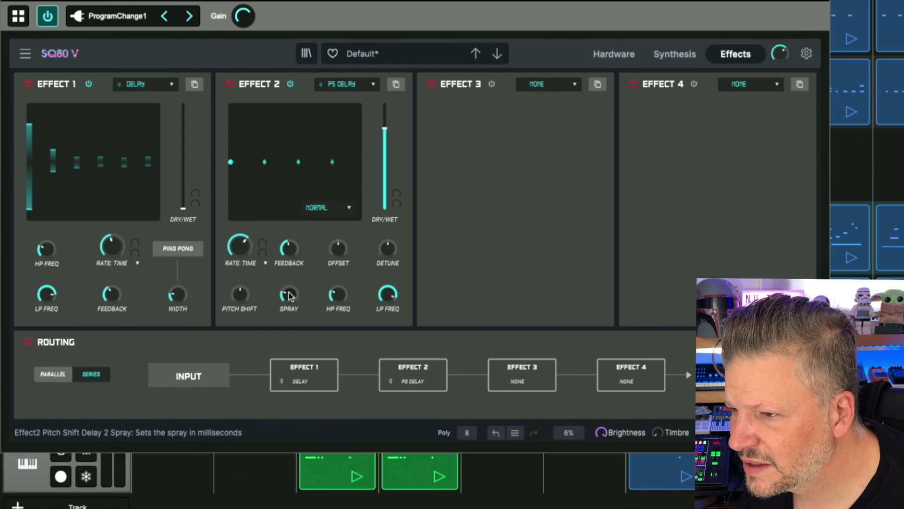
{"action": "left_click_drag", "start_coordinate": [288, 295], "coordinate": [289, 282]}
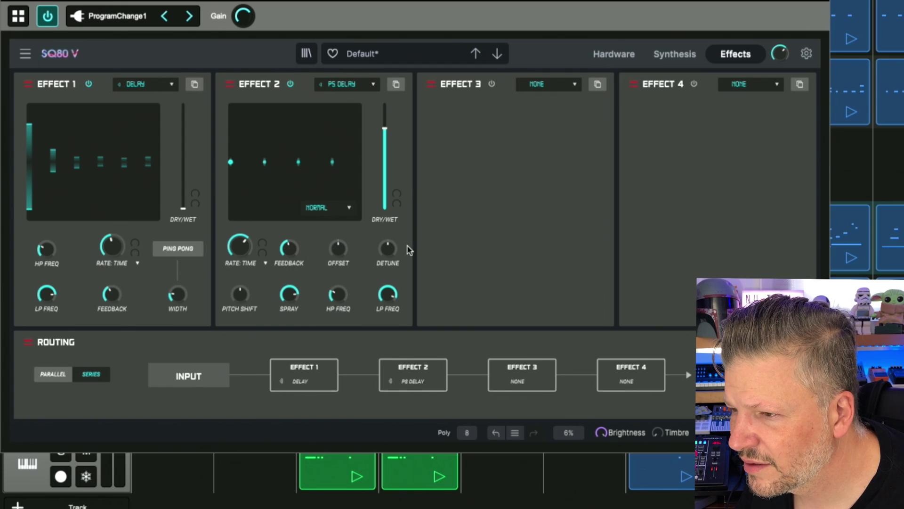
Try Chorus and Juno Chorus one after the other as the type of Effect 2.
{"action": "left_click", "coordinate": [374, 85]}
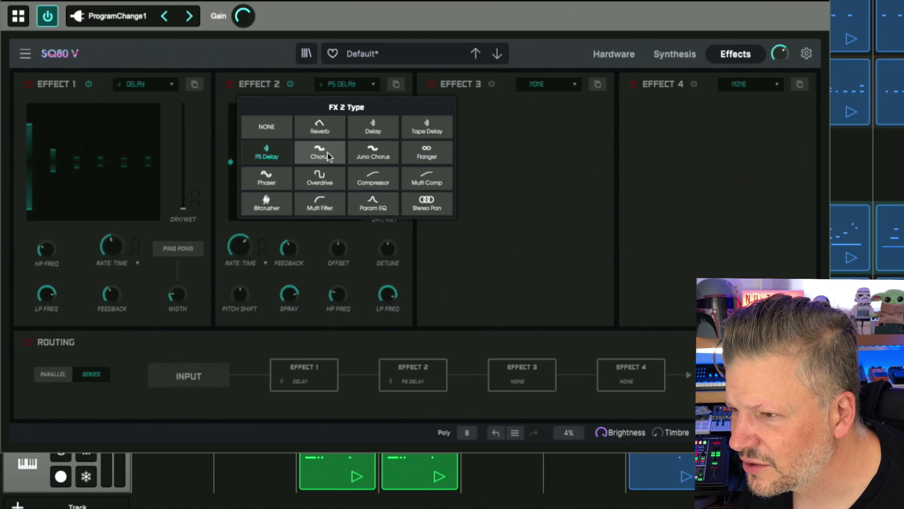
{"action": "left_click", "coordinate": [328, 156]}
{"action": "left_click", "coordinate": [374, 85]}
{"action": "left_click", "coordinate": [379, 157]}
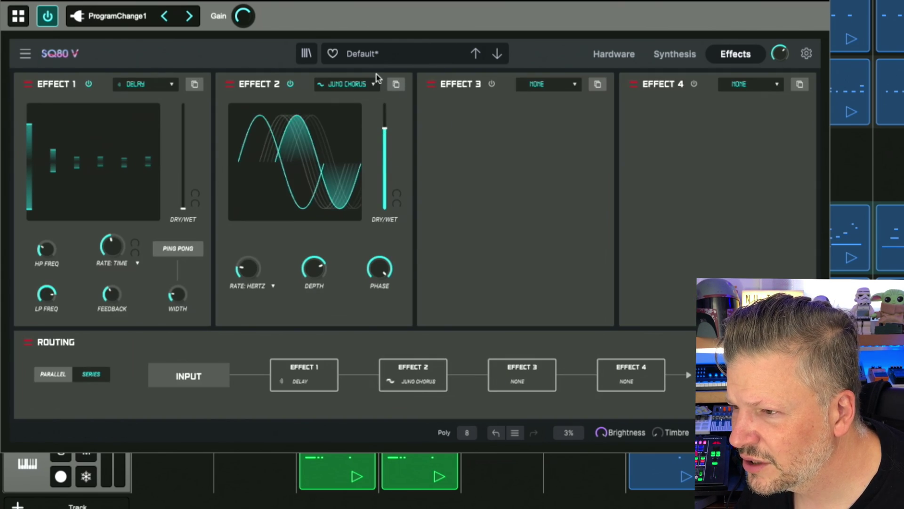
Change Effect 2 to Multi Comp, raising its mid output and lowering its attack to minimum.
{"action": "left_click", "coordinate": [373, 82]}
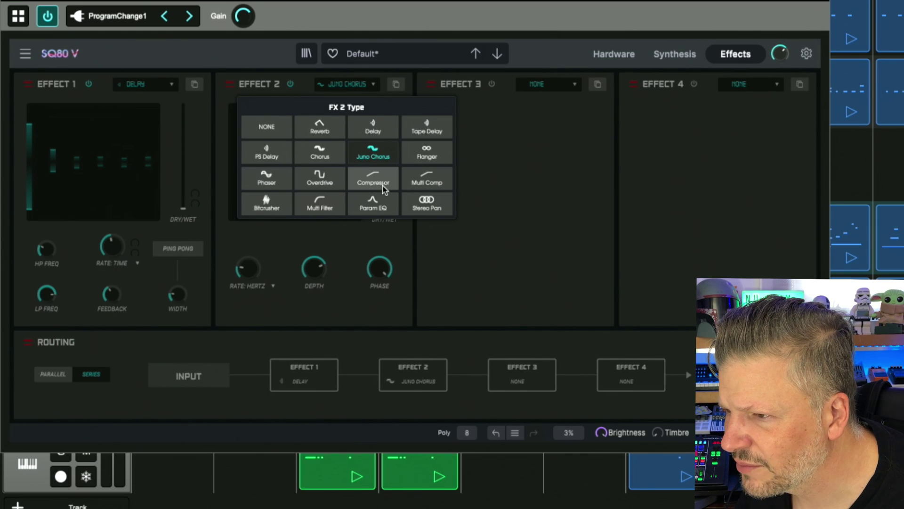
{"action": "left_click", "coordinate": [449, 183]}
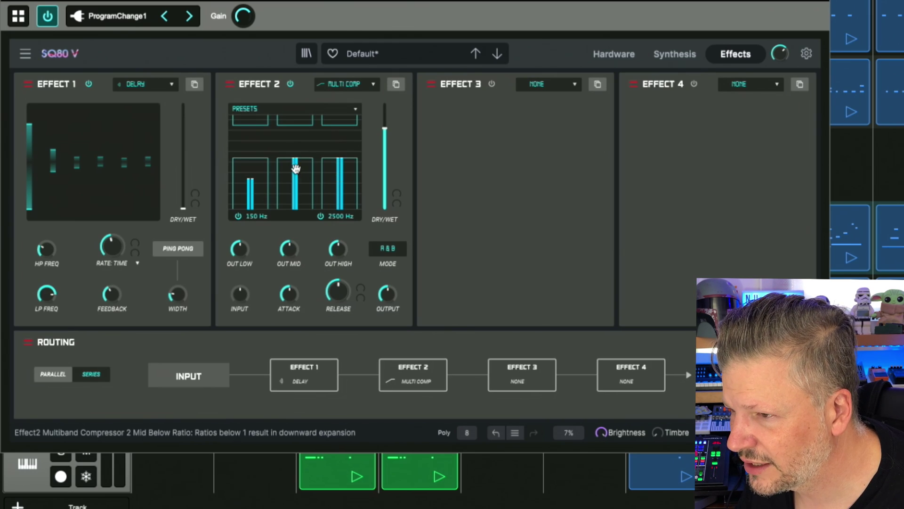
{"action": "left_click_drag", "start_coordinate": [298, 184], "coordinate": [298, 180]}
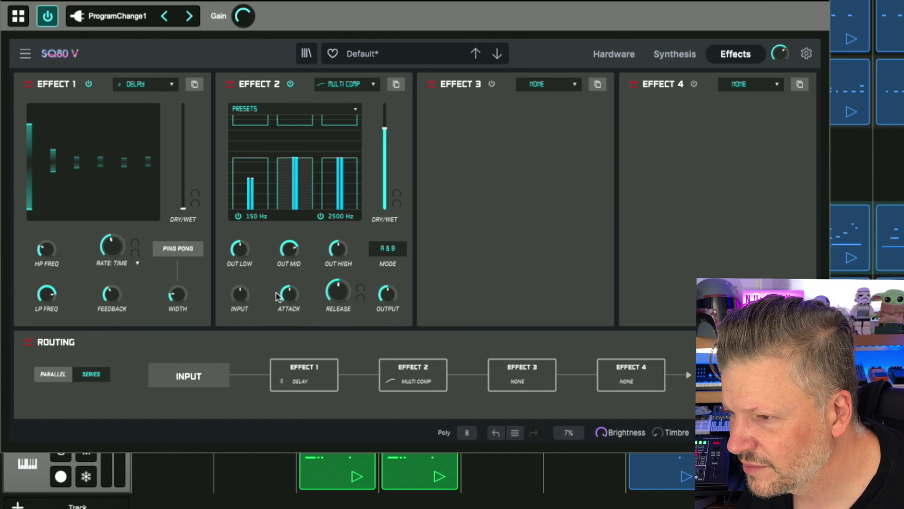
{"action": "mouse_move", "coordinate": [288, 294]}
{"action": "left_click_drag", "start_coordinate": [288, 294], "coordinate": [288, 300]}
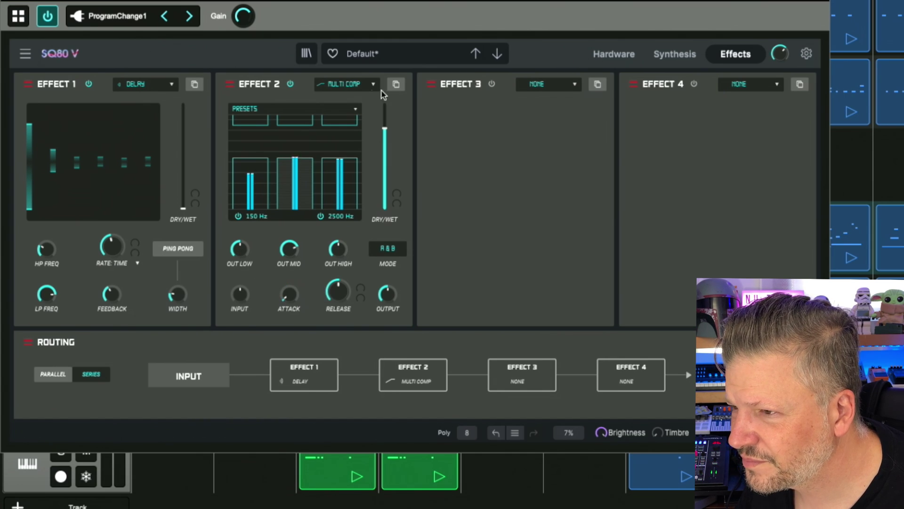
Change Effect 2 to Param EQ, cutting band 2 by about 13.7 dB at 934 Hz and boosting the low and high shelves.
{"action": "left_click", "coordinate": [366, 86]}
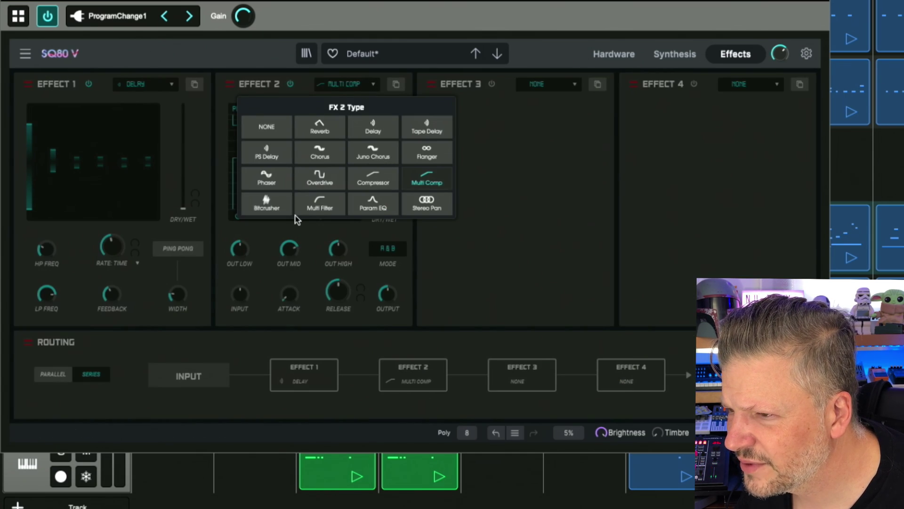
{"action": "left_click", "coordinate": [381, 211]}
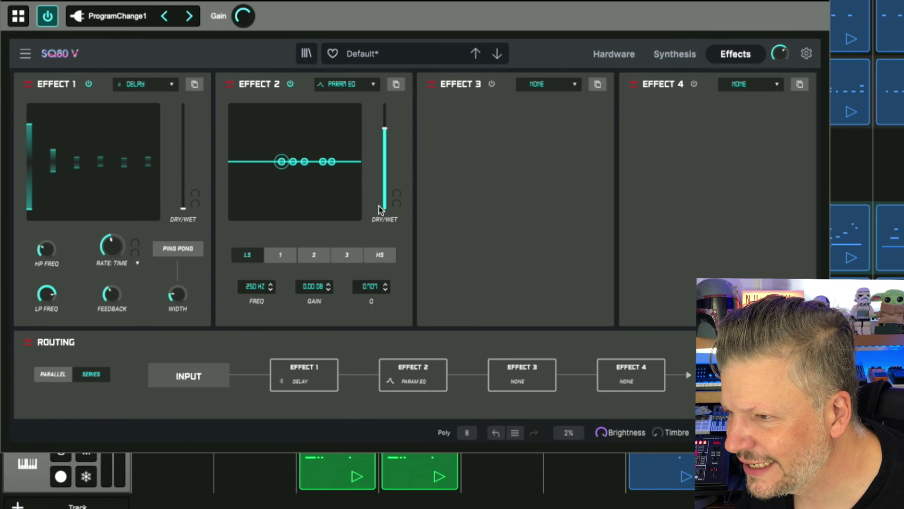
{"action": "left_click_drag", "start_coordinate": [305, 161], "coordinate": [304, 215]}
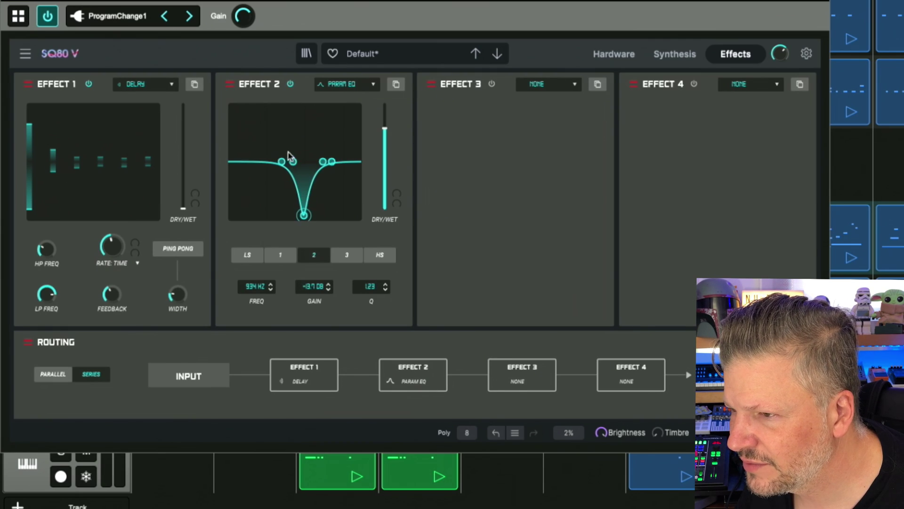
{"action": "left_click_drag", "start_coordinate": [281, 161], "coordinate": [268, 137]}
{"action": "left_click_drag", "start_coordinate": [335, 165], "coordinate": [350, 147]}
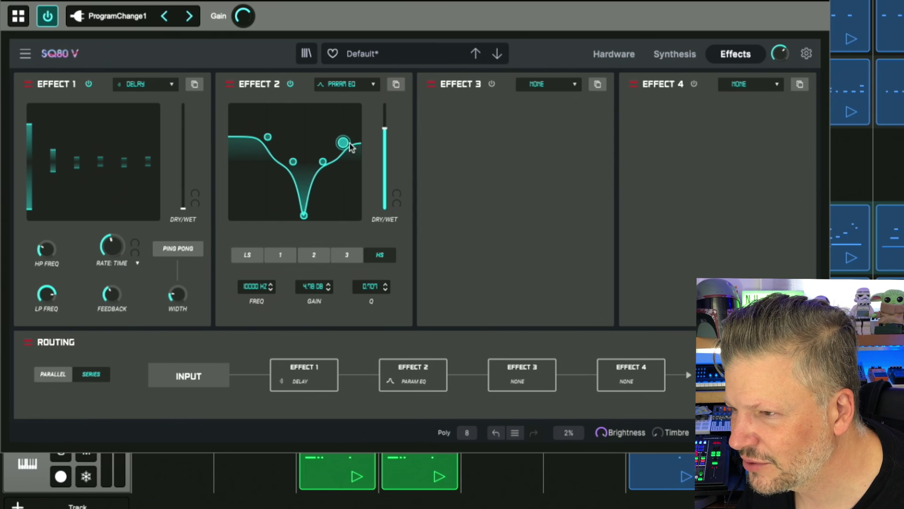
Change Effect 2 to Stereo Pan and raise its rate to maximum.
{"action": "left_click", "coordinate": [364, 84]}
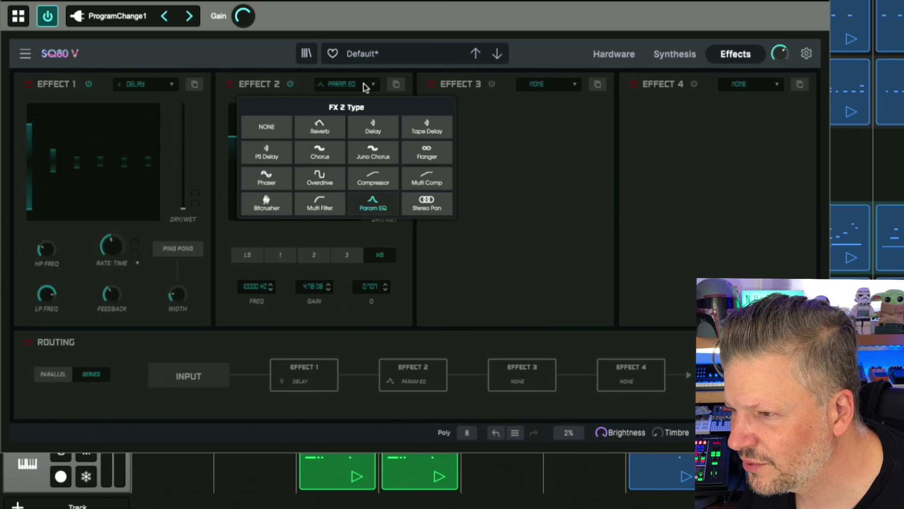
{"action": "left_click", "coordinate": [435, 205]}
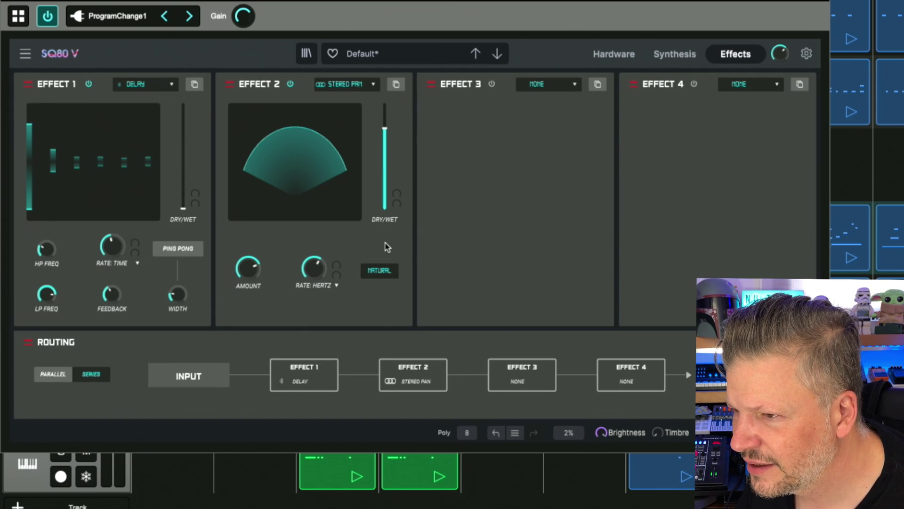
{"action": "left_click_drag", "start_coordinate": [313, 267], "coordinate": [313, 240]}
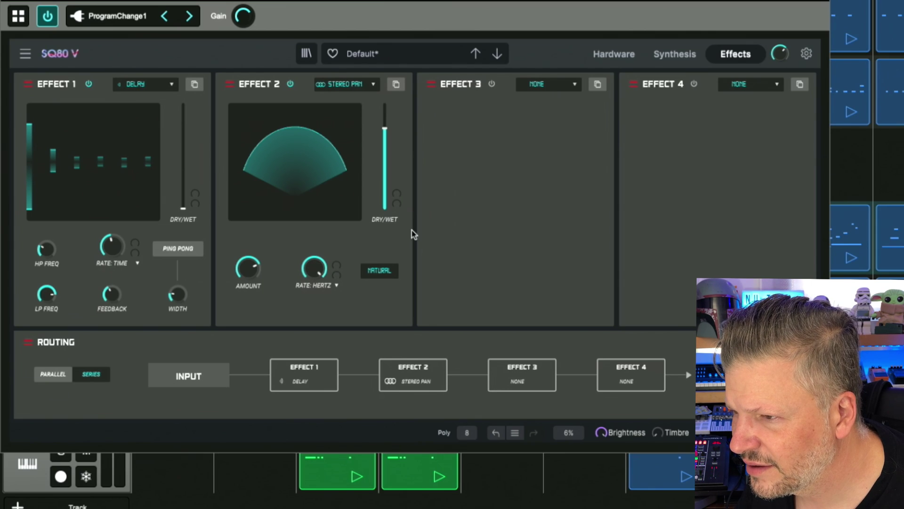
Modulate the Stereo Pan's rate with LFO 1 at an amount of 1.000 and raise the pan amount to maximum.
{"action": "left_click", "coordinate": [347, 266]}
{"action": "left_click", "coordinate": [327, 307]}
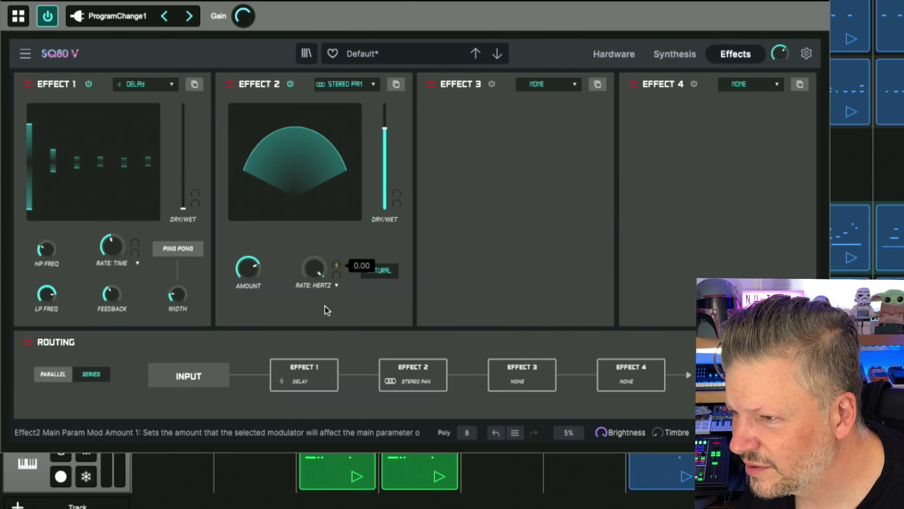
{"action": "left_click_drag", "start_coordinate": [336, 265], "coordinate": [337, 257]}
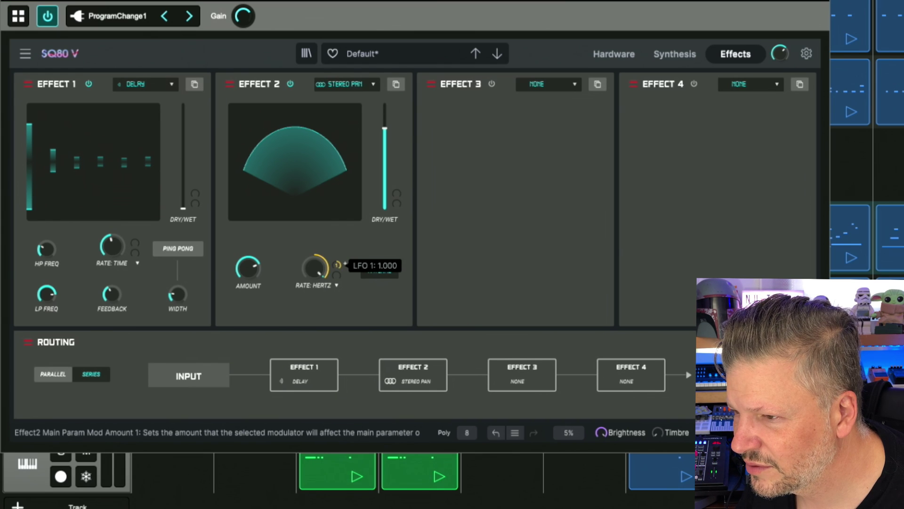
{"action": "mouse_move", "coordinate": [248, 269]}
{"action": "left_mouse_down"}
{"action": "mouse_move", "coordinate": [249, 301]}
{"action": "mouse_move", "coordinate": [248, 259]}
{"action": "mouse_move", "coordinate": [254, 268]}
{"action": "left_mouse_up"}
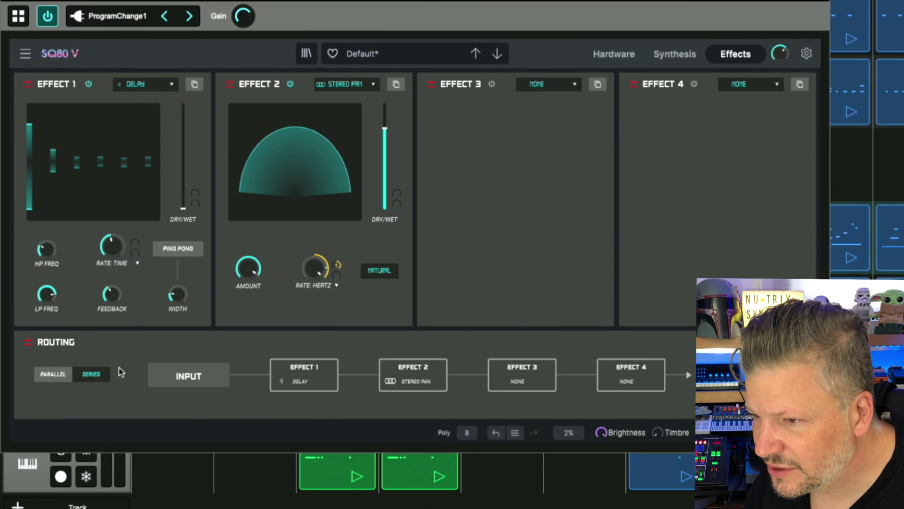
Compare the Parallel and Series effect routings, leaving the routing on Series.
{"action": "left_click", "coordinate": [53, 374]}
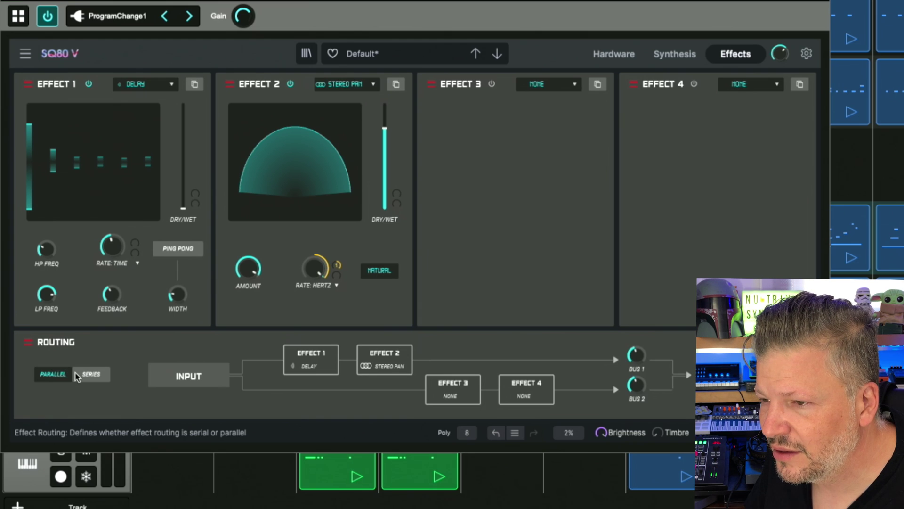
{"action": "left_click", "coordinate": [92, 374]}
{"action": "left_click", "coordinate": [63, 375]}
{"action": "left_click", "coordinate": [89, 377]}
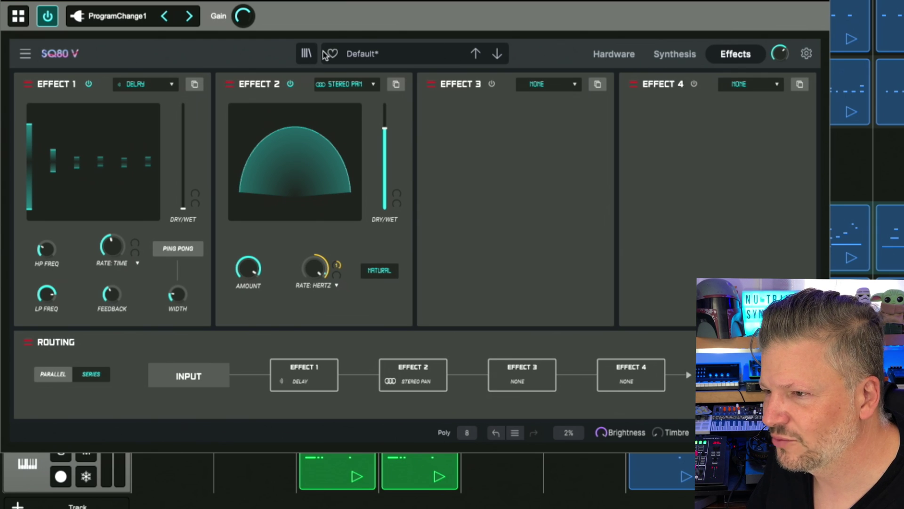
Load the Sharp Arp preset from the Sequence category.
{"action": "left_click", "coordinate": [394, 54]}
{"action": "mouse_move", "coordinate": [404, 106]}
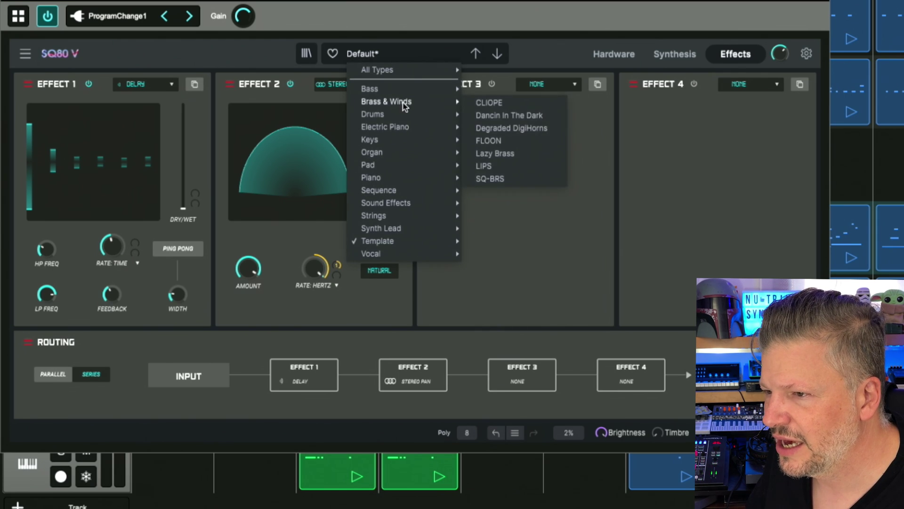
{"action": "mouse_move", "coordinate": [415, 190]}
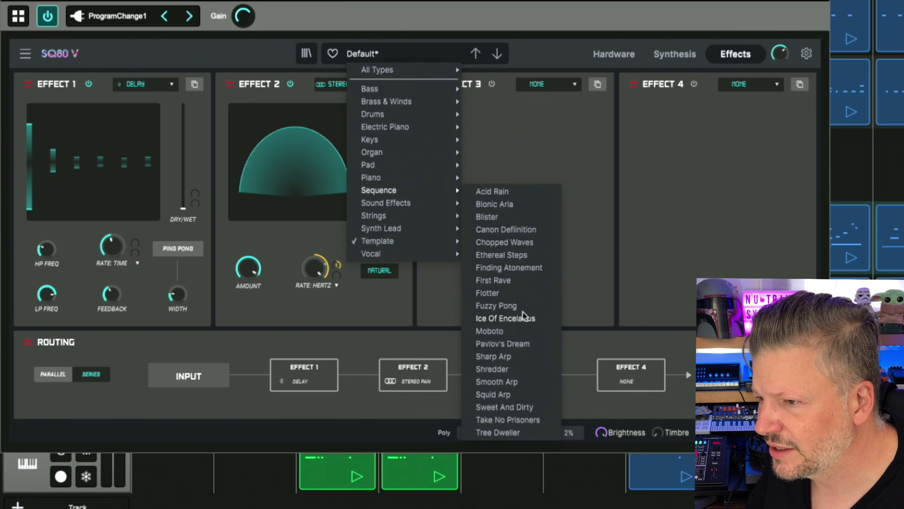
{"action": "left_click", "coordinate": [531, 359]}
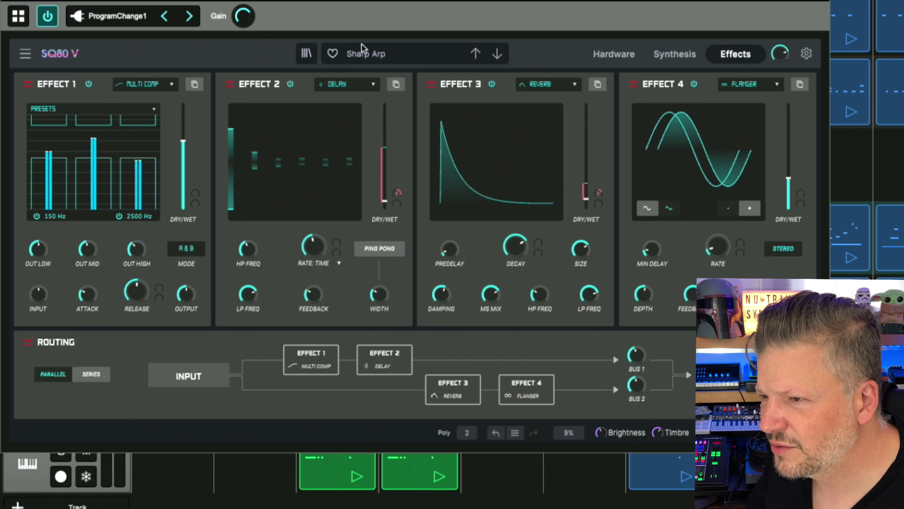
Step through the presets neighbouring Sharp Arp, ending on Flotter.
{"action": "left_click", "coordinate": [497, 54]}
{"action": "left_click", "coordinate": [477, 53]}
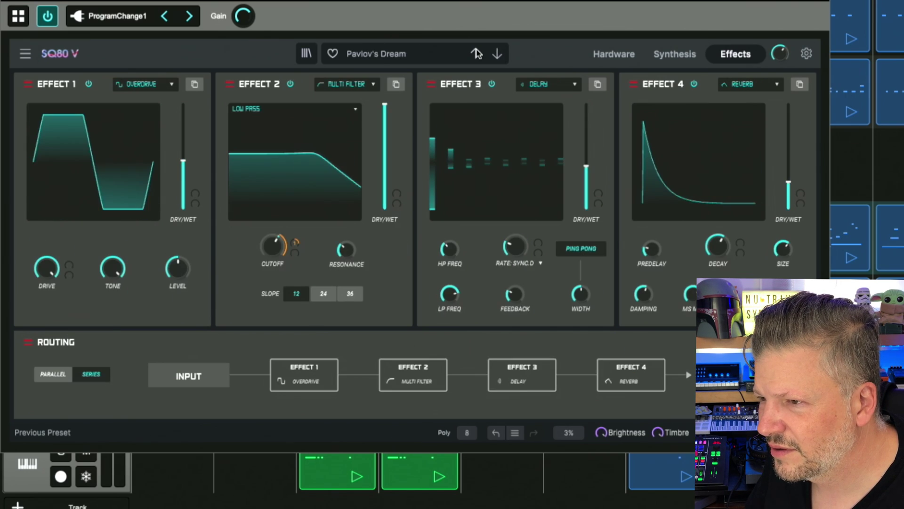
{"action": "left_click", "coordinate": [477, 53]}
{"action": "left_click", "coordinate": [477, 53]}
{"action": "left_click", "coordinate": [476, 54]}
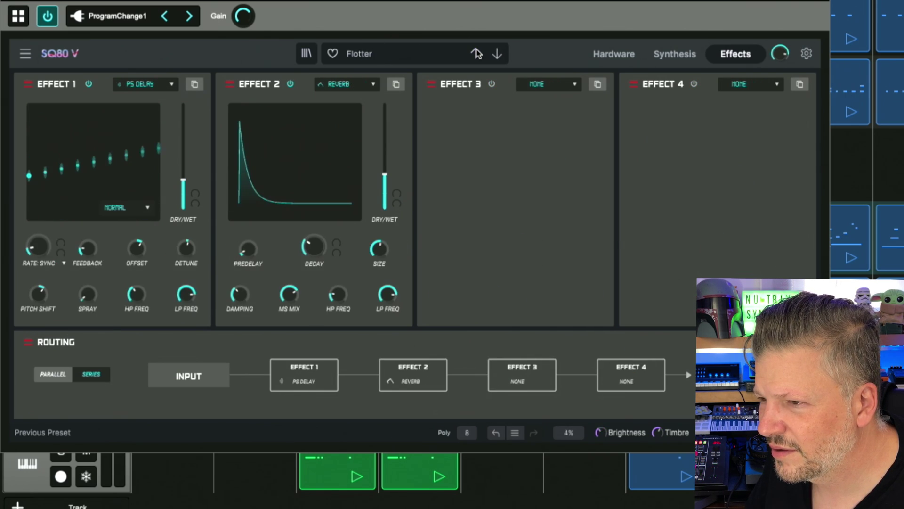
Load the Smooth Arp preset from the Sequence category and close the synth window.
{"action": "left_click", "coordinate": [366, 55]}
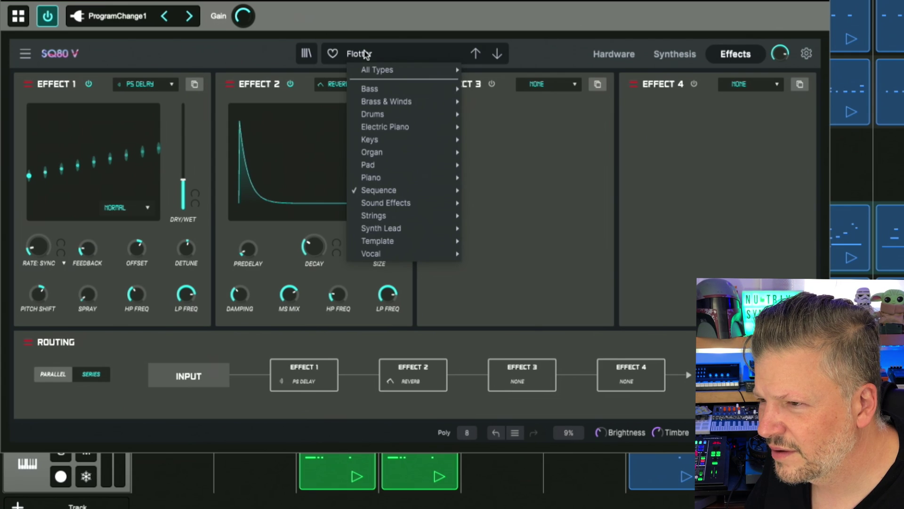
{"action": "mouse_move", "coordinate": [459, 192]}
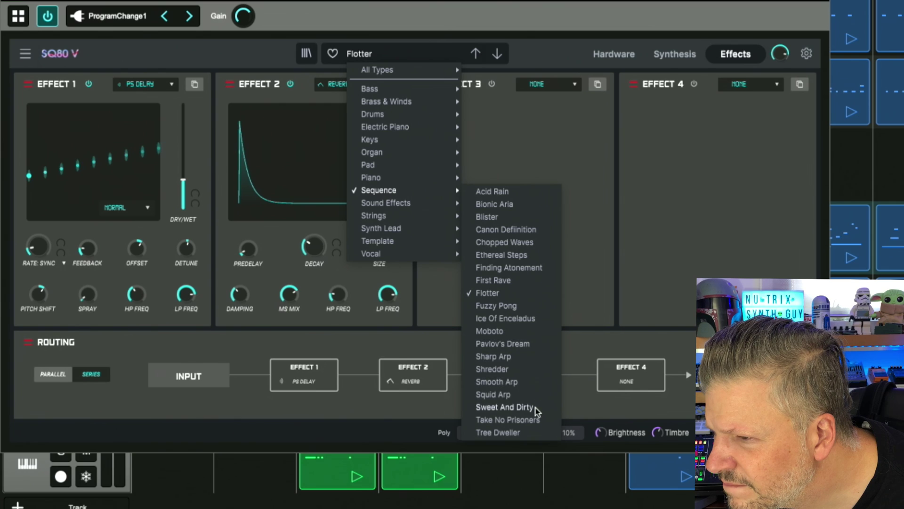
{"action": "left_click", "coordinate": [533, 384]}
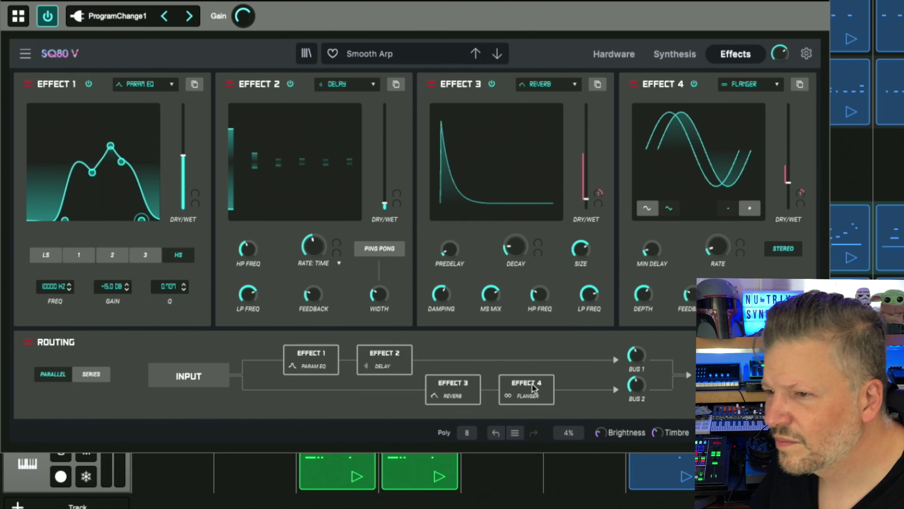
{"action": "left_click", "coordinate": [808, 2]}
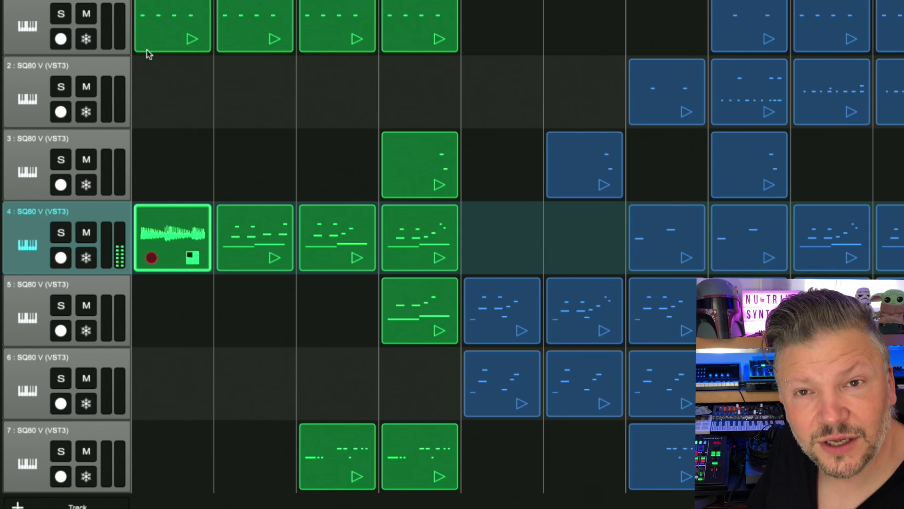
Launch the first clip on track 1 and open that track's SQ80 V.
{"action": "left_click", "coordinate": [34, 6]}
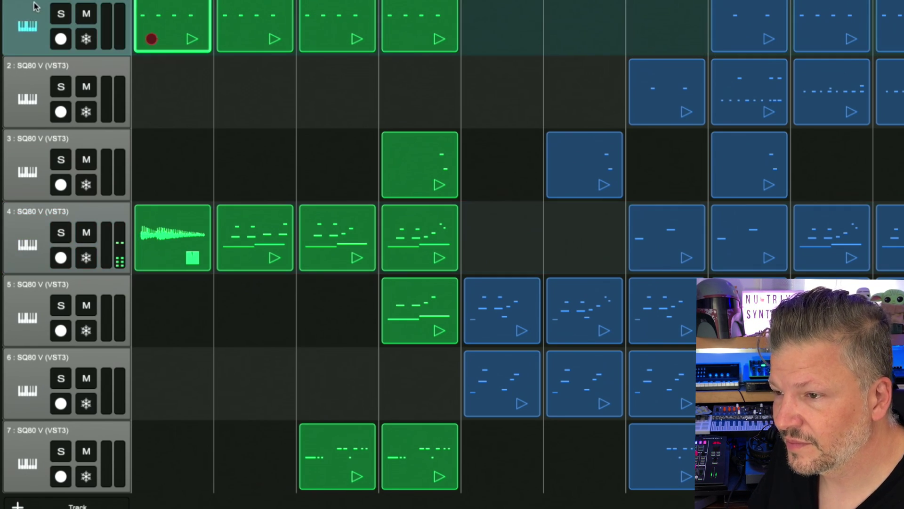
{"action": "left_click", "coordinate": [191, 39]}
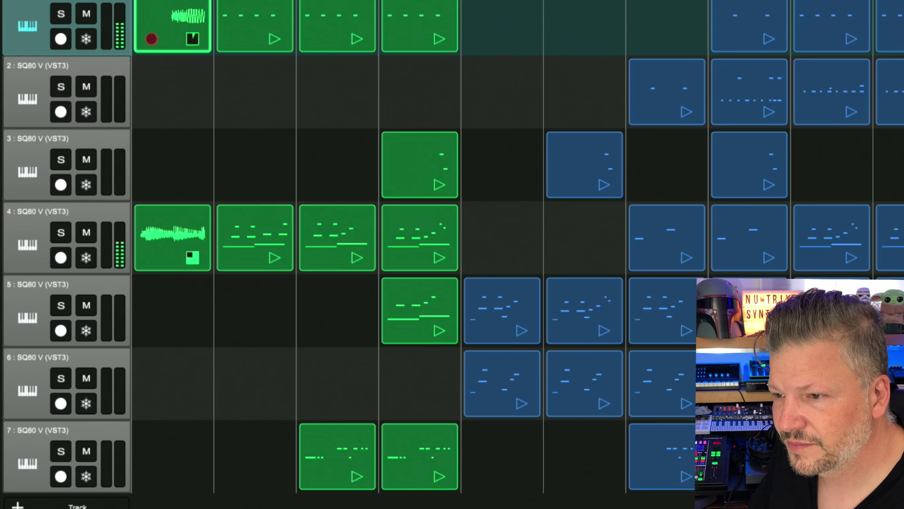
{"action": "left_click", "coordinate": [27, 26]}
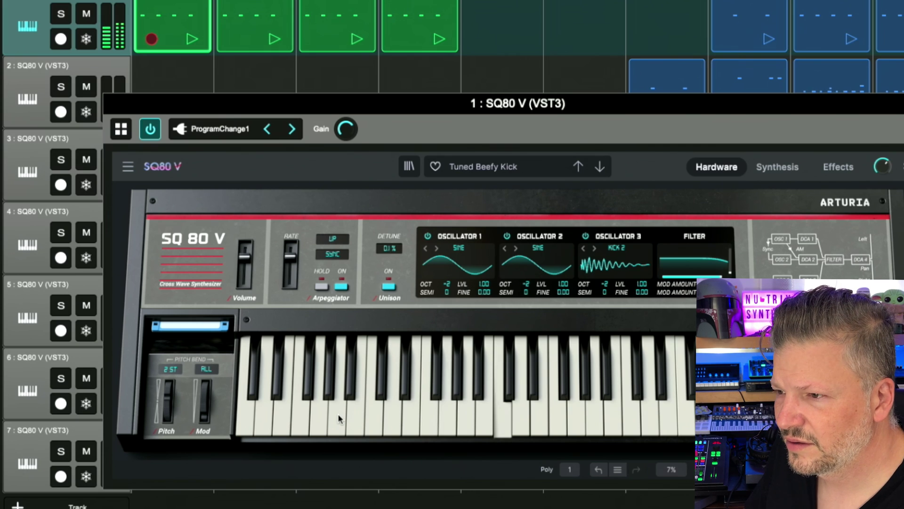
Load the DRMSET preset from the Drums category and compare it with DRUMZ, returning to DRMSET.
{"action": "left_click", "coordinate": [495, 169]}
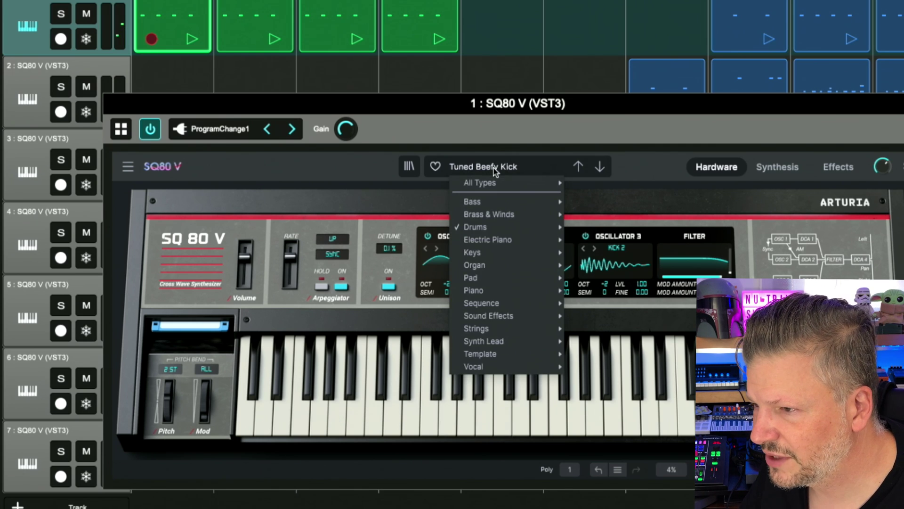
{"action": "mouse_move", "coordinate": [504, 228]}
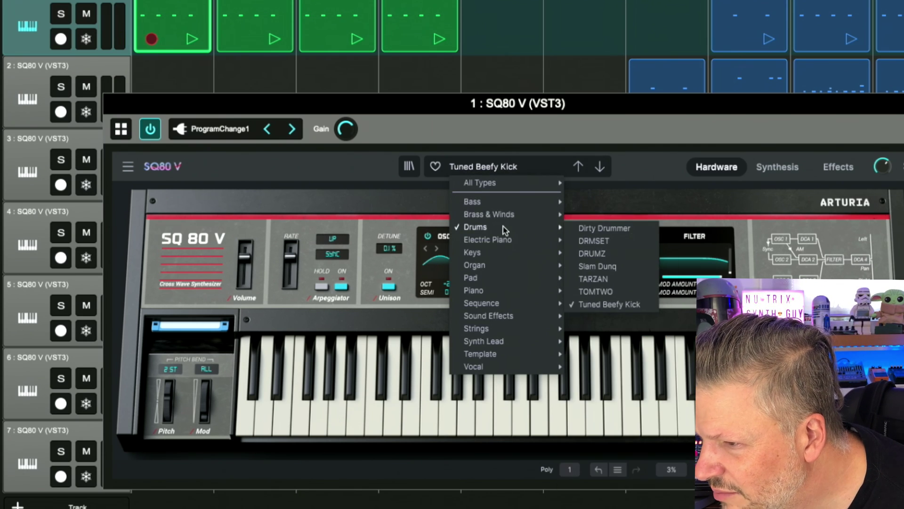
{"action": "left_click", "coordinate": [593, 241]}
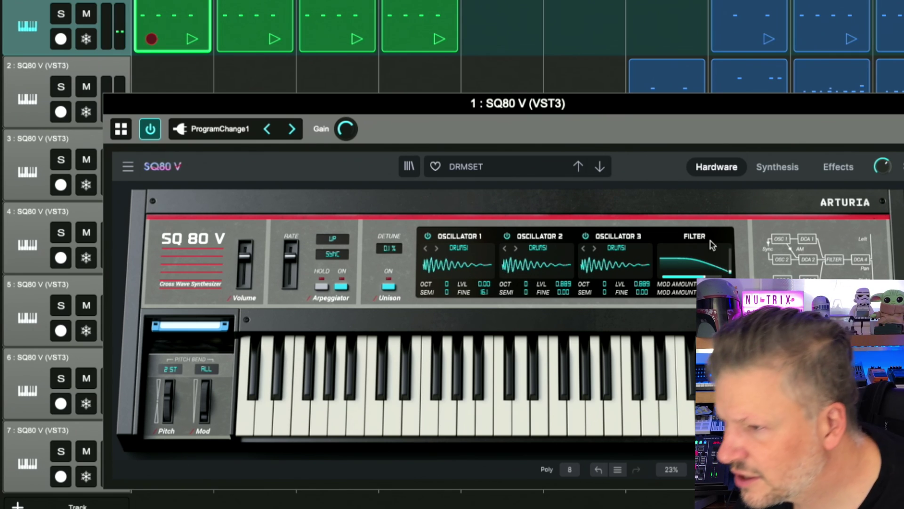
{"action": "left_click", "coordinate": [599, 167]}
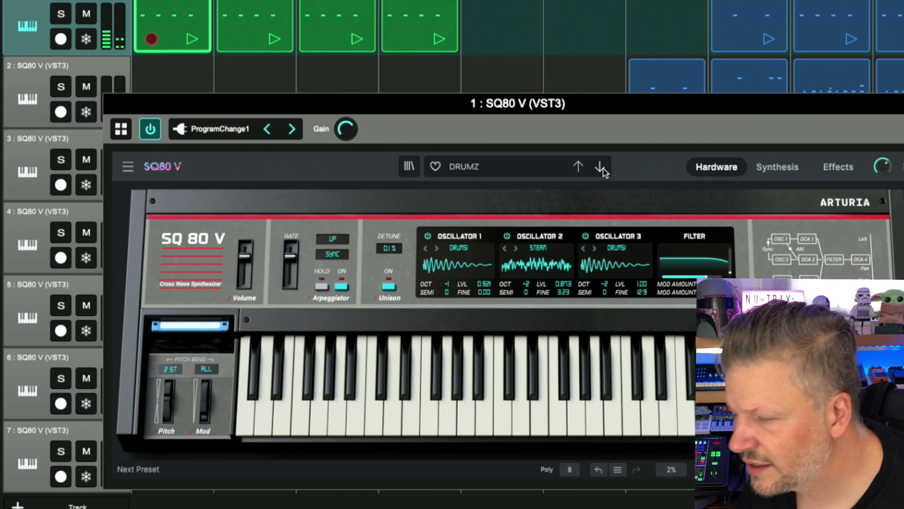
{"action": "left_click", "coordinate": [579, 166]}
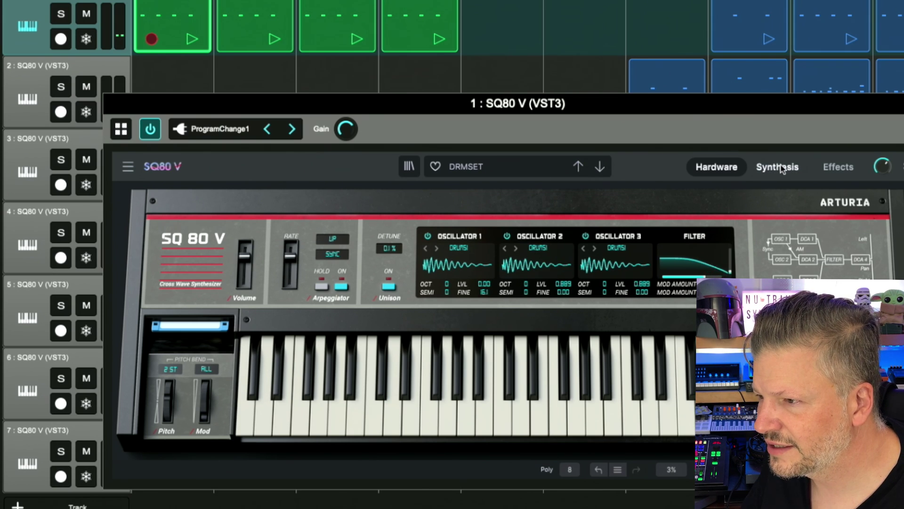
In the synthesis view, audition the SQ80 waveforms DRUMS2 to DRUMS5 on Oscillator 1.
{"action": "left_click", "coordinate": [777, 168]}
{"action": "left_click", "coordinate": [272, 196]}
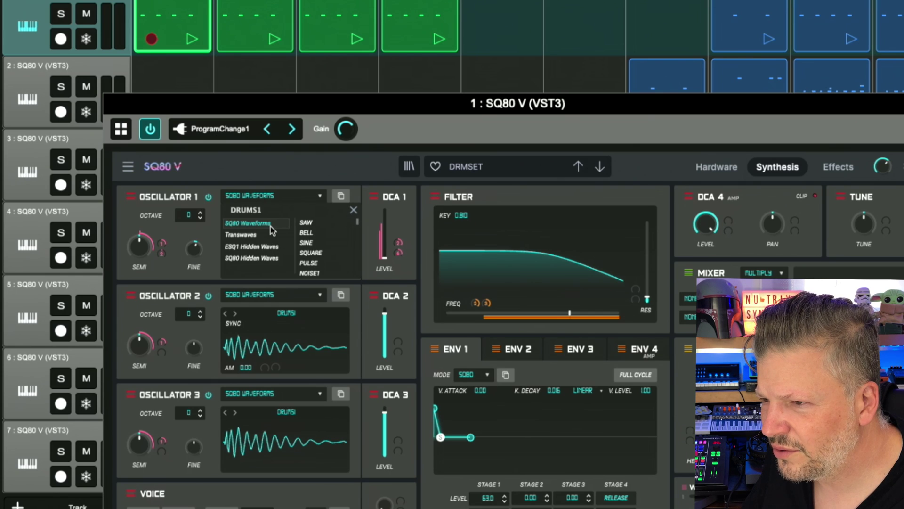
{"action": "scroll", "coordinate": [324, 259], "scroll_direction": "down", "scroll_amount": 3}
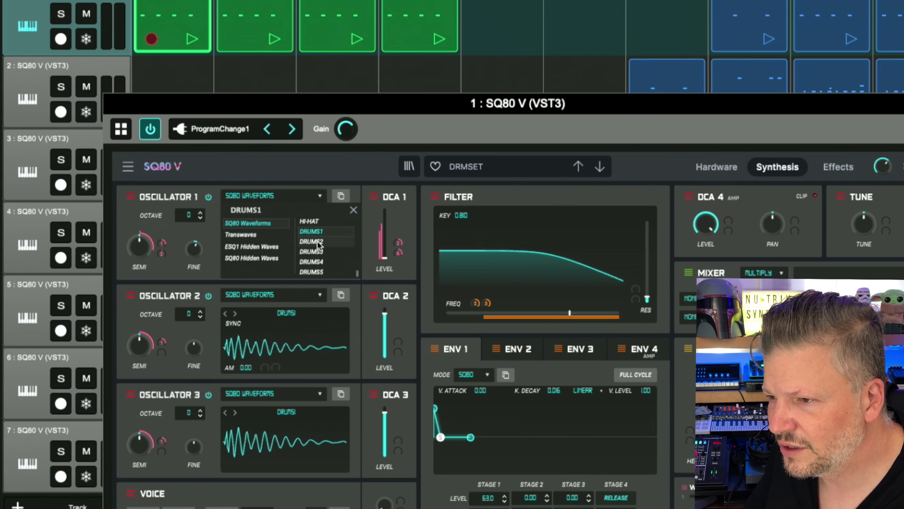
{"action": "left_click", "coordinate": [319, 242]}
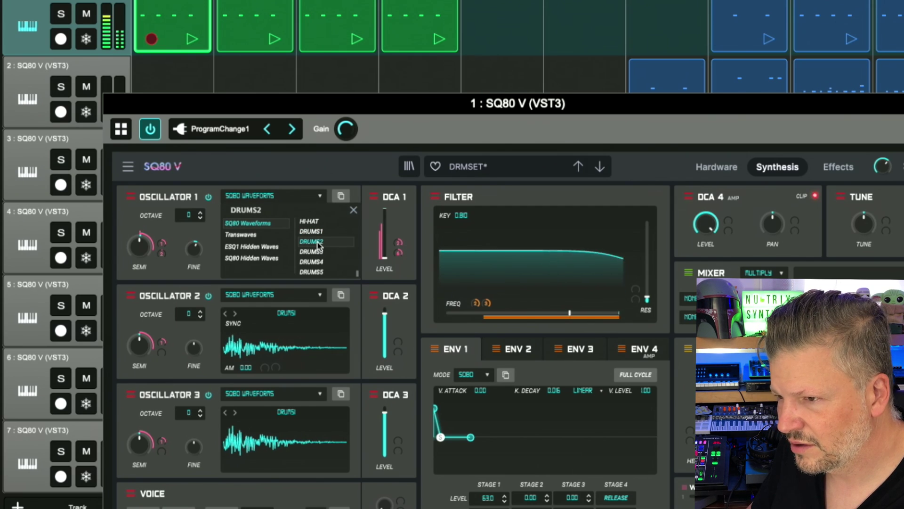
{"action": "left_click", "coordinate": [315, 252]}
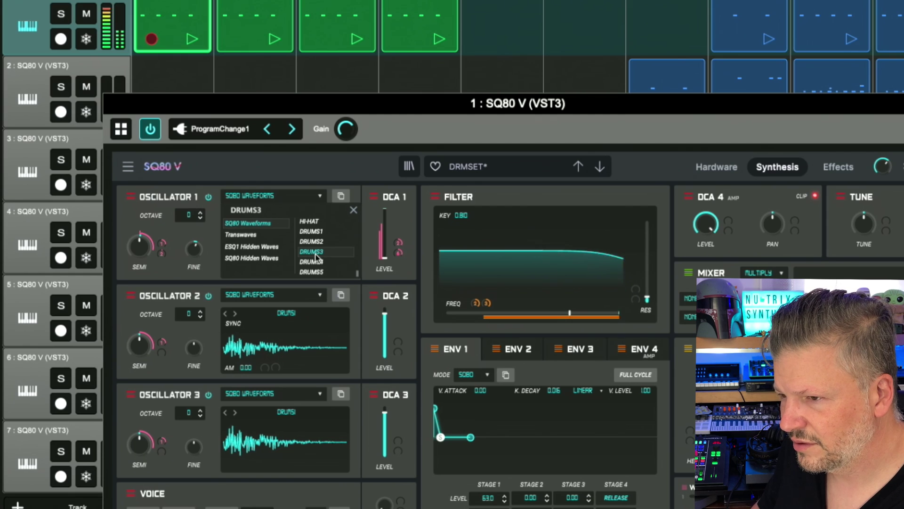
{"action": "left_click", "coordinate": [316, 262]}
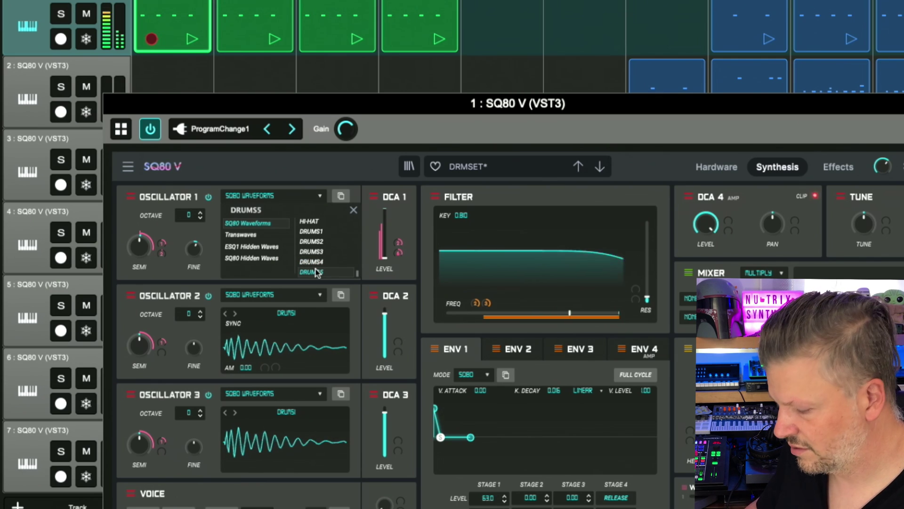
{"action": "left_click", "coordinate": [315, 272]}
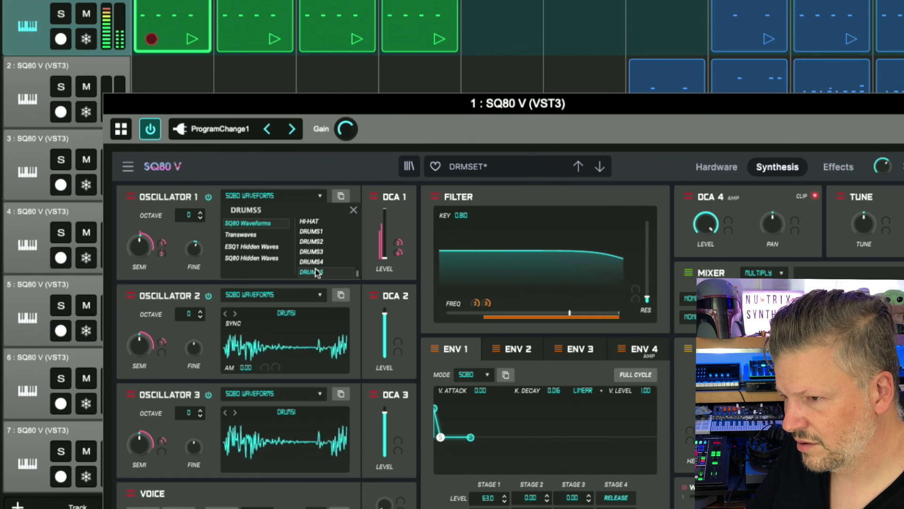
Look through Oscillator 1's other percussive SQ80 waveforms, trying THUMP, LOGDRM and KICK 2.
{"action": "scroll", "coordinate": [322, 238], "scroll_direction": "up", "scroll_amount": 2}
{"action": "scroll", "coordinate": [322, 238], "scroll_direction": "up", "scroll_amount": 5}
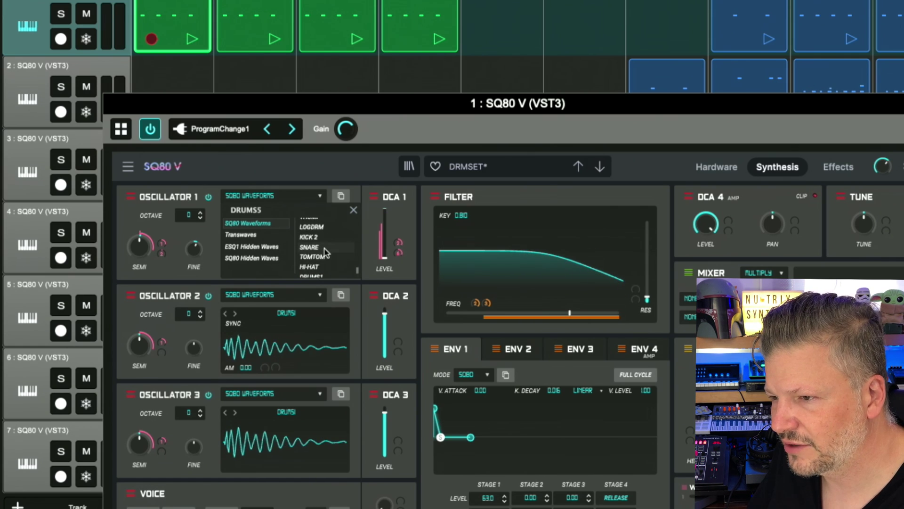
{"action": "scroll", "coordinate": [325, 252], "scroll_direction": "up", "scroll_amount": 3}
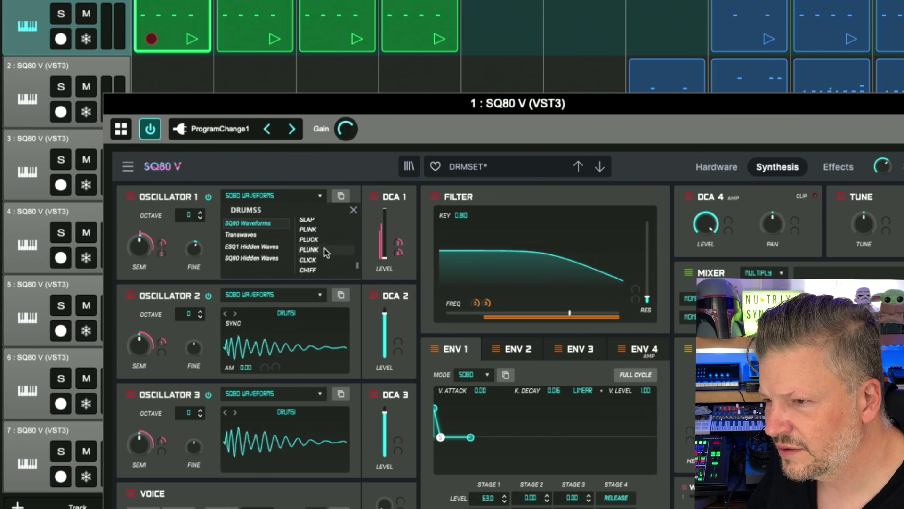
{"action": "scroll", "coordinate": [324, 234], "scroll_direction": "down", "scroll_amount": 1}
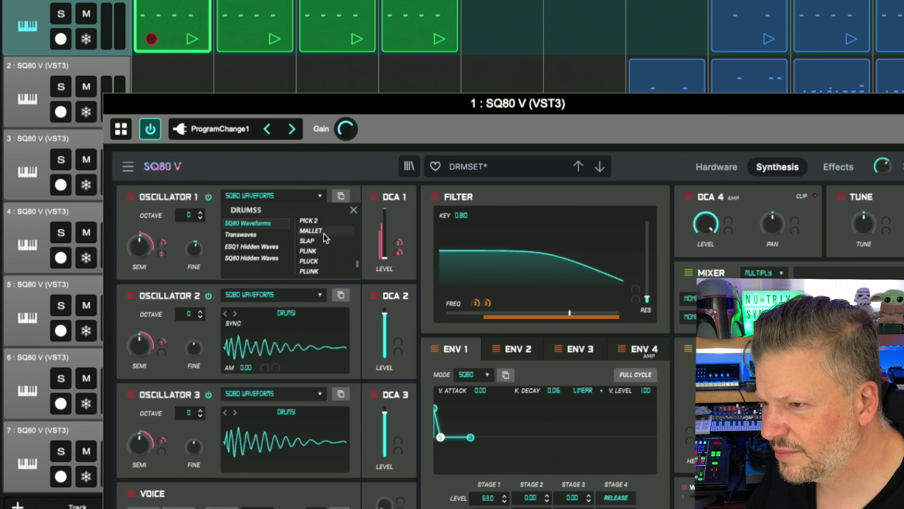
{"action": "scroll", "coordinate": [324, 233], "scroll_direction": "down", "scroll_amount": 3}
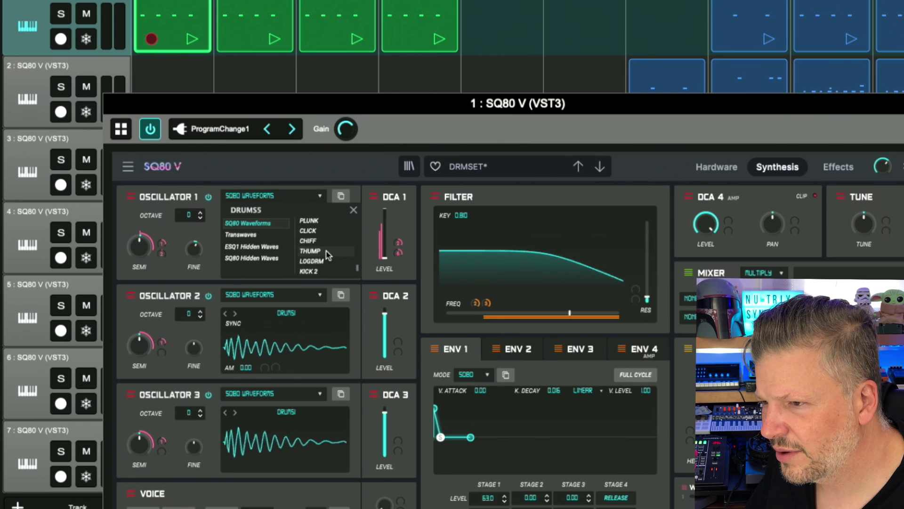
{"action": "left_click", "coordinate": [328, 254]}
{"action": "left_click", "coordinate": [327, 261]}
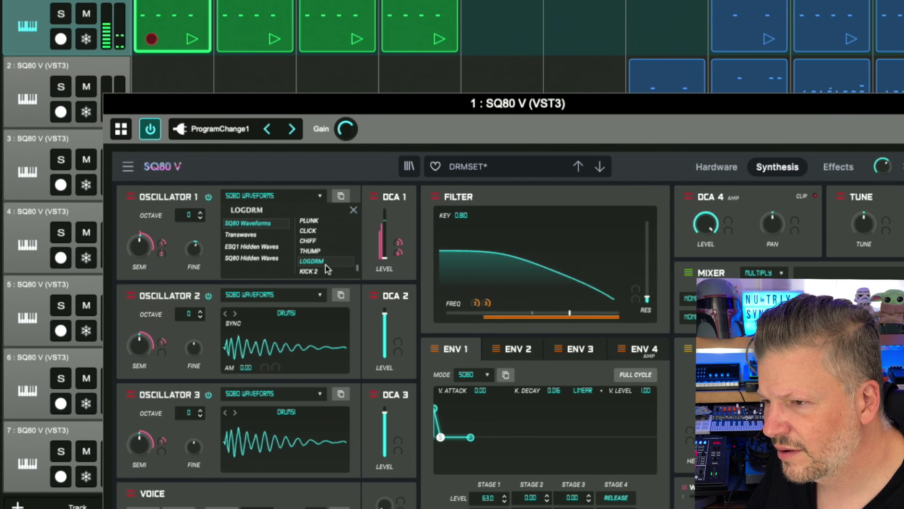
{"action": "scroll", "coordinate": [326, 257], "scroll_direction": "down", "scroll_amount": 2}
{"action": "left_click", "coordinate": [327, 253]}
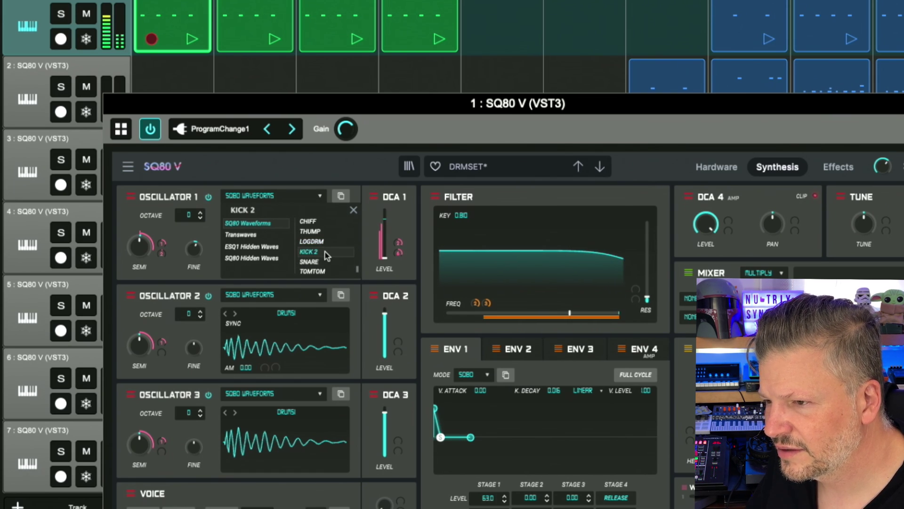
{"action": "scroll", "coordinate": [326, 257], "scroll_direction": "down", "scroll_amount": 2}
{"action": "scroll", "coordinate": [328, 264], "scroll_direction": "up", "scroll_amount": 2}
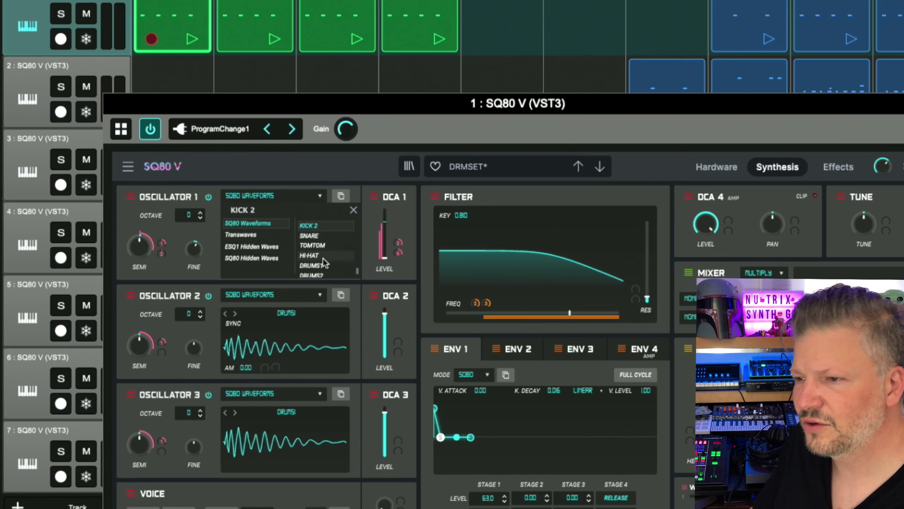
Load the Dirty Drummer preset, then go one preset further back in the drum list.
{"action": "left_click", "coordinate": [580, 167]}
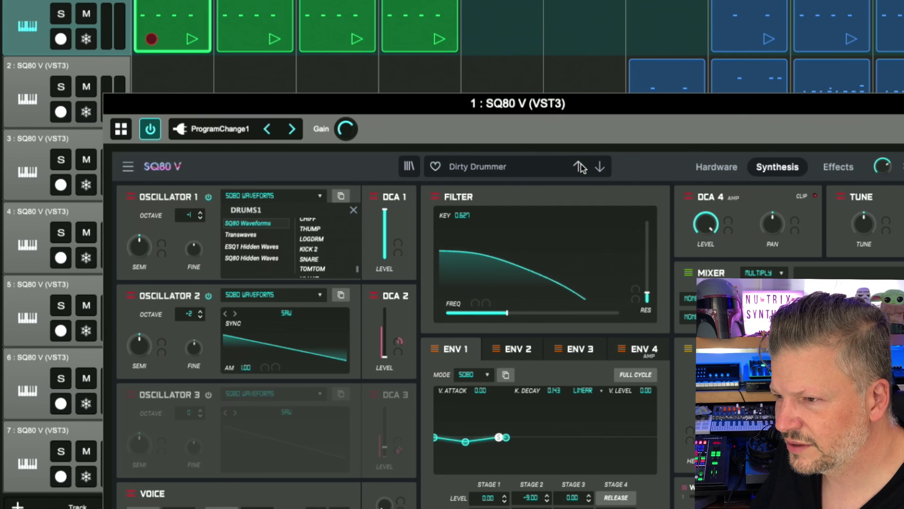
{"action": "left_click", "coordinate": [580, 167]}
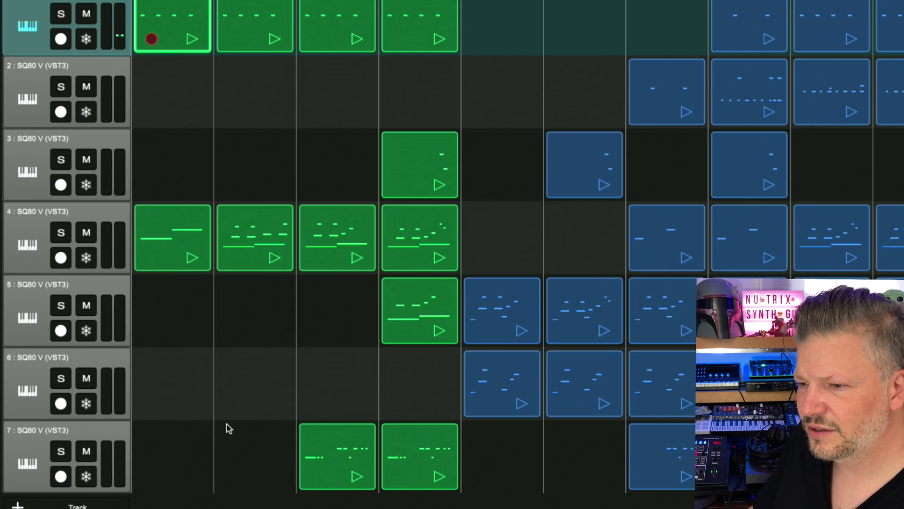
Start playback, open track 4's SQ80 V and load the Ice Of Enceladus preset from the Sequence category.
{"action": "key", "text": "space"}
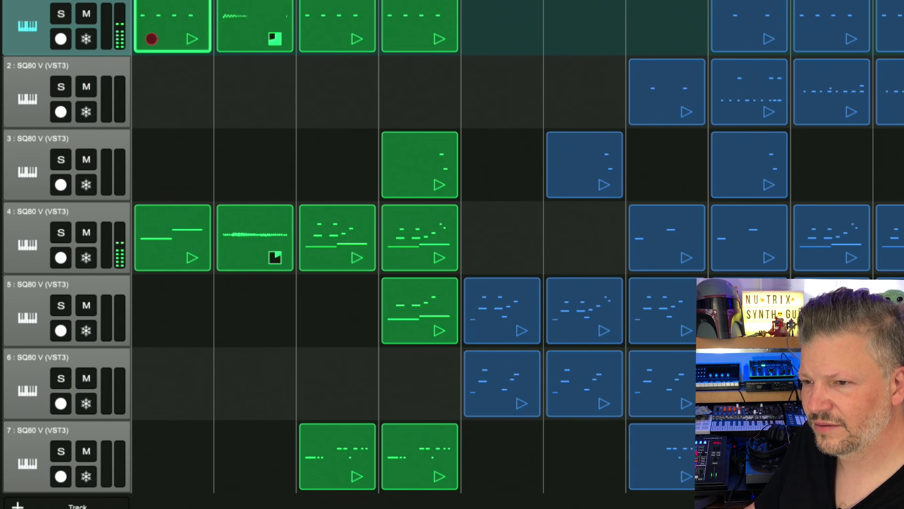
{"action": "double_click", "coordinate": [26, 230]}
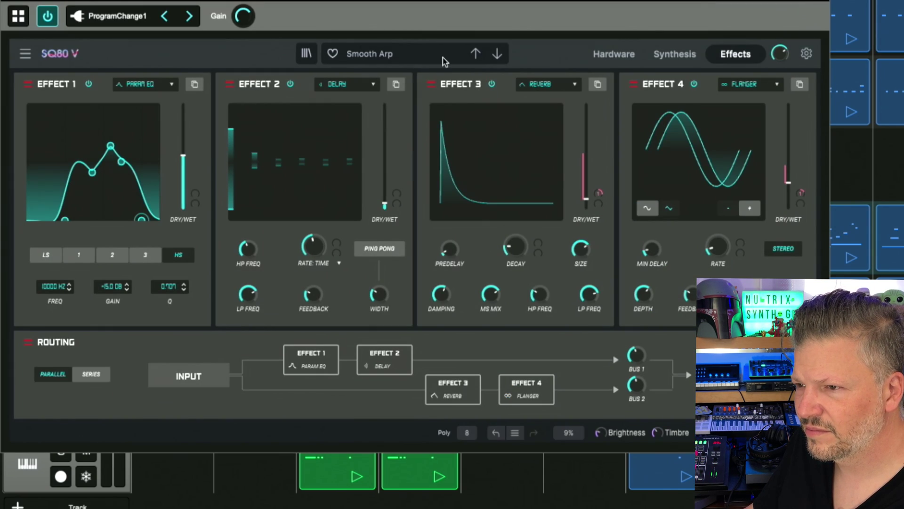
{"action": "left_click", "coordinate": [397, 59]}
{"action": "mouse_move", "coordinate": [415, 191]}
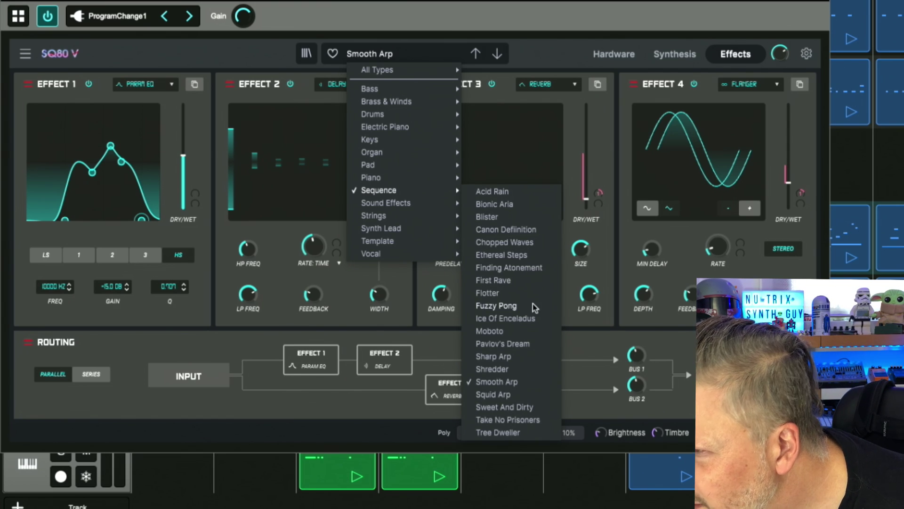
{"action": "left_click", "coordinate": [534, 318]}
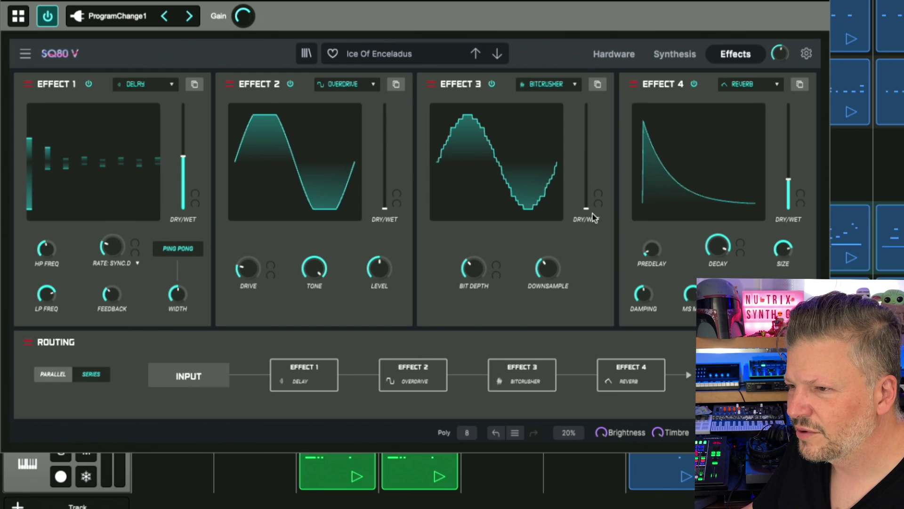
Audition the Bitcrusher and fully driven Overdrive, return both Dry/Wet mixes to zero, and close track 4's synth window.
{"action": "mouse_move", "coordinate": [585, 203]}
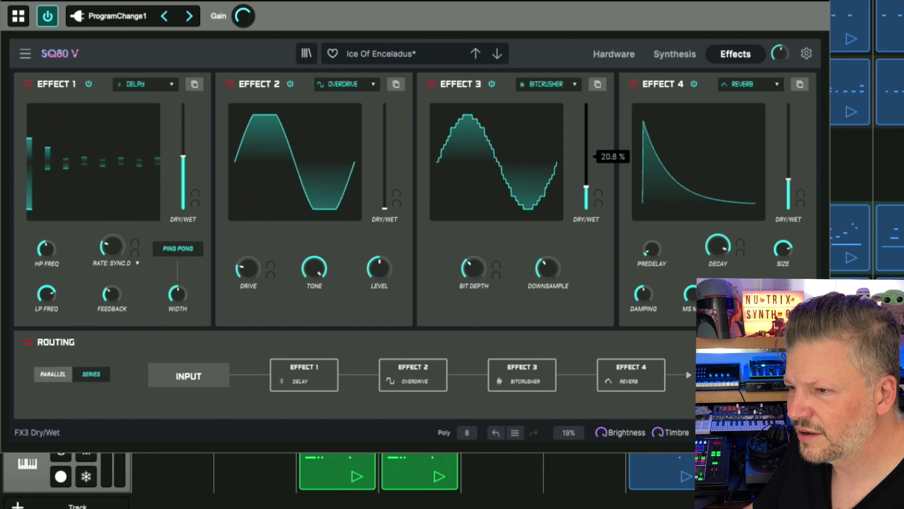
{"action": "left_click_drag", "start_coordinate": [586, 121], "coordinate": [586, 210]}
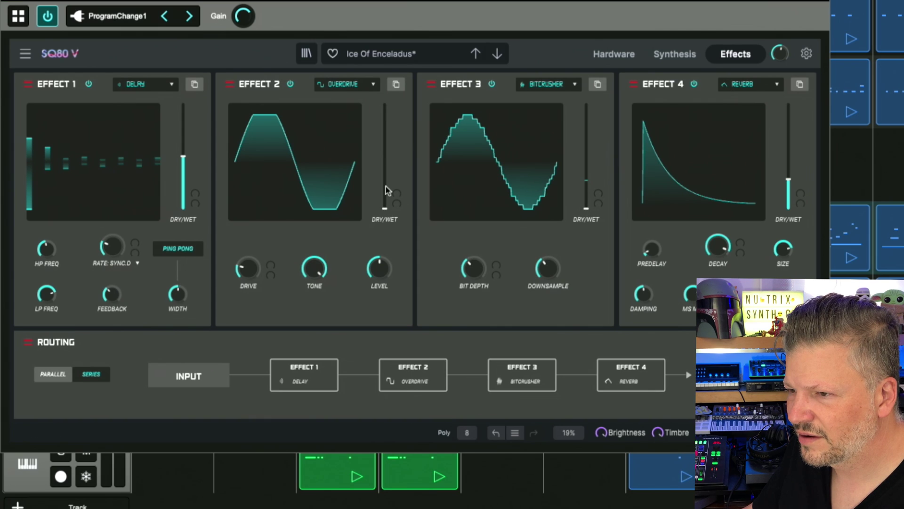
{"action": "mouse_move", "coordinate": [385, 109]}
{"action": "left_mouse_down"}
{"action": "mouse_move", "coordinate": [385, 123]}
{"action": "mouse_move", "coordinate": [385, 104]}
{"action": "left_mouse_up"}
{"action": "left_click_drag", "start_coordinate": [247, 268], "coordinate": [247, 243]}
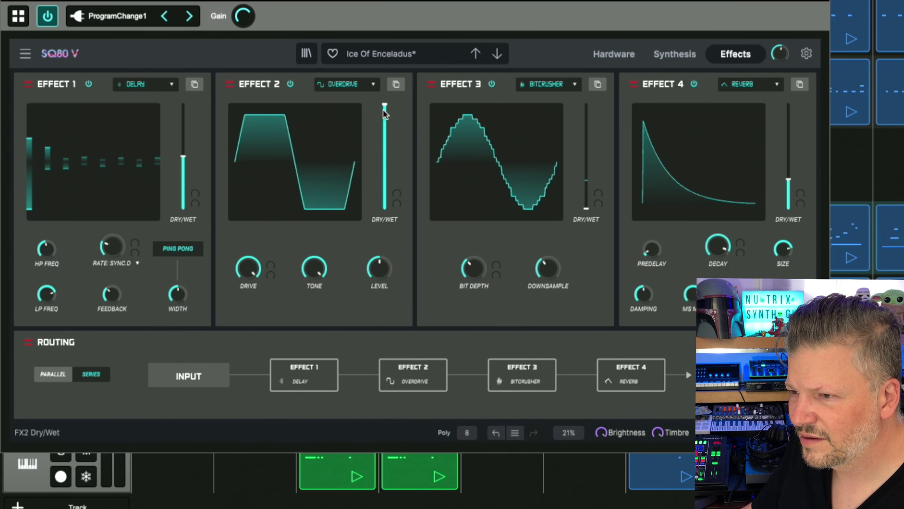
{"action": "left_click_drag", "start_coordinate": [385, 118], "coordinate": [385, 207]}
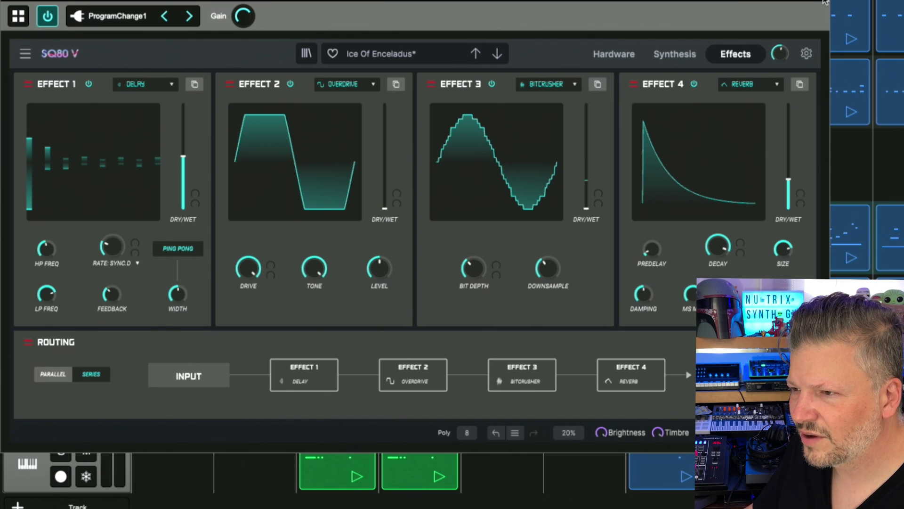
{"action": "left_click", "coordinate": [826, 2]}
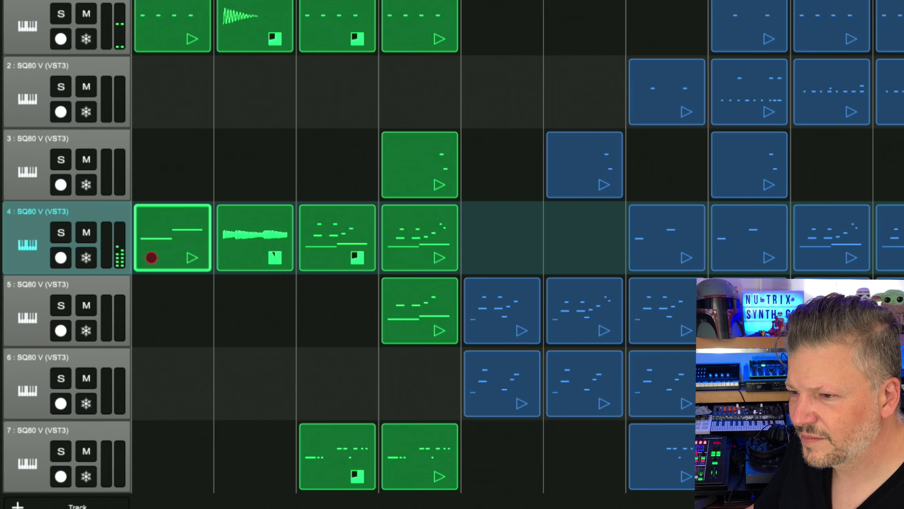
View track 7's SQ80 V alongside the playing clips, then close its window.
{"action": "left_click", "coordinate": [108, 468]}
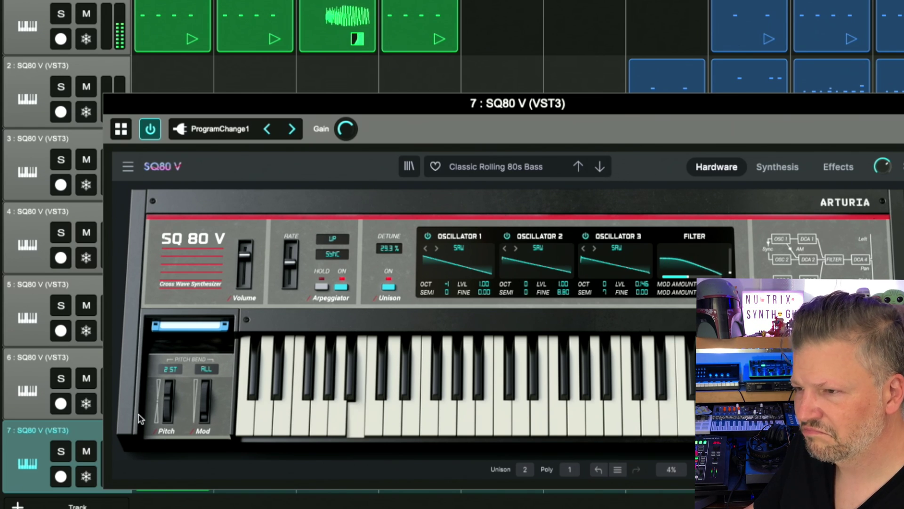
{"action": "left_click_drag", "start_coordinate": [784, 111], "coordinate": [661, 0]}
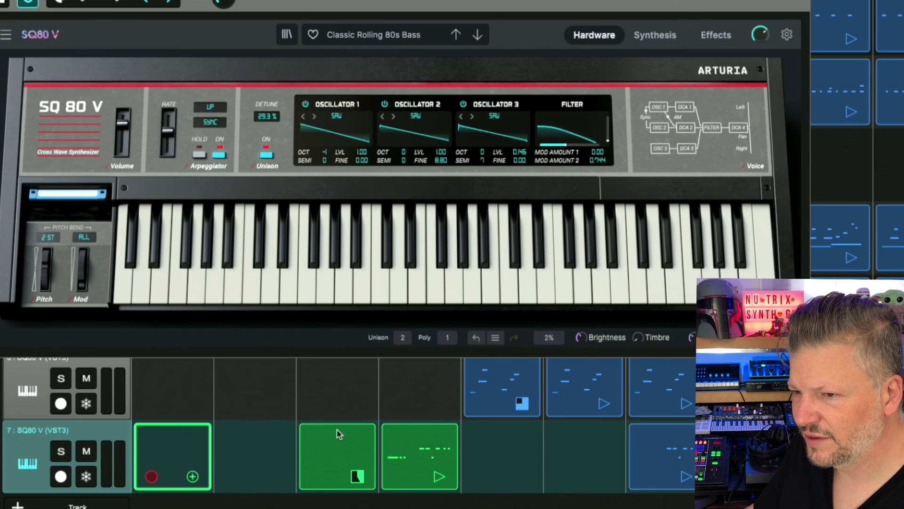
{"action": "left_click", "coordinate": [35, 366]}
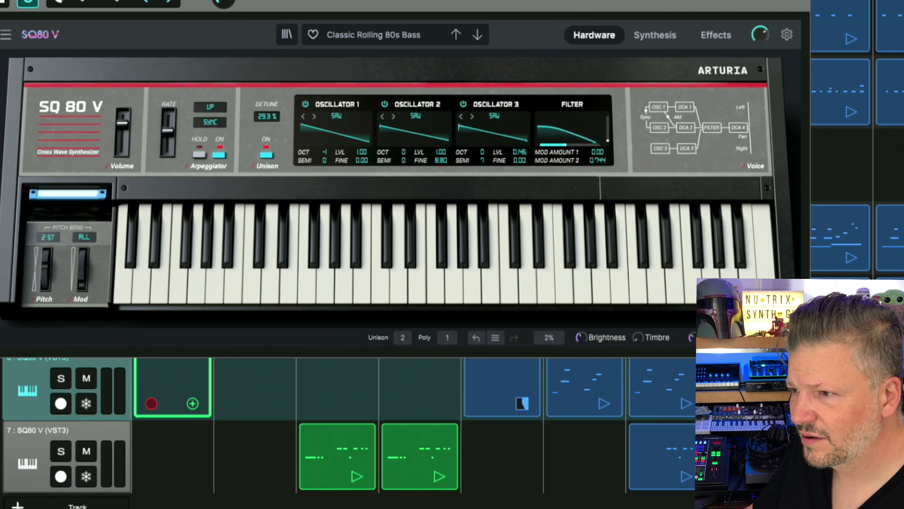
{"action": "left_click", "coordinate": [770, 3]}
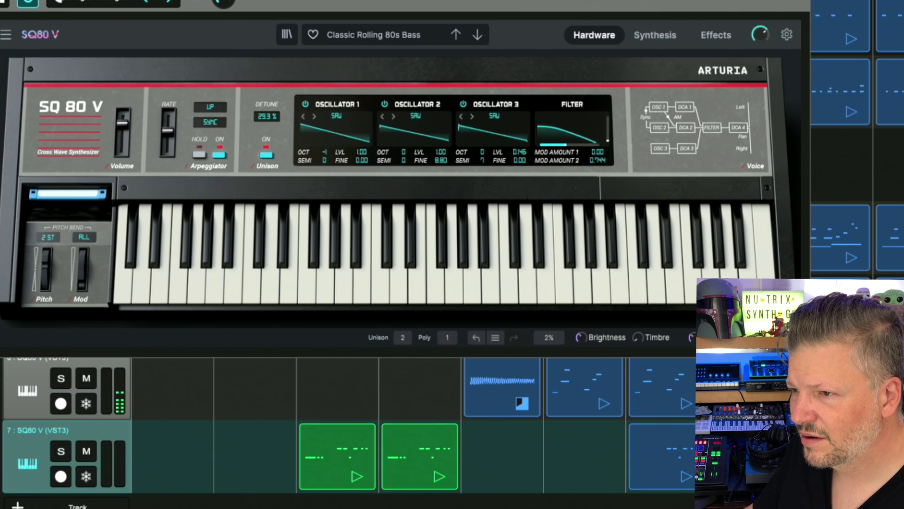
{"action": "left_click_drag", "start_coordinate": [772, 1], "coordinate": [834, 97]}
{"action": "left_click", "coordinate": [829, 2]}
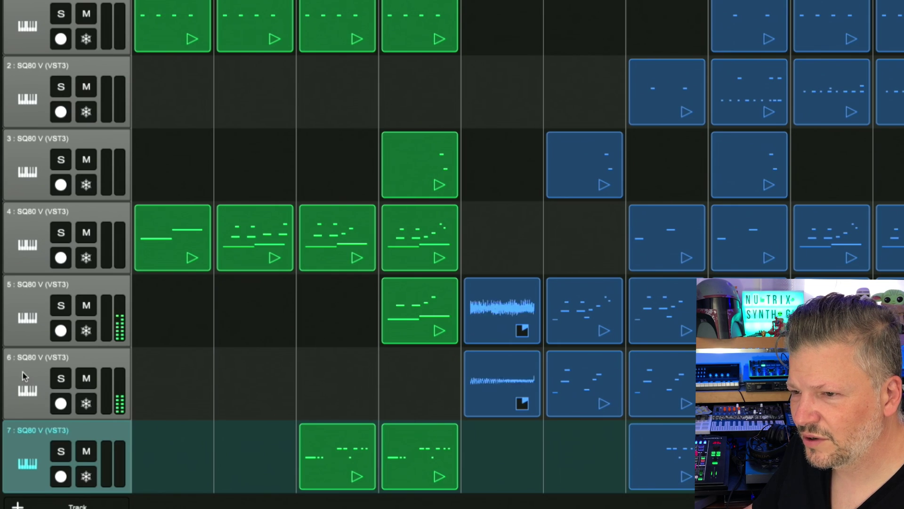
Open track 6's SQ80 V, leave the preset browser and audition the Keys presets after SYNBAD, up to XYLOVX.
{"action": "left_click", "coordinate": [47, 351]}
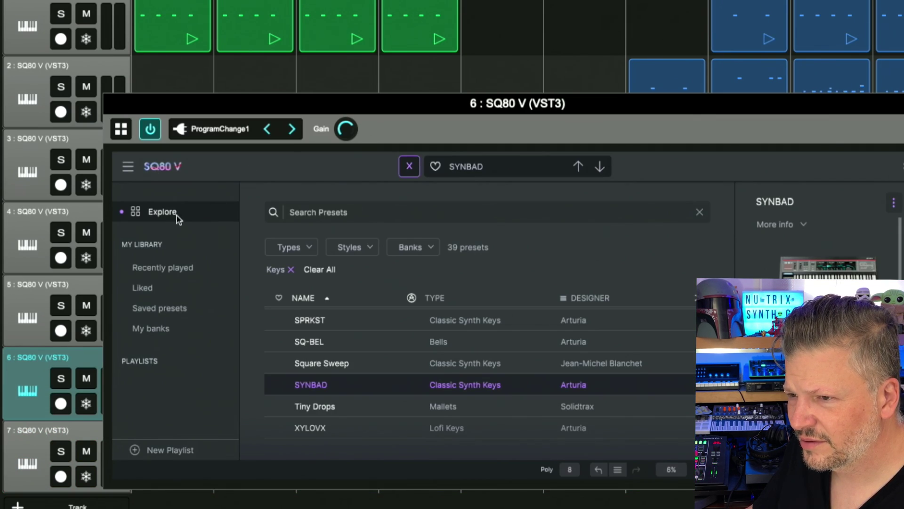
{"action": "left_click", "coordinate": [409, 167]}
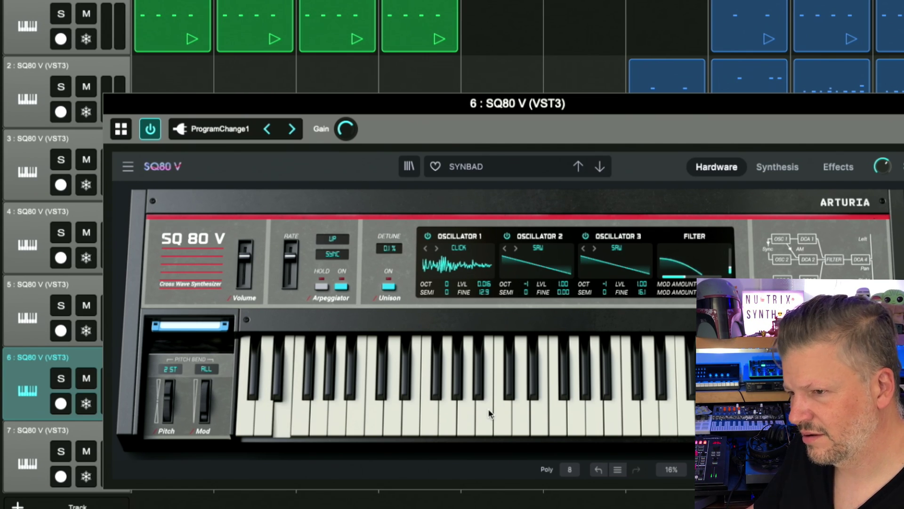
{"action": "left_click", "coordinate": [600, 167]}
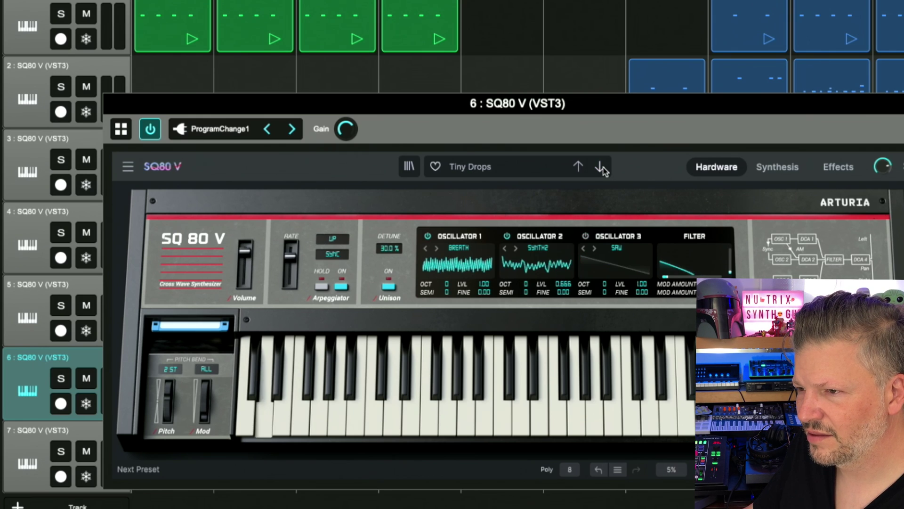
{"action": "left_click", "coordinate": [601, 167]}
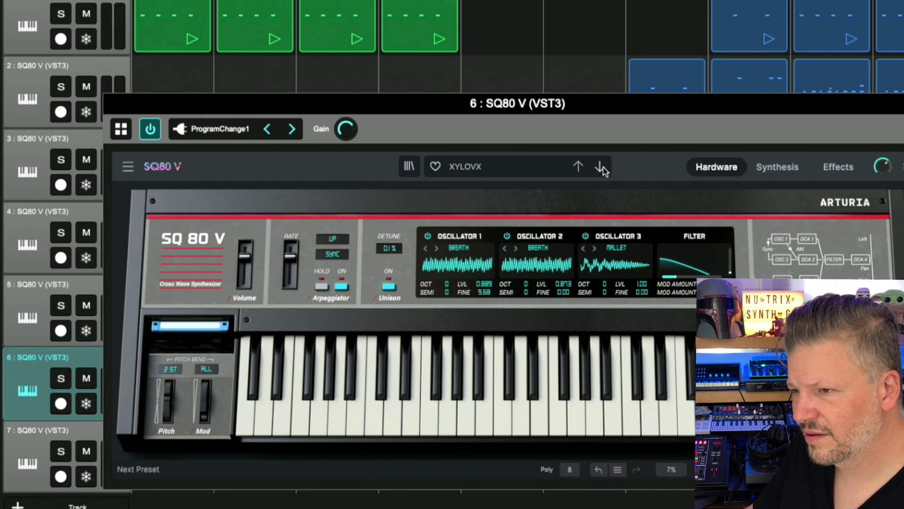
Audition the Keys presets backwards from XYLOVX through Square Sweep, SQ-BEL, So SQeet and Rikers Island to Reverse Engineering.
{"action": "left_click", "coordinate": [577, 168]}
{"action": "left_click", "coordinate": [578, 168]}
{"action": "left_click", "coordinate": [578, 167]}
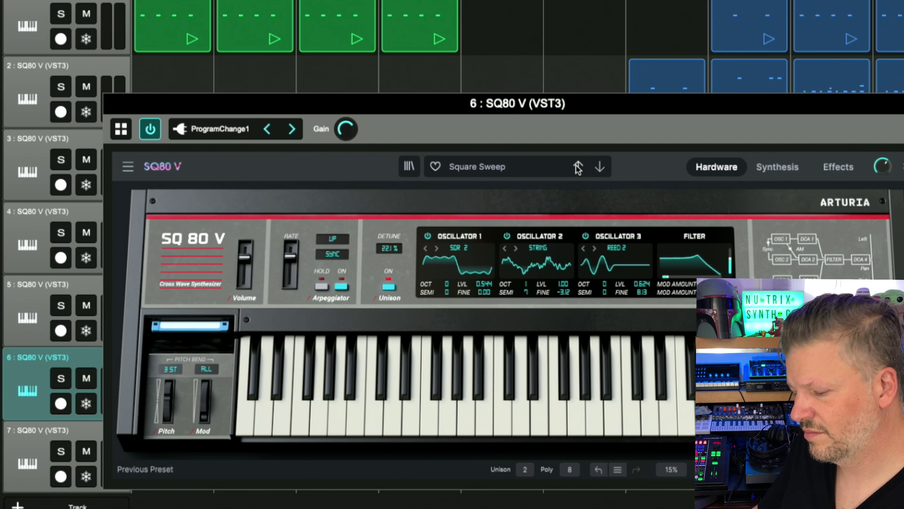
{"action": "left_click", "coordinate": [579, 167]}
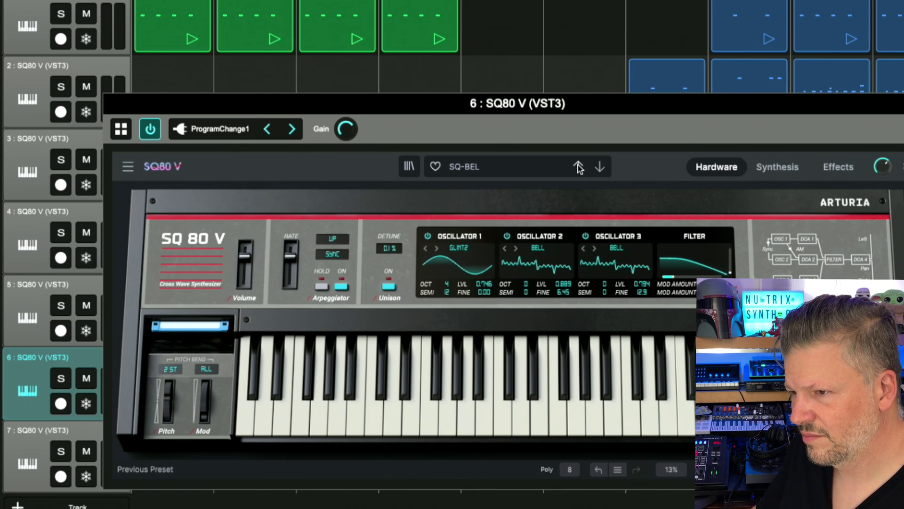
{"action": "left_click", "coordinate": [579, 167]}
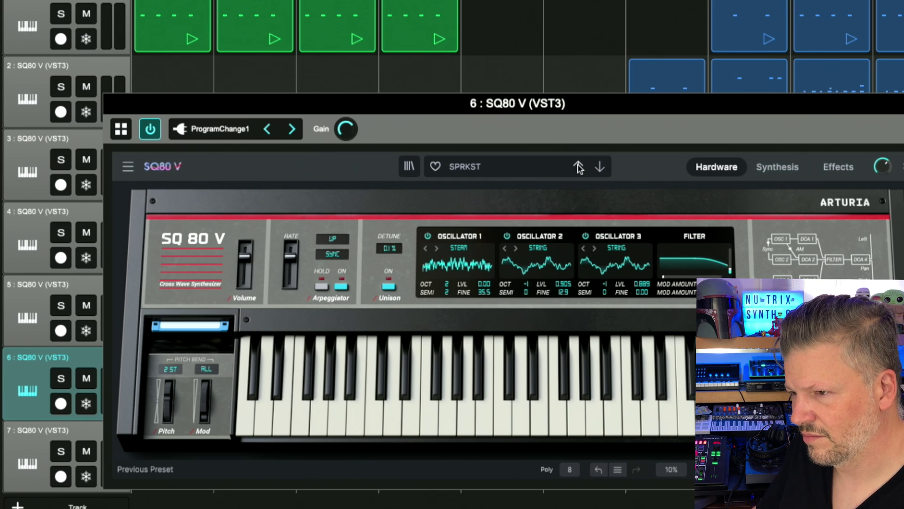
{"action": "left_click", "coordinate": [579, 167]}
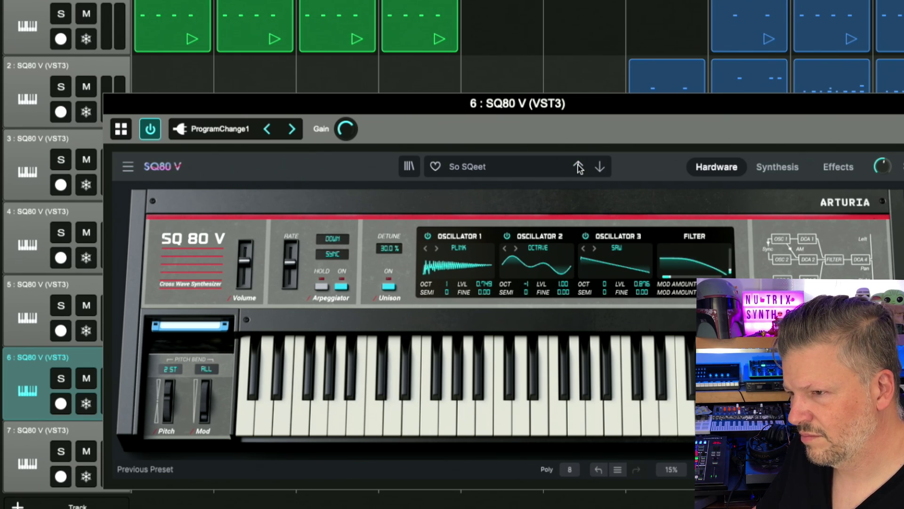
{"action": "left_click", "coordinate": [579, 167]}
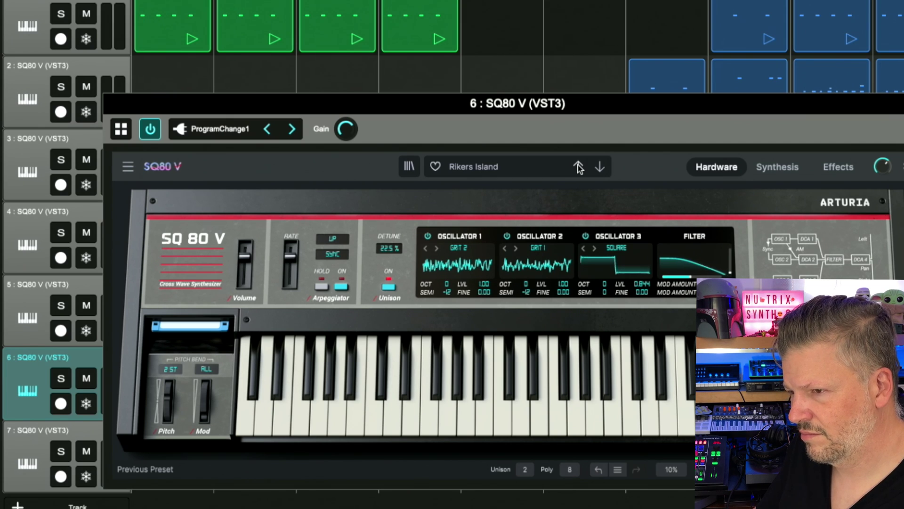
{"action": "left_click", "coordinate": [578, 167]}
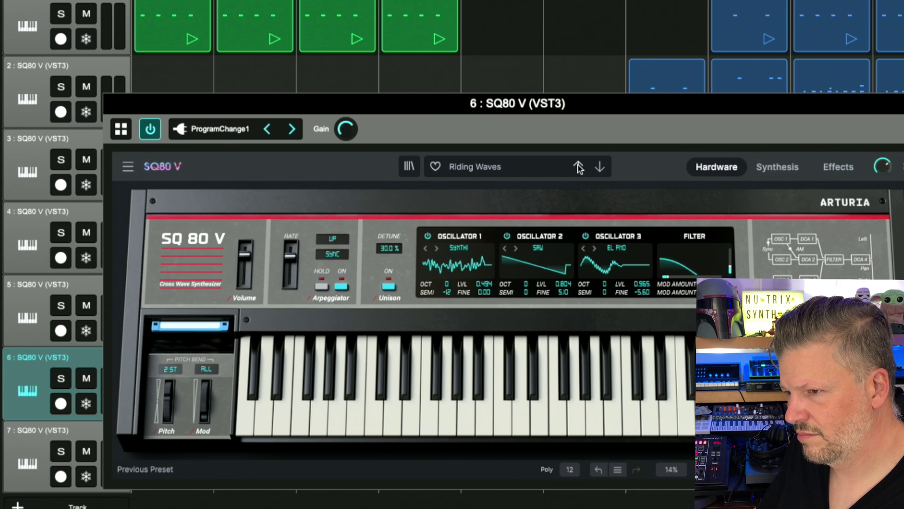
{"action": "left_click", "coordinate": [579, 167]}
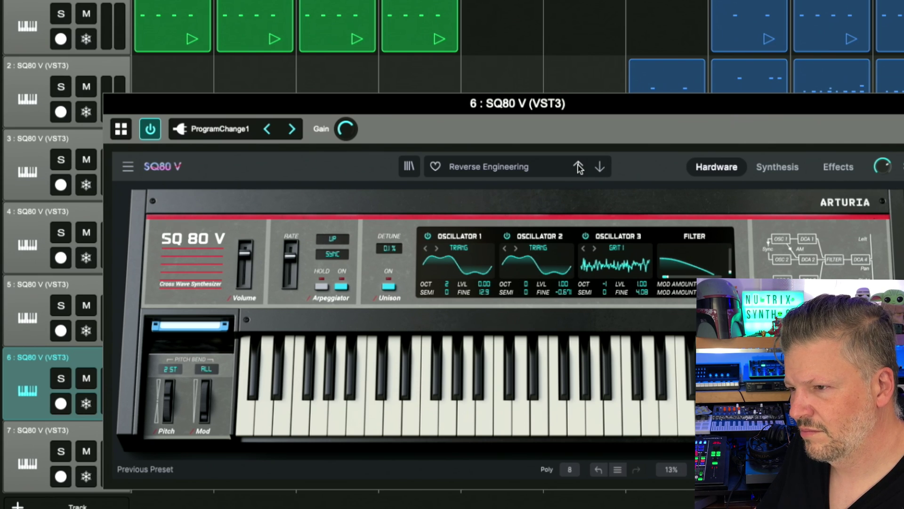
Load Dancin In The Dark from the Brass & Winds category and audition the presets after it through to SQ-BRS.
{"action": "left_click", "coordinate": [528, 167]}
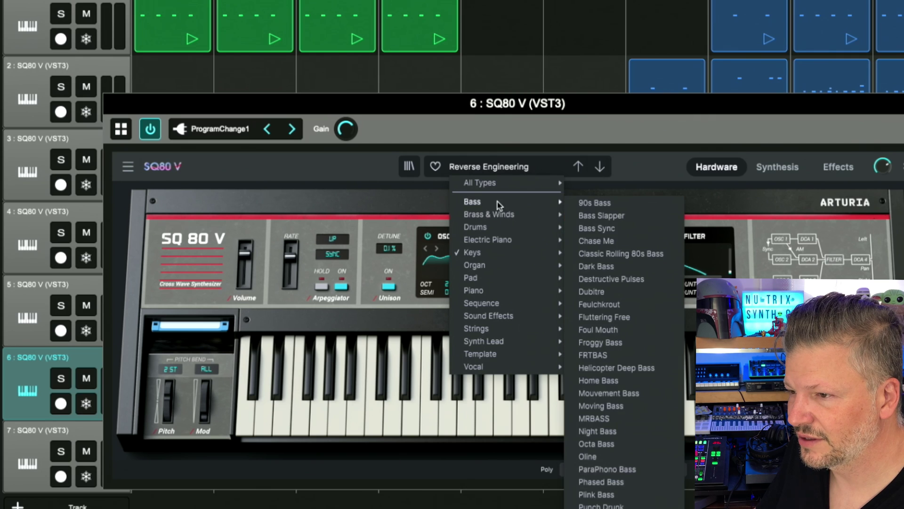
{"action": "mouse_move", "coordinate": [500, 216]}
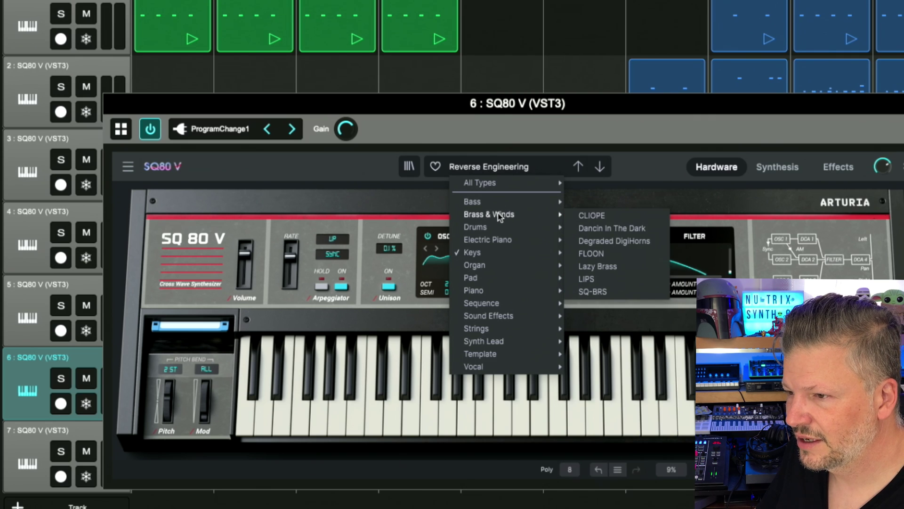
{"action": "left_click", "coordinate": [639, 229]}
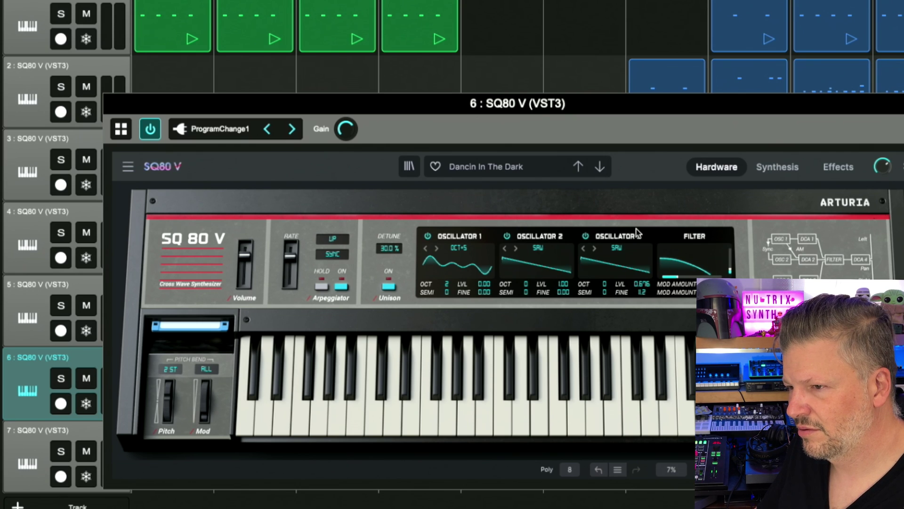
{"action": "left_click", "coordinate": [598, 169]}
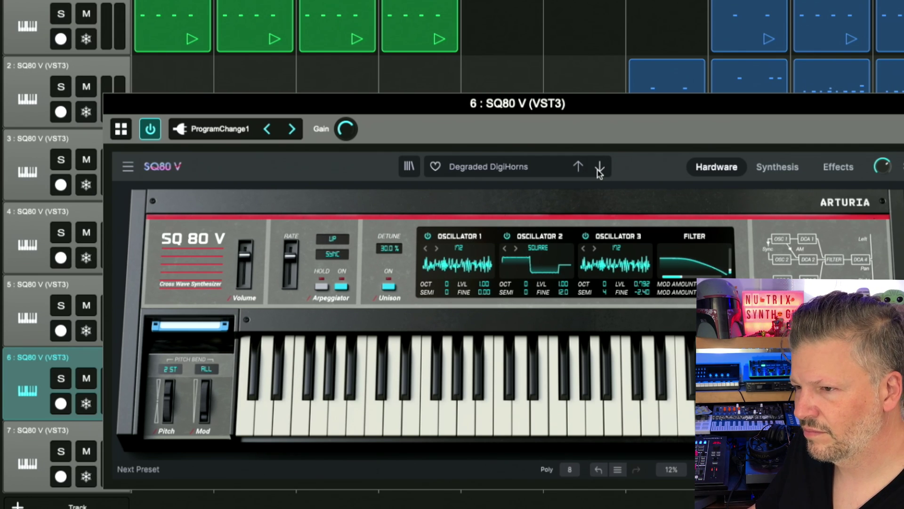
{"action": "left_click", "coordinate": [600, 170]}
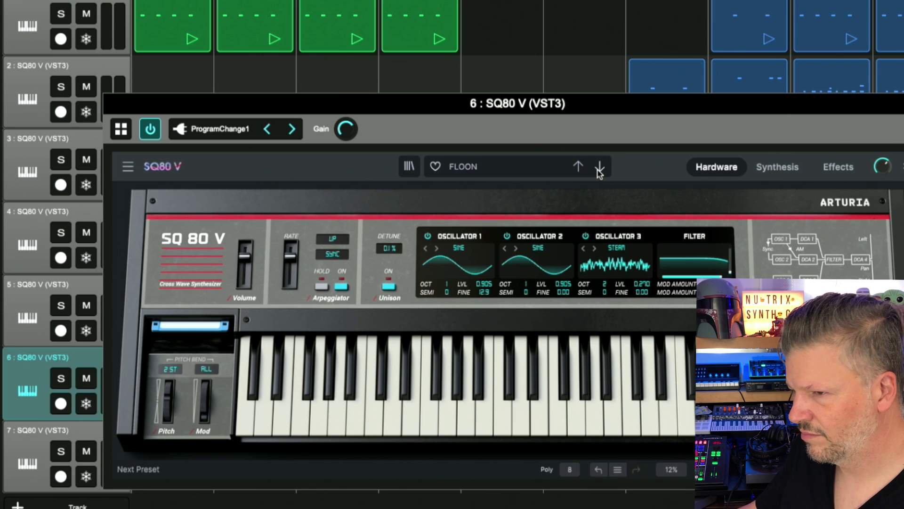
{"action": "left_click", "coordinate": [599, 172]}
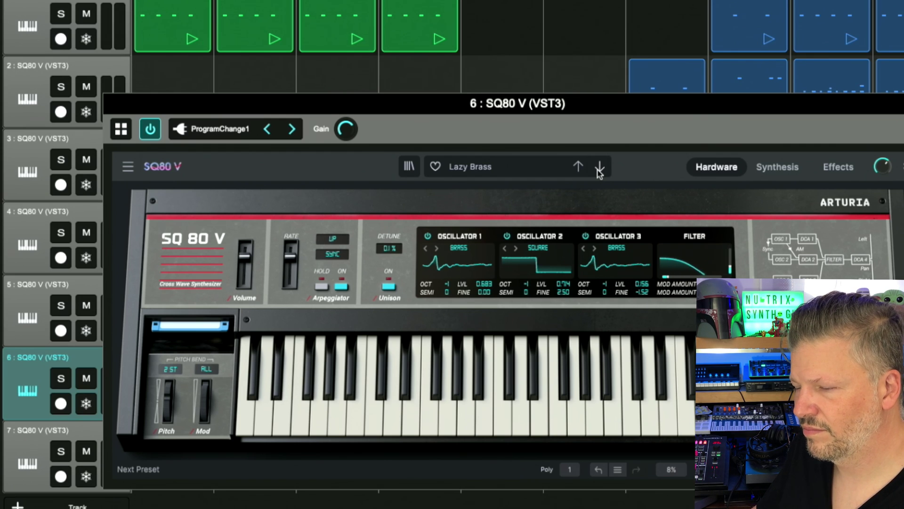
{"action": "left_click", "coordinate": [599, 172]}
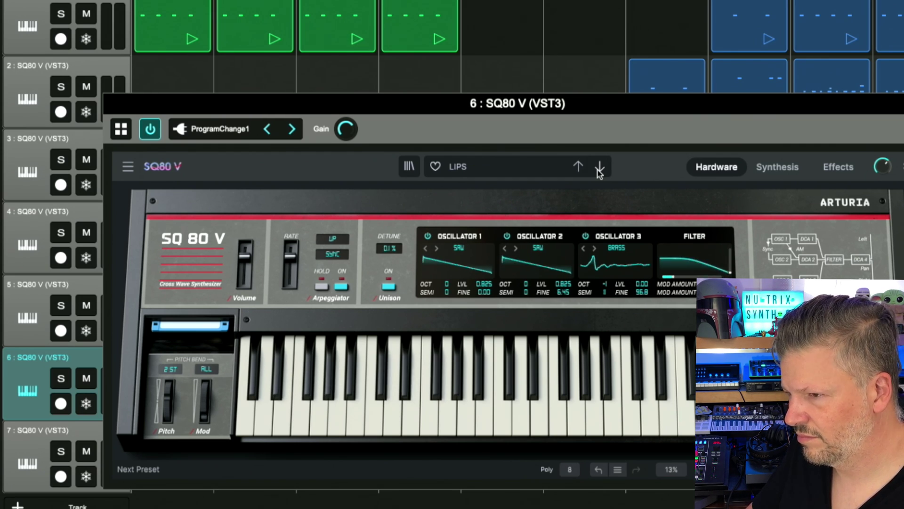
{"action": "left_click", "coordinate": [599, 172]}
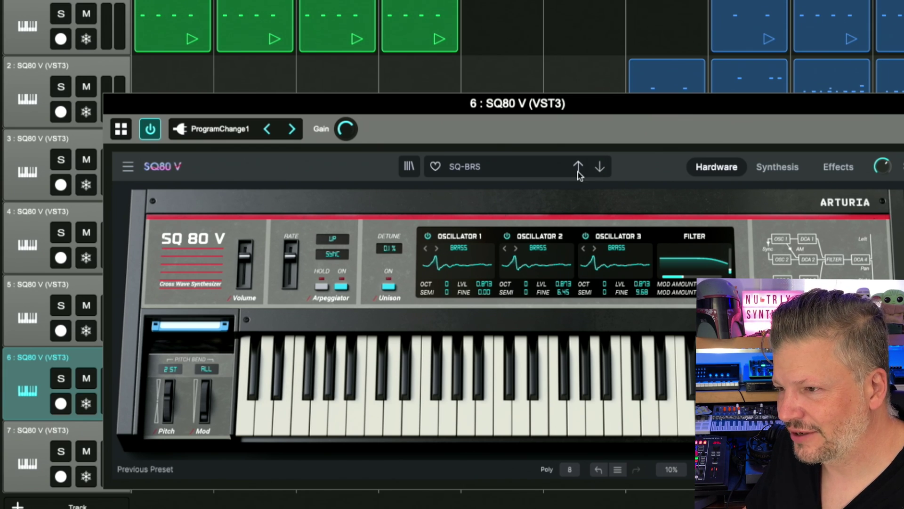
Load Motion Lead from the Synth Lead category on track 6's SQ80 V and audition the following preset, No Silly.
{"action": "left_click", "coordinate": [497, 165]}
{"action": "mouse_move", "coordinate": [505, 253]}
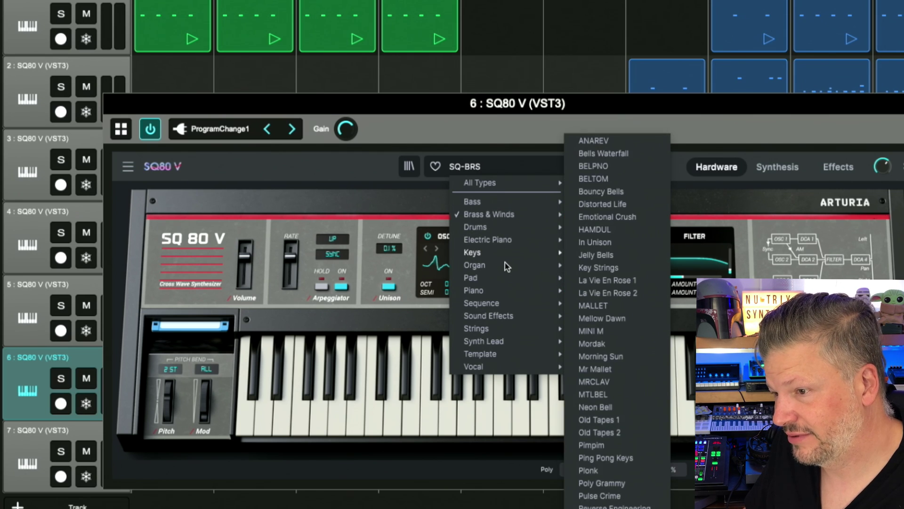
{"action": "mouse_move", "coordinate": [504, 278]}
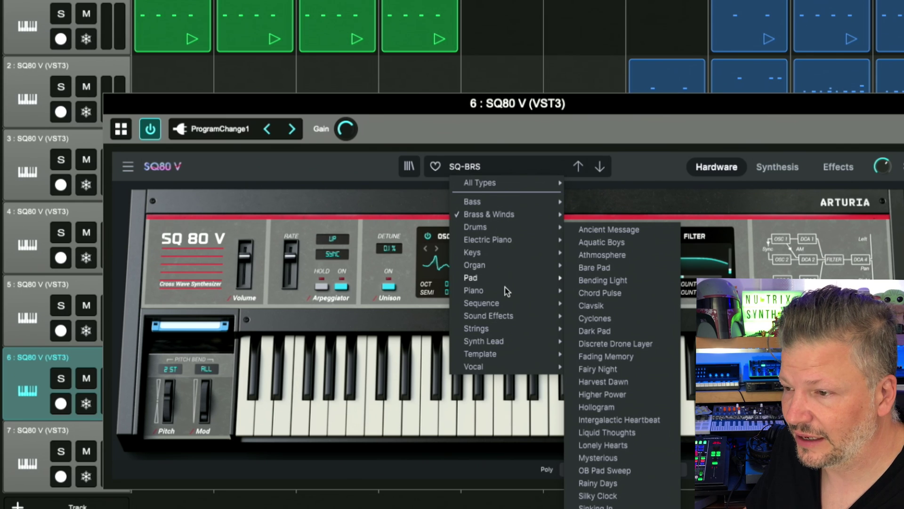
{"action": "mouse_move", "coordinate": [504, 317]}
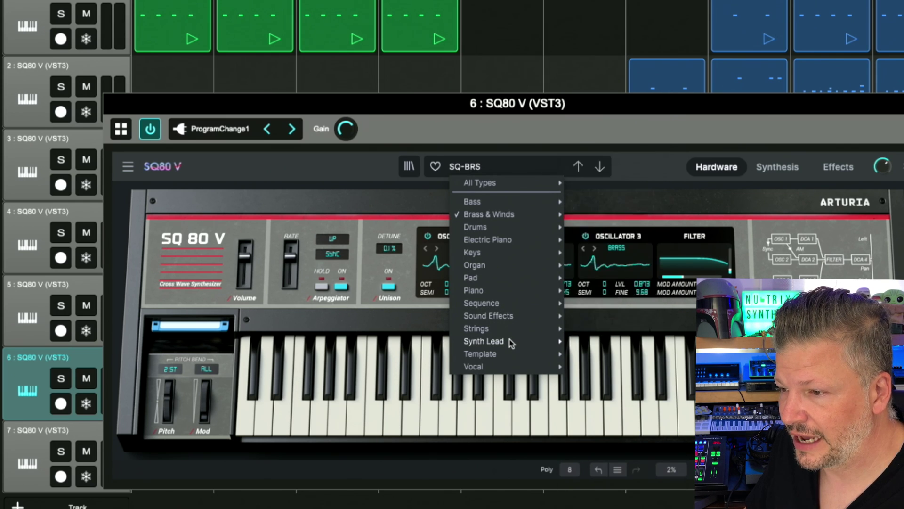
{"action": "mouse_move", "coordinate": [511, 343]}
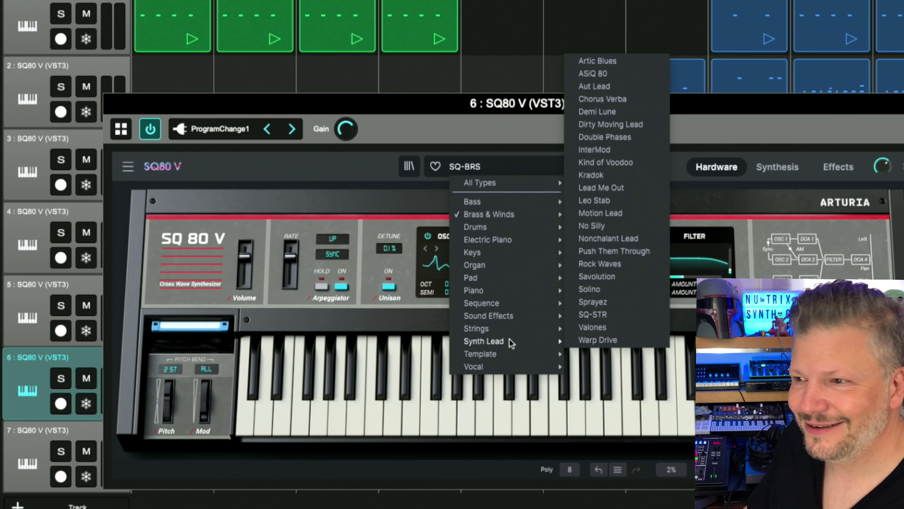
{"action": "left_click", "coordinate": [622, 215]}
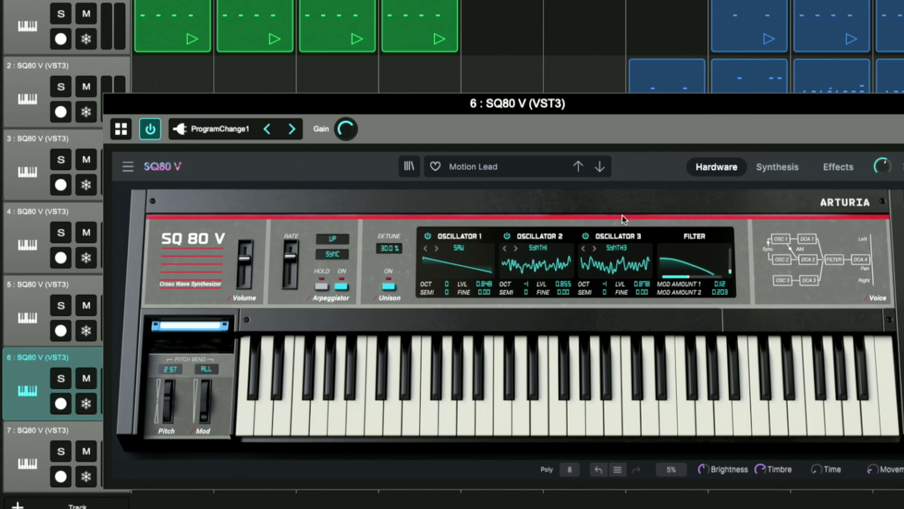
{"action": "left_click", "coordinate": [601, 168]}
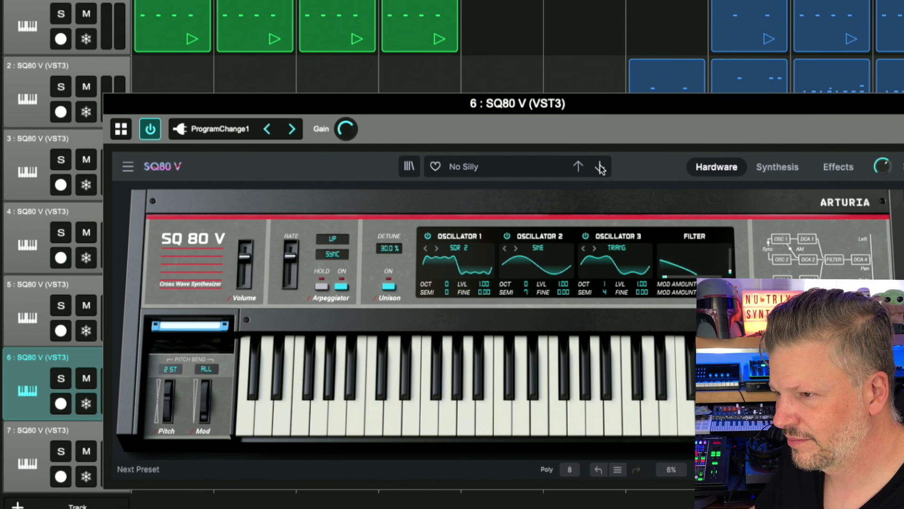
Load Chord Piano from the Piano category and advance to the preset after it.
{"action": "left_click", "coordinate": [544, 163]}
{"action": "mouse_move", "coordinate": [518, 359]}
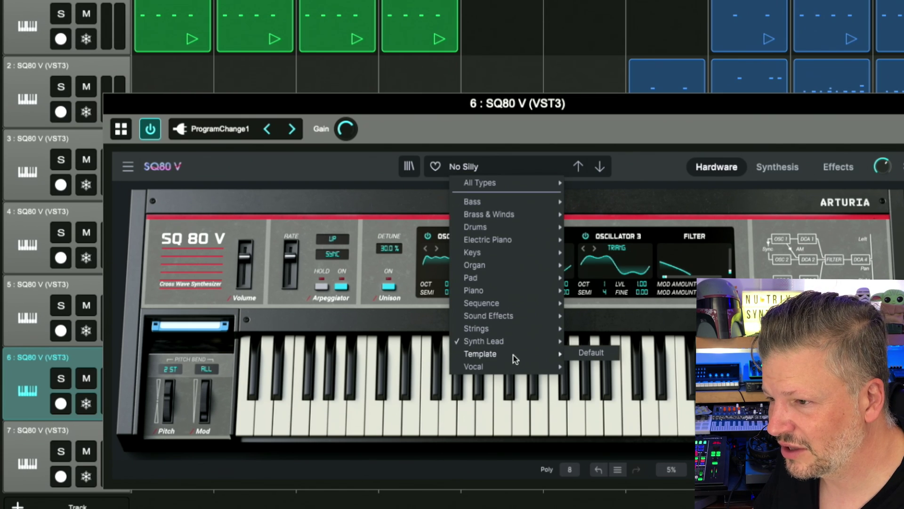
{"action": "mouse_move", "coordinate": [529, 323]}
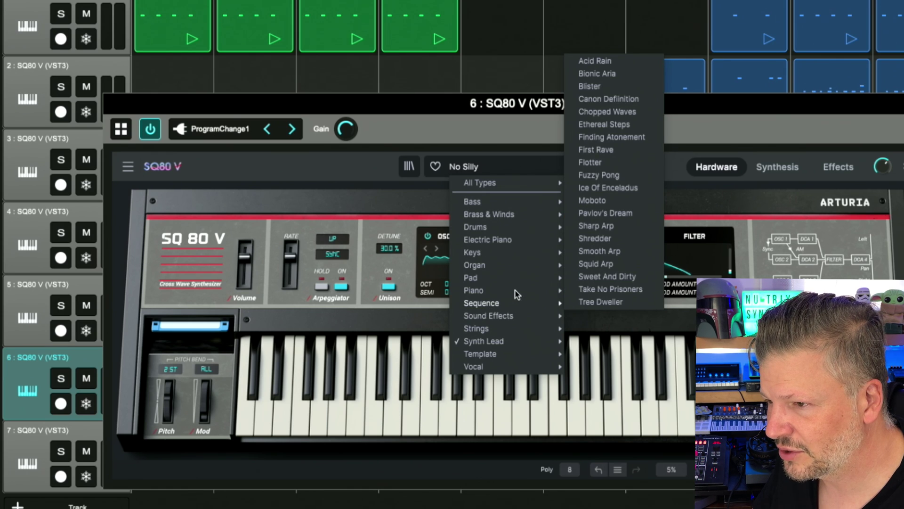
{"action": "left_click", "coordinate": [591, 293]}
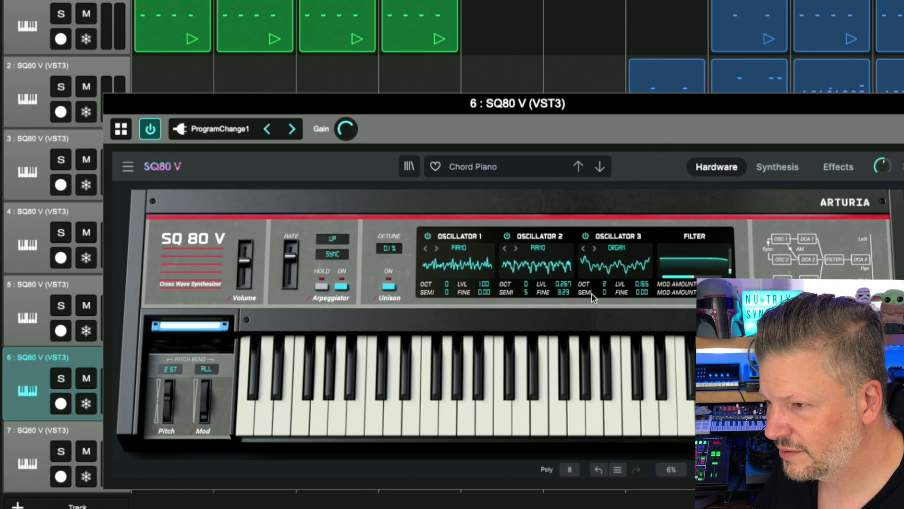
{"action": "left_click", "coordinate": [600, 166]}
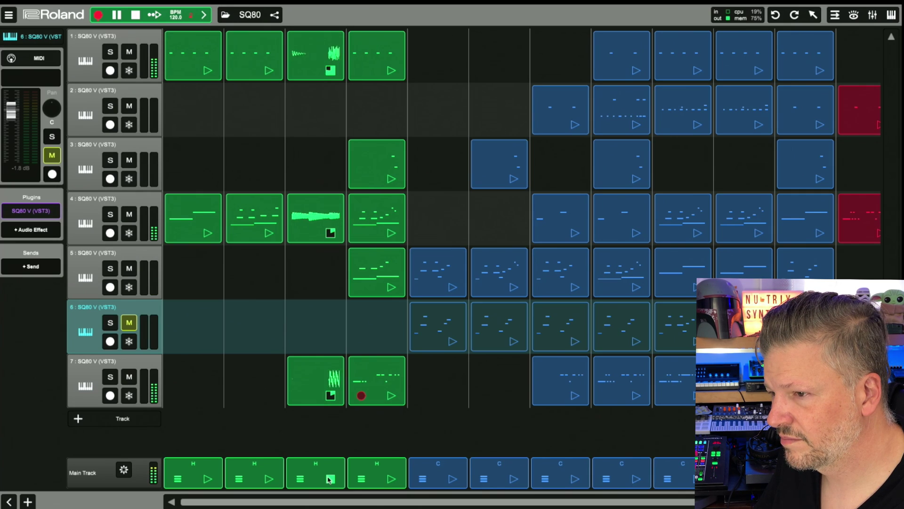
Launch the fourth green scene on the Main Track to hear its clips, and stop playback.
{"action": "left_click", "coordinate": [391, 479]}
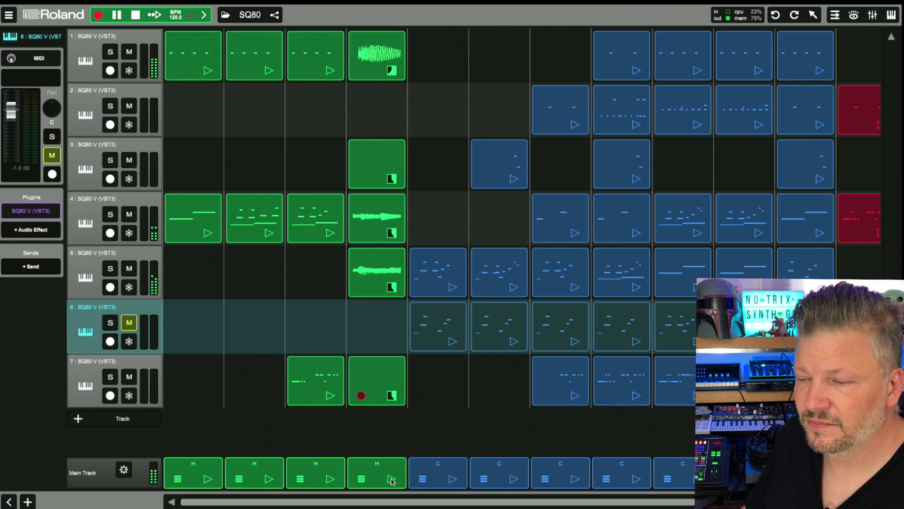
{"action": "key", "text": "space"}
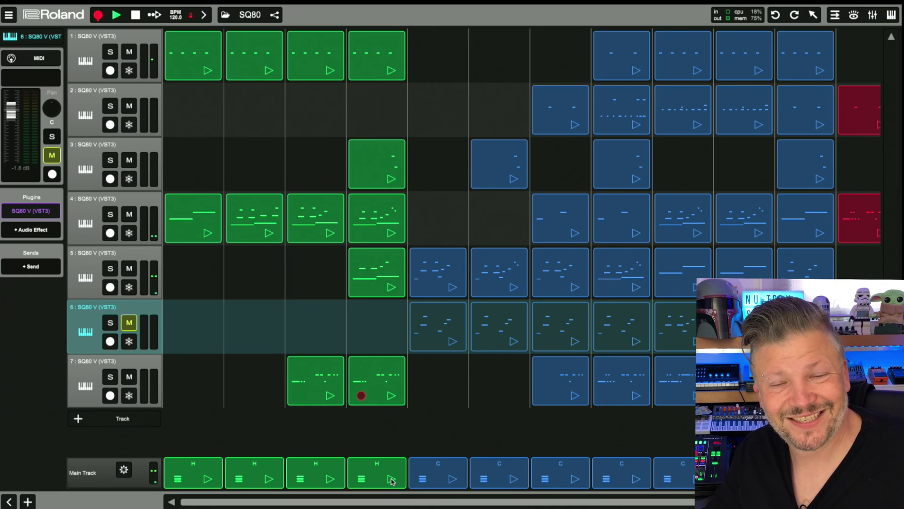